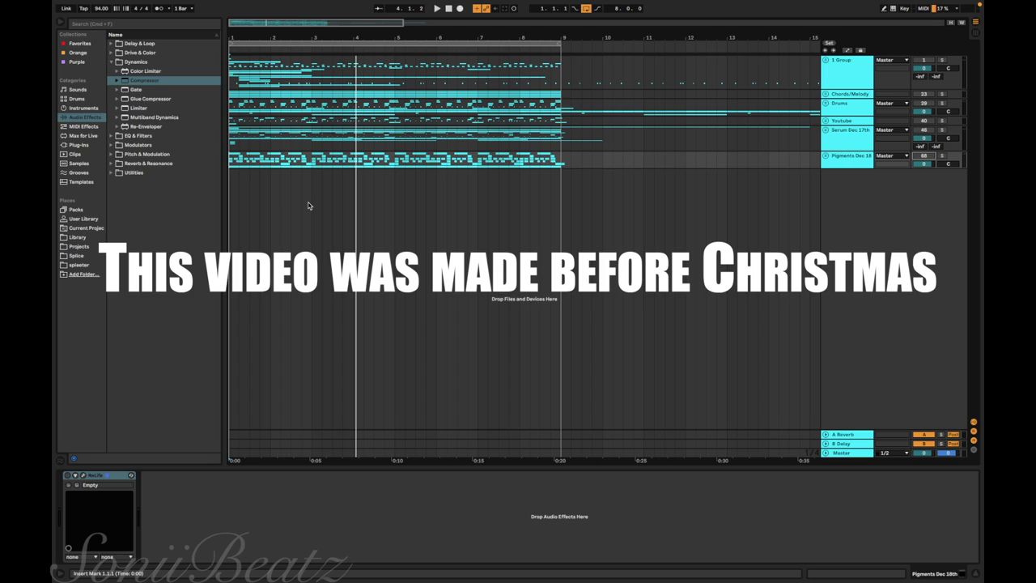
# Unfold the 1 Group track and look over its drum and one-shot sample tracks.
pyautogui.moveTo(423, 1)
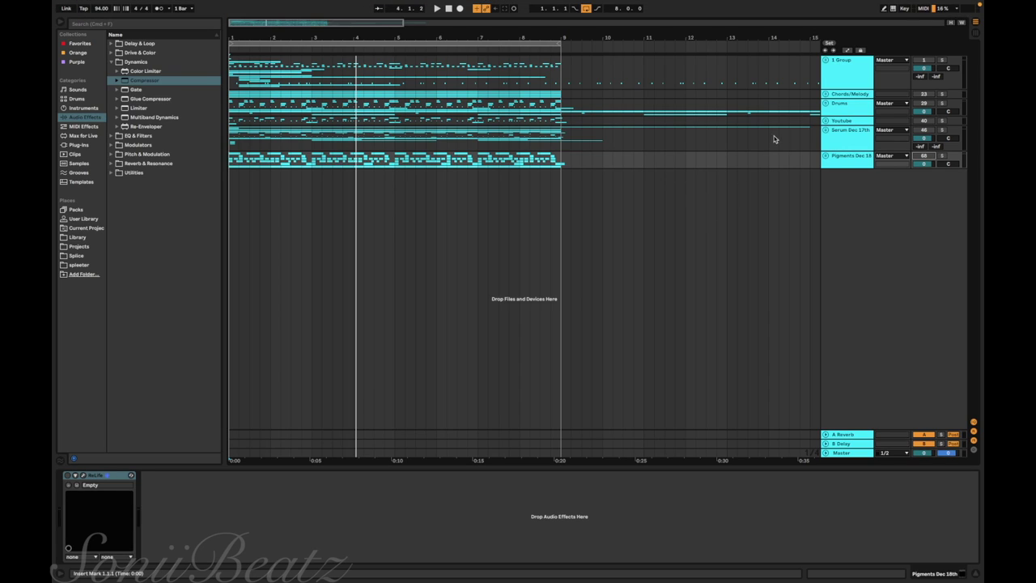
pyautogui.click(825, 60)
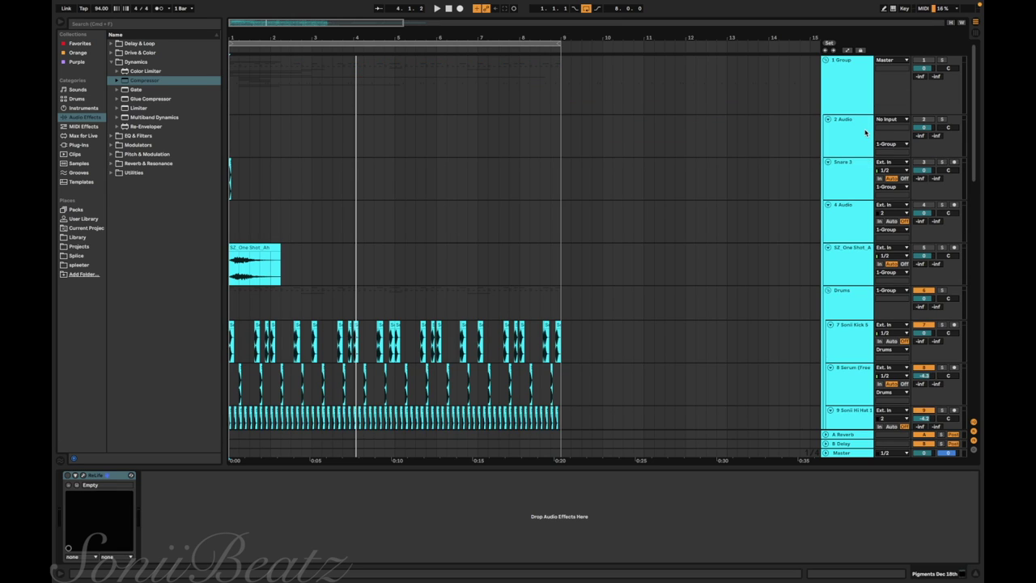
pyautogui.scroll(-3, 866, 133)
pyautogui.click(491, 329)
pyautogui.scroll(3, 490, 329)
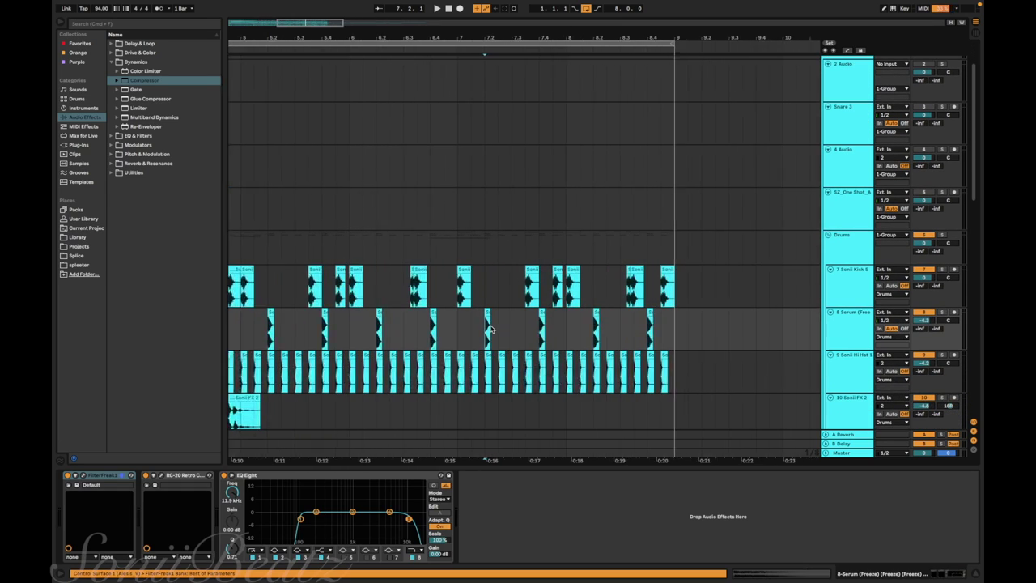
pyautogui.scroll(-2, 490, 328)
pyautogui.scroll(-4, 490, 327)
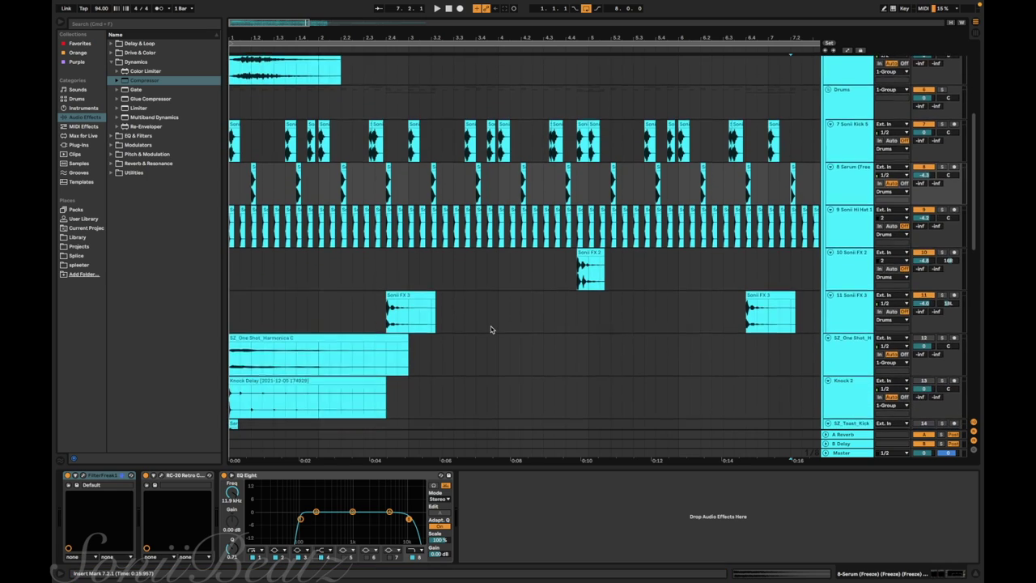
pyautogui.scroll(-1, 489, 329)
# Browse the installed VST plug-ins and show the effects in the Soundtoys folder.
pyautogui.click(81, 145)
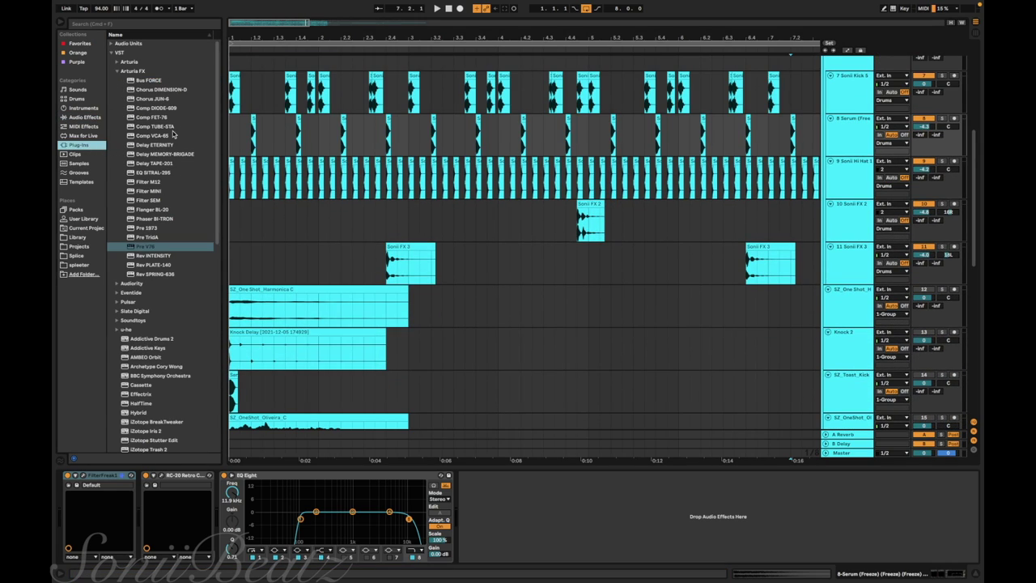
pyautogui.scroll(-3, 165, 162)
pyautogui.click(118, 242)
pyautogui.scroll(2, 178, 191)
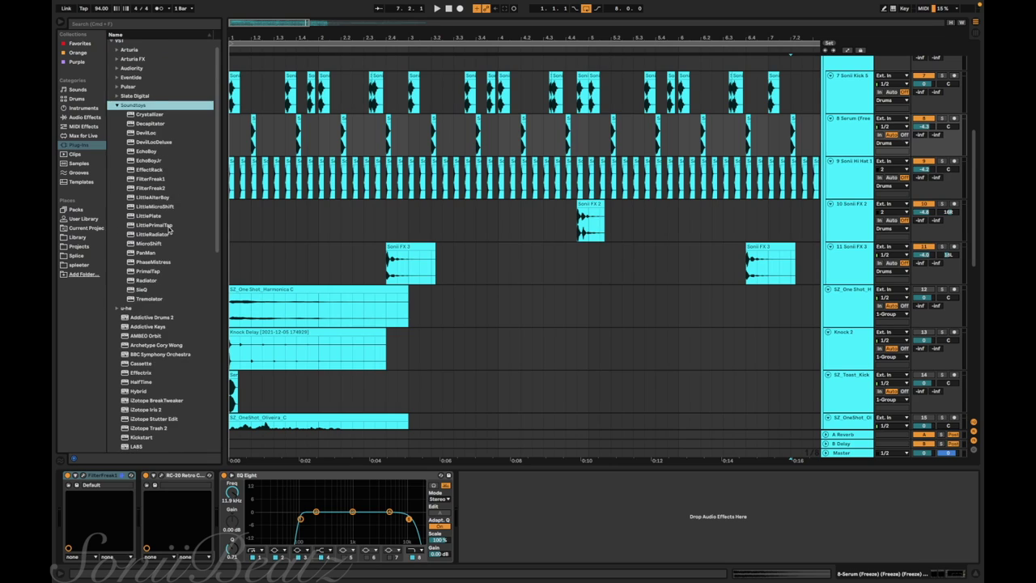
pyautogui.scroll(1, 166, 243)
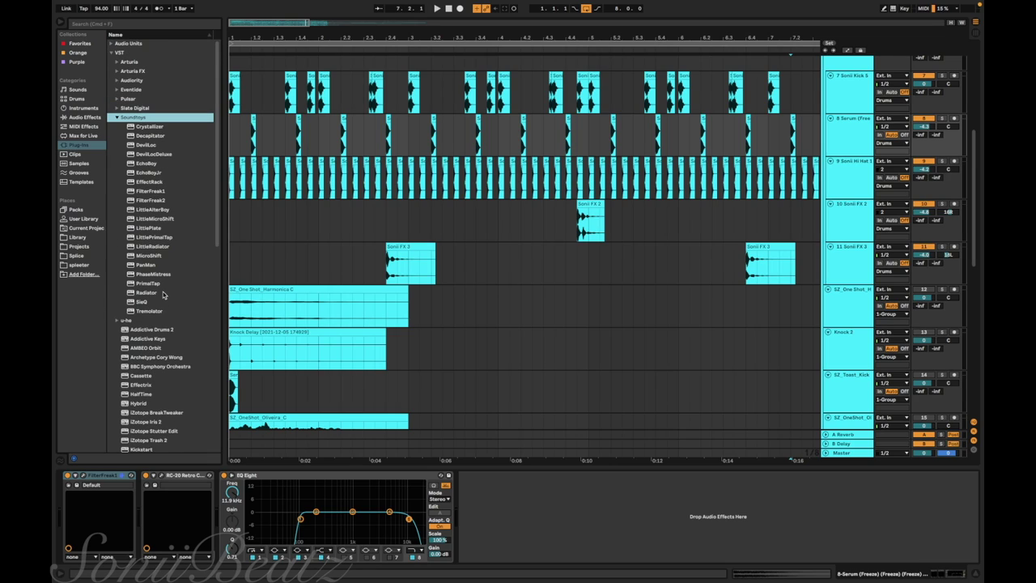
# Check which plug-ins the Audiority, Pulsar and Slate Digital folders contain.
pyautogui.click(118, 81)
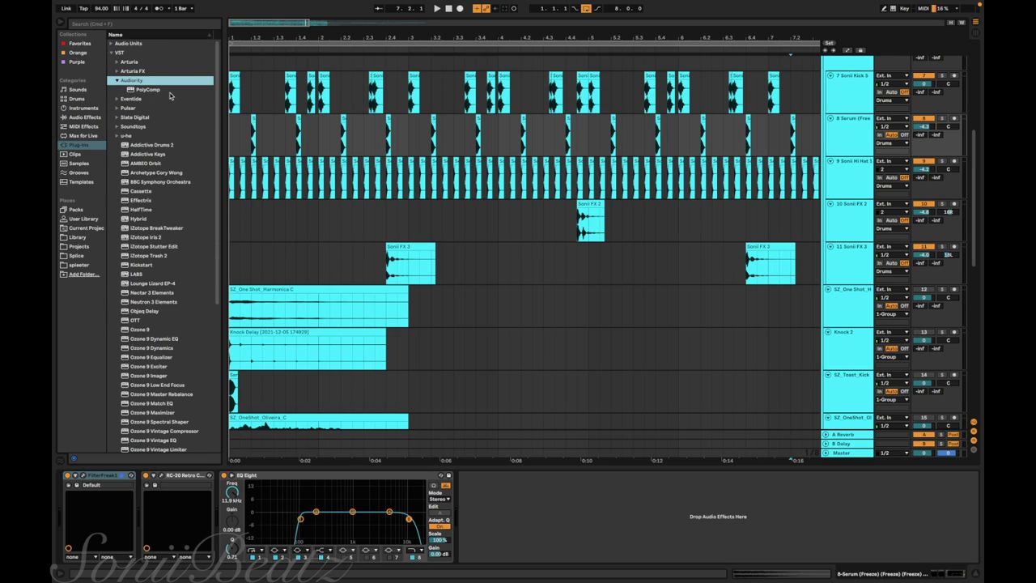
pyautogui.click(117, 81)
pyautogui.click(116, 98)
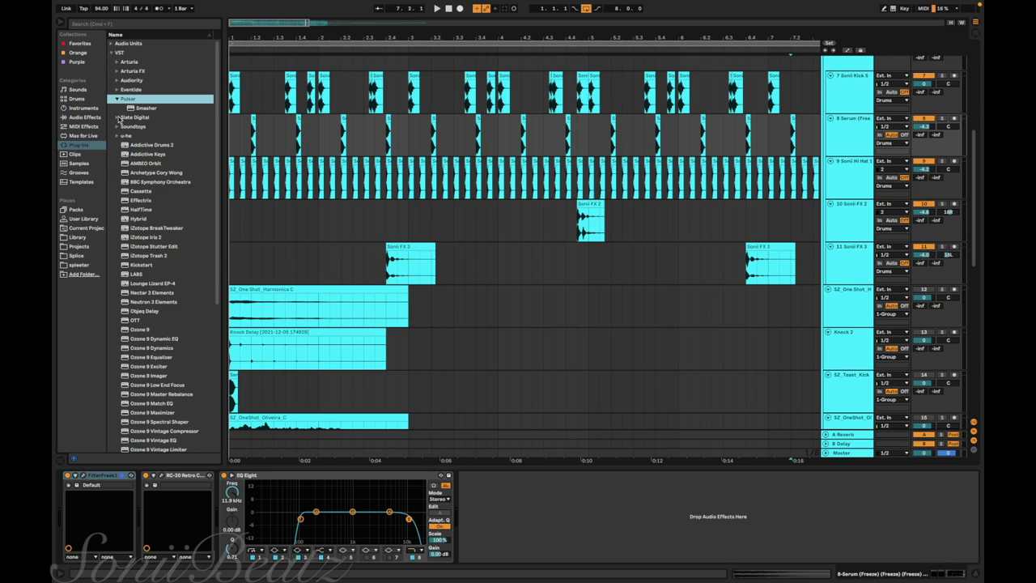
pyautogui.click(117, 118)
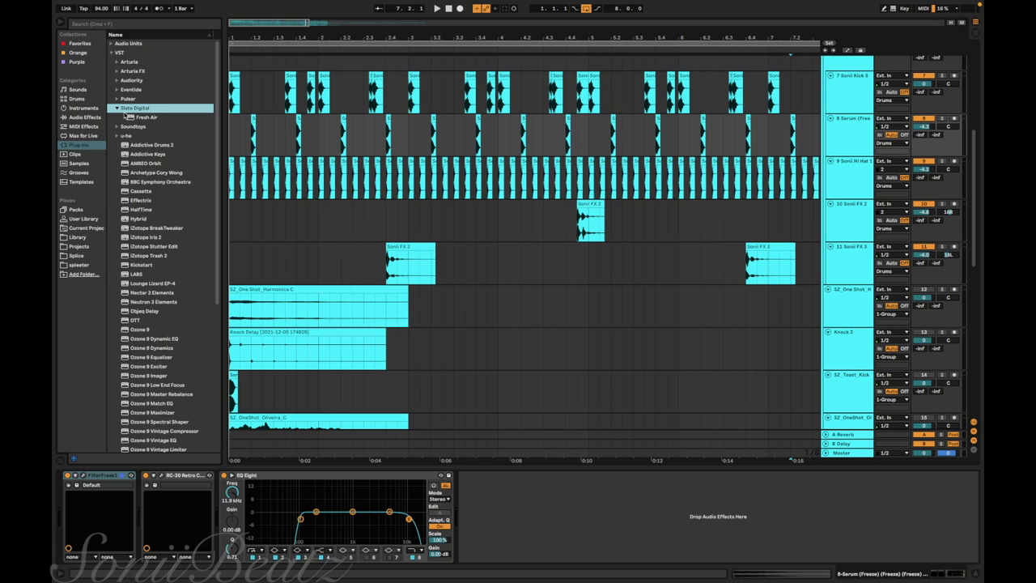
pyautogui.click(117, 107)
pyautogui.click(117, 99)
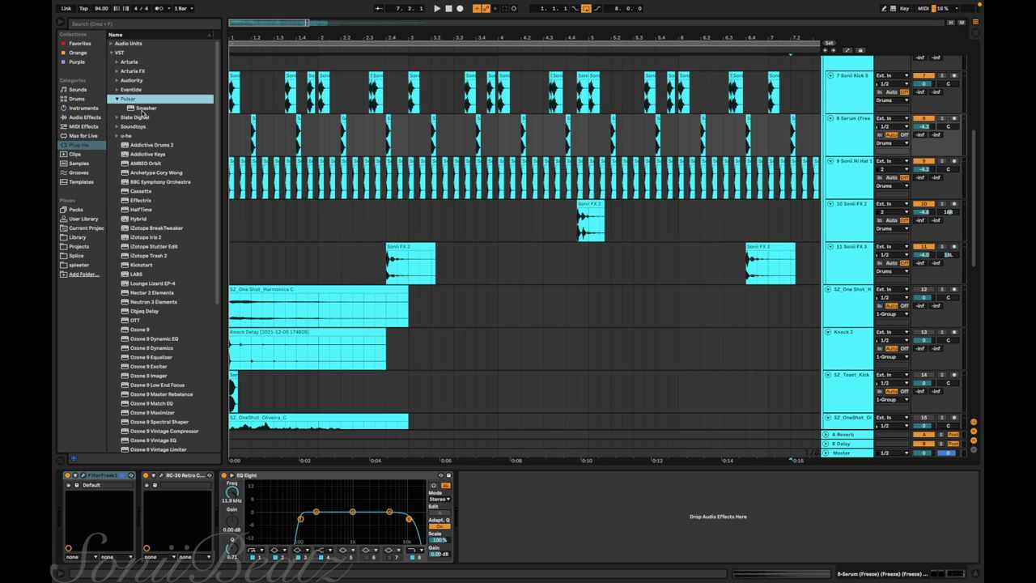
# Look through the remaining VST plug-ins, pointing out Neutron 3 Elements, OTT, Ozone 9 Vintage Tape and Ozone 9 Low End Focus.
pyautogui.scroll(-10, 161, 243)
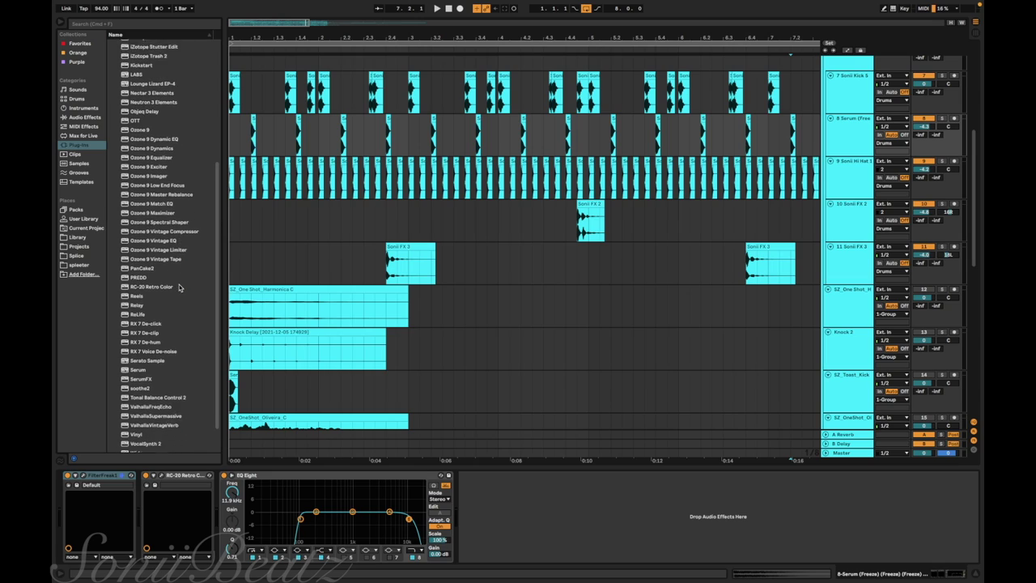
pyautogui.scroll(-1, 180, 287)
pyautogui.scroll(7, 180, 288)
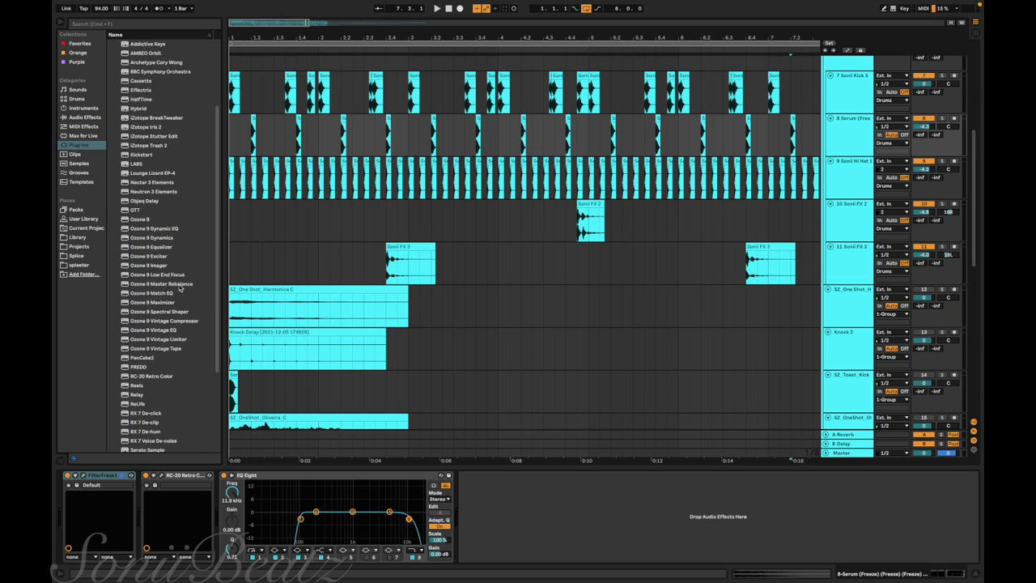
pyautogui.scroll(1, 168, 251)
pyautogui.click(168, 269)
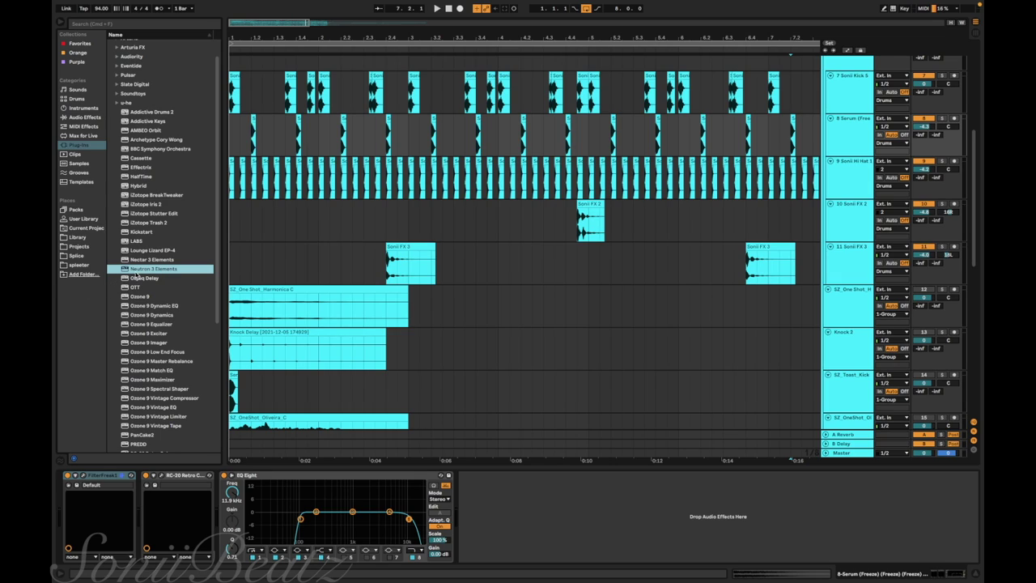
pyautogui.scroll(-1, 140, 279)
pyautogui.click(144, 281)
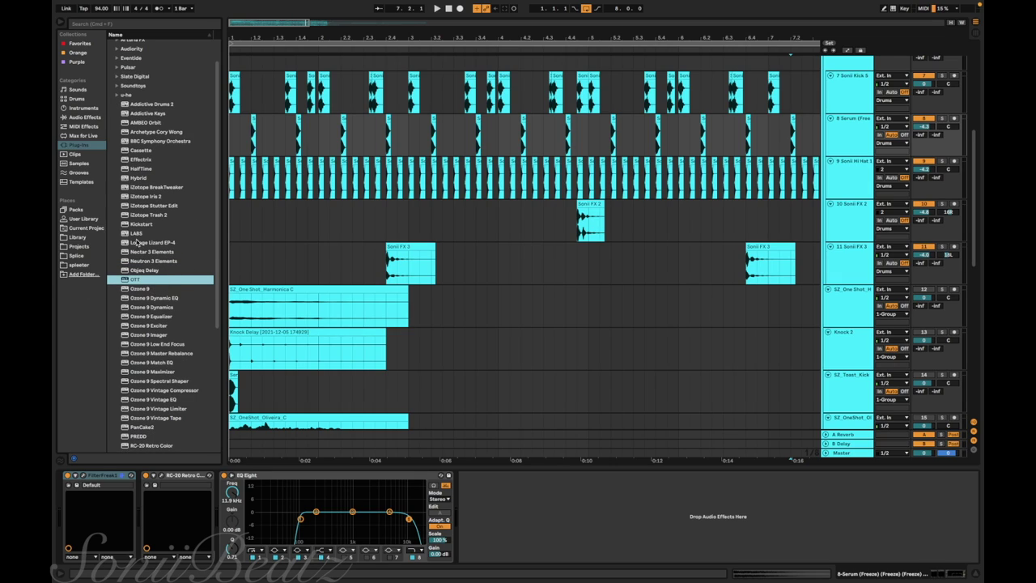
pyautogui.scroll(-4, 146, 291)
pyautogui.click(175, 312)
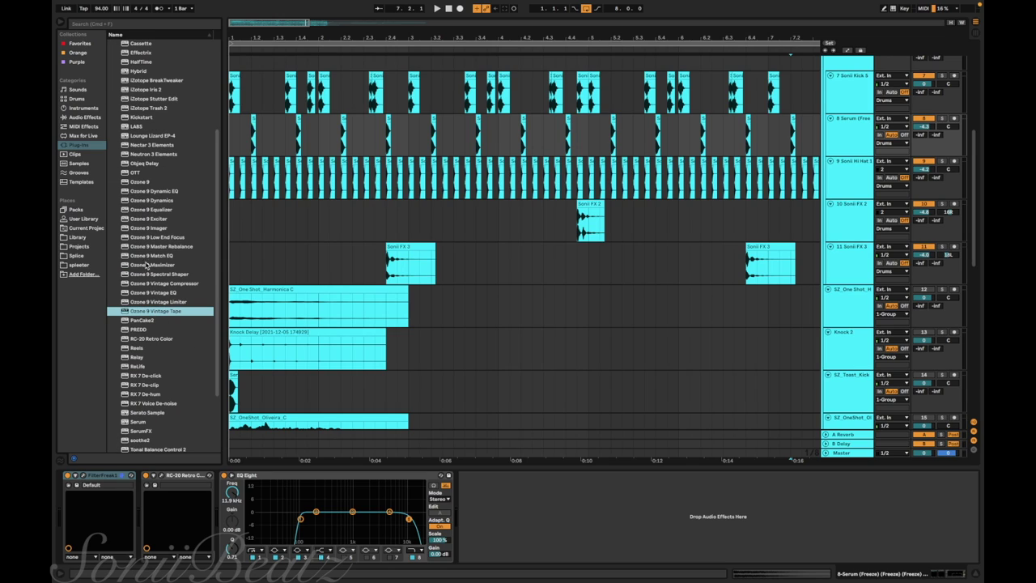
pyautogui.click(156, 238)
pyautogui.scroll(5, 141, 259)
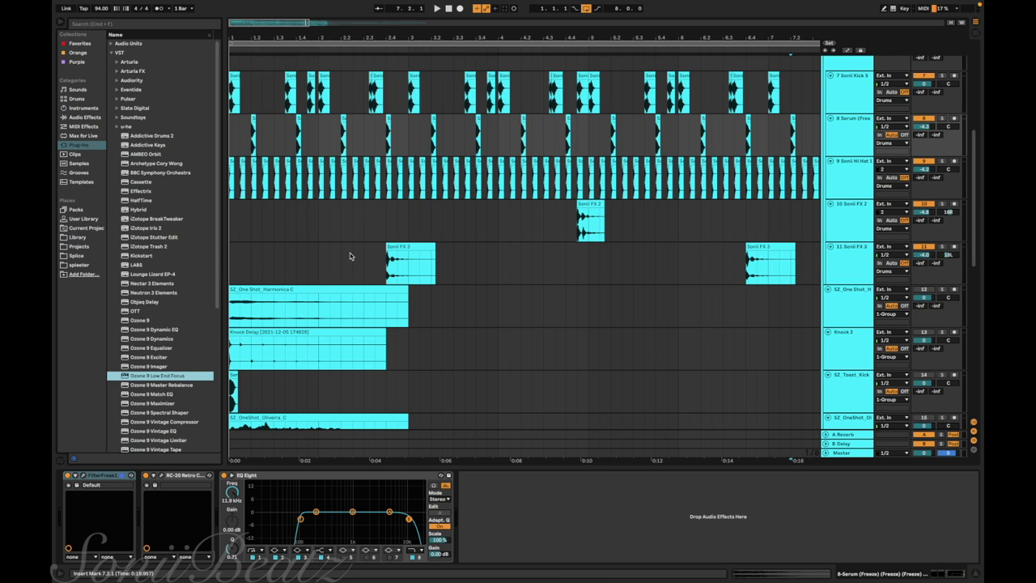
# Play the drum loop from the start and examine its kick, snare, hi-hat and FX clips across the arrangement.
pyautogui.scroll(-6, 667, 173)
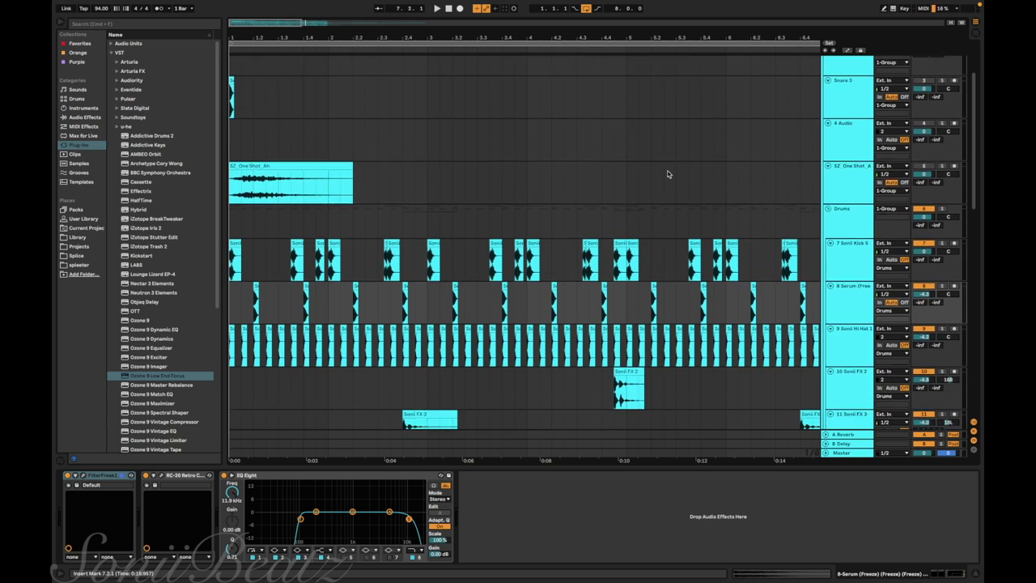
pyautogui.scroll(3, 432, 262)
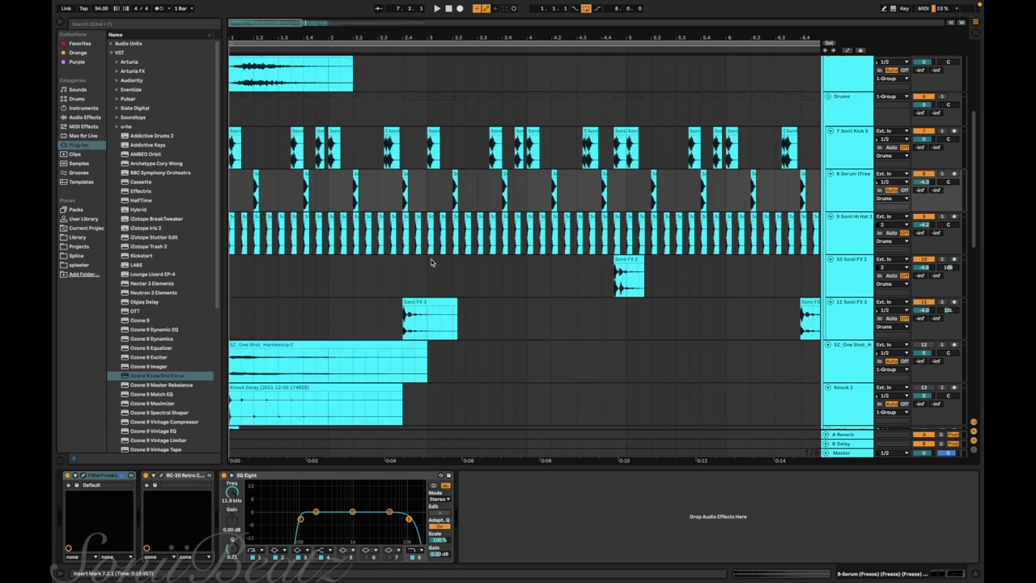
pyautogui.scroll(-5, 387, 259)
pyautogui.scroll(3, 366, 259)
pyautogui.hscroll(-3, 365, 258)
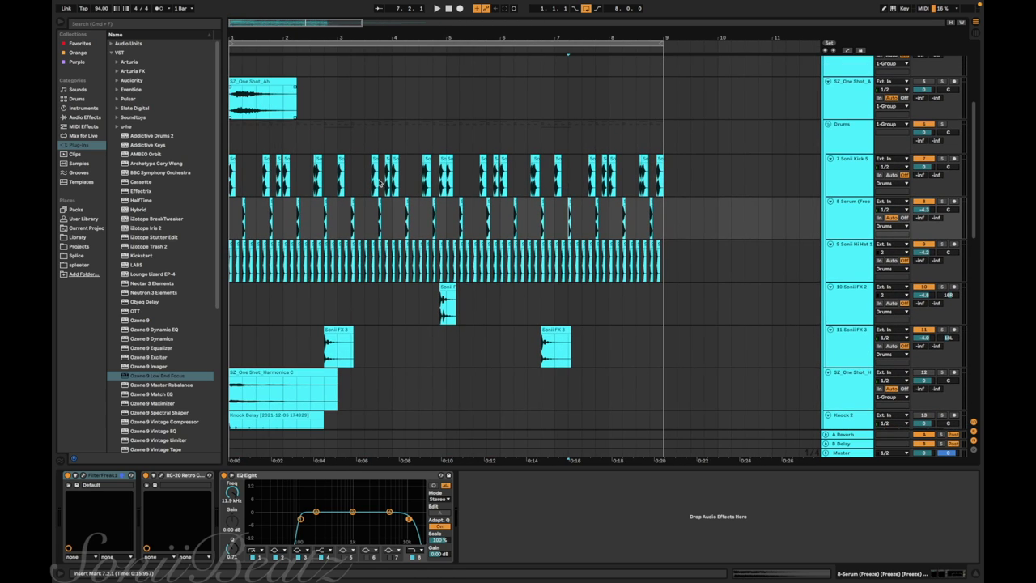
pyautogui.scroll(4, 576, 162)
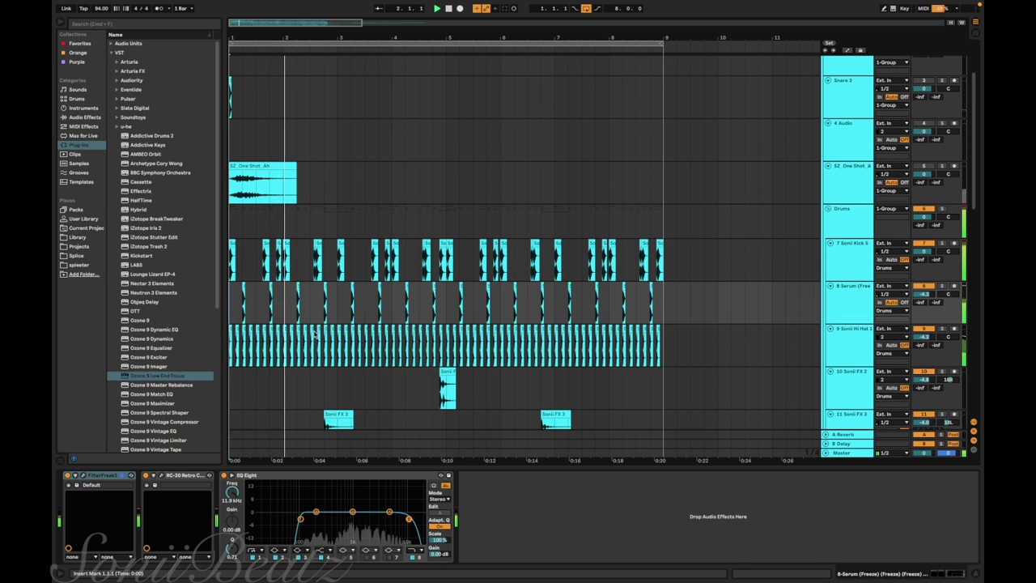
pyautogui.scroll(6, 284, 324)
pyautogui.scroll(-5, 315, 333)
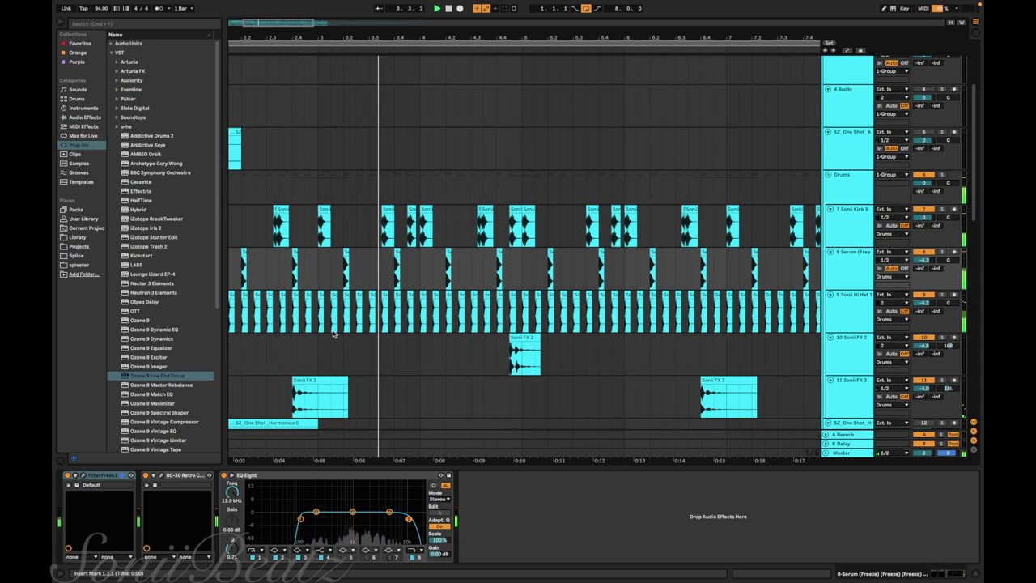
pyautogui.hscroll(1, 341, 334)
pyautogui.hscroll(3, 340, 333)
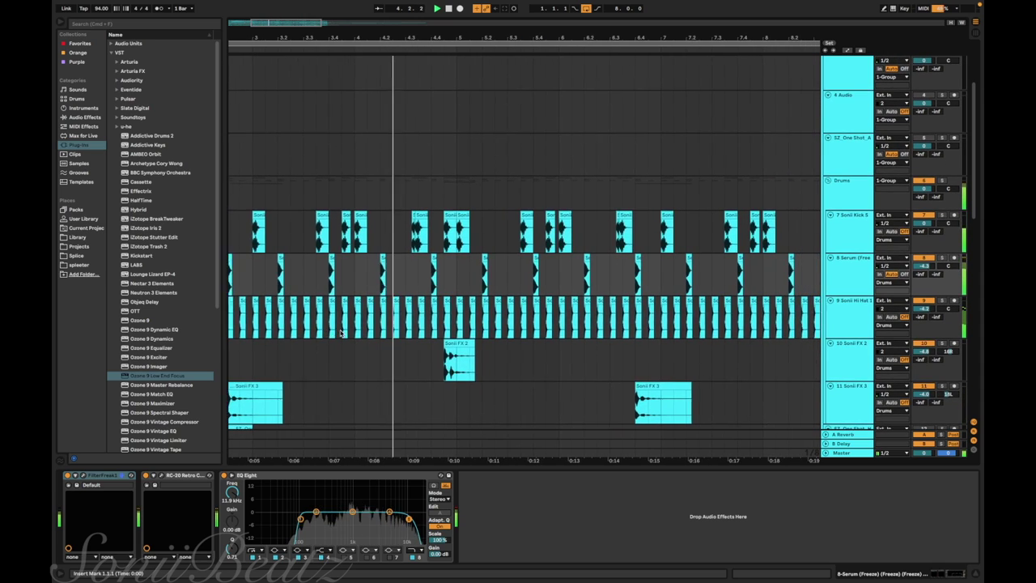
pyautogui.hscroll(3, 341, 333)
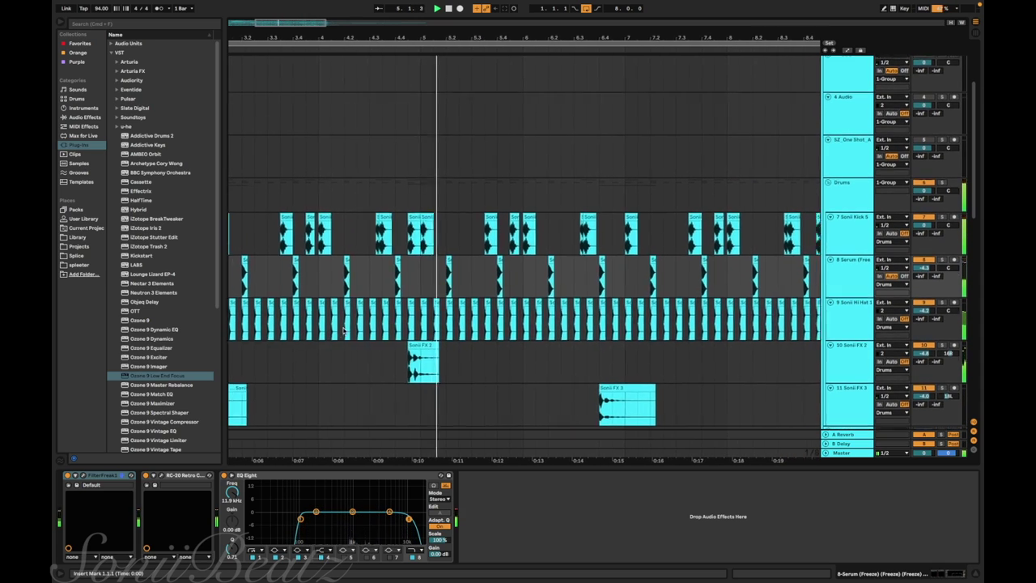
pyautogui.scroll(5, 370, 240)
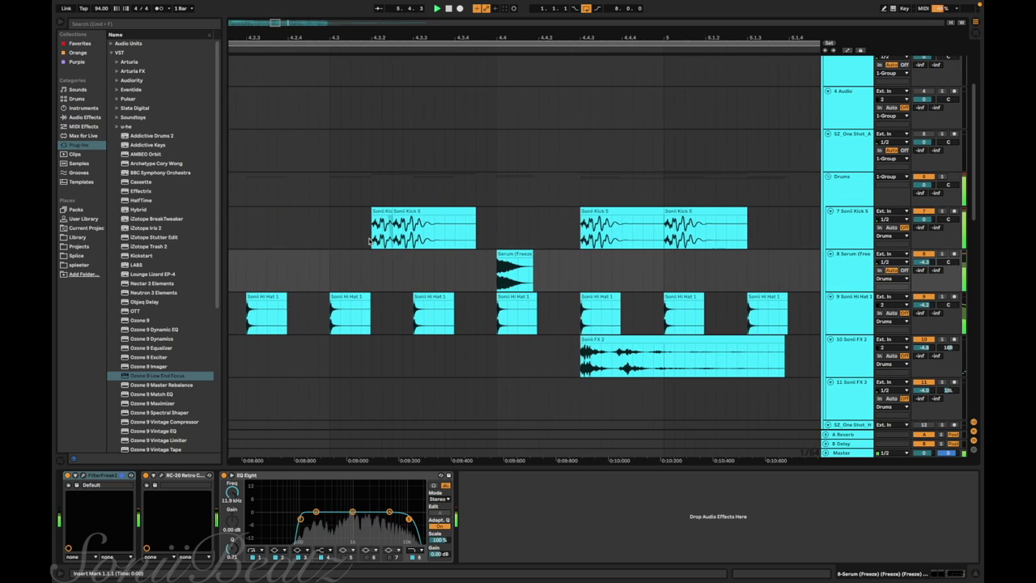
pyautogui.scroll(-5, 370, 240)
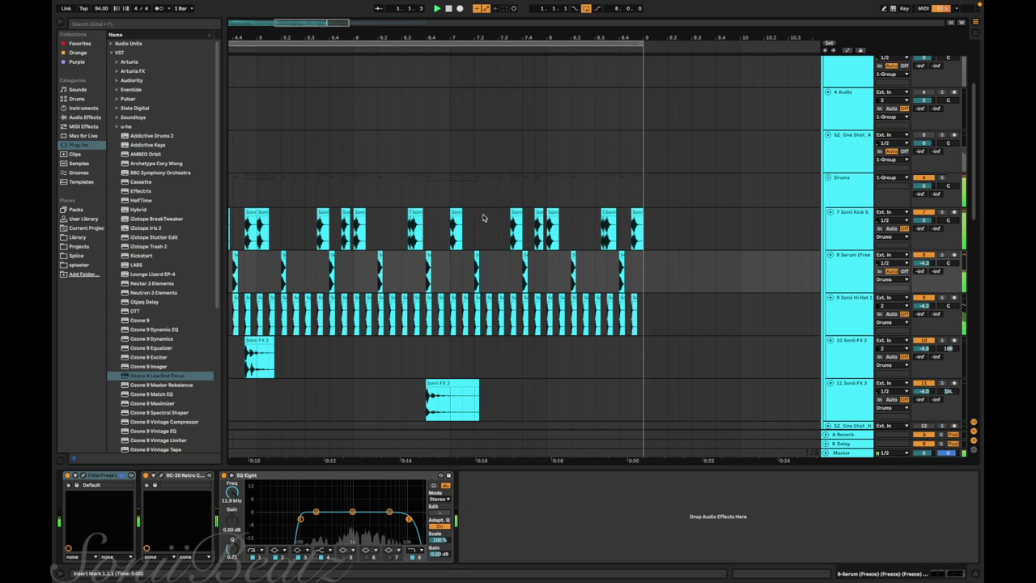
pyautogui.press('space')
# Audition the first Sonii Kick 5 clip at the start of the arrangement.
pyautogui.hscroll(-5, 265, 217)
pyautogui.scroll(5, 265, 218)
pyautogui.hscroll(-3, 265, 218)
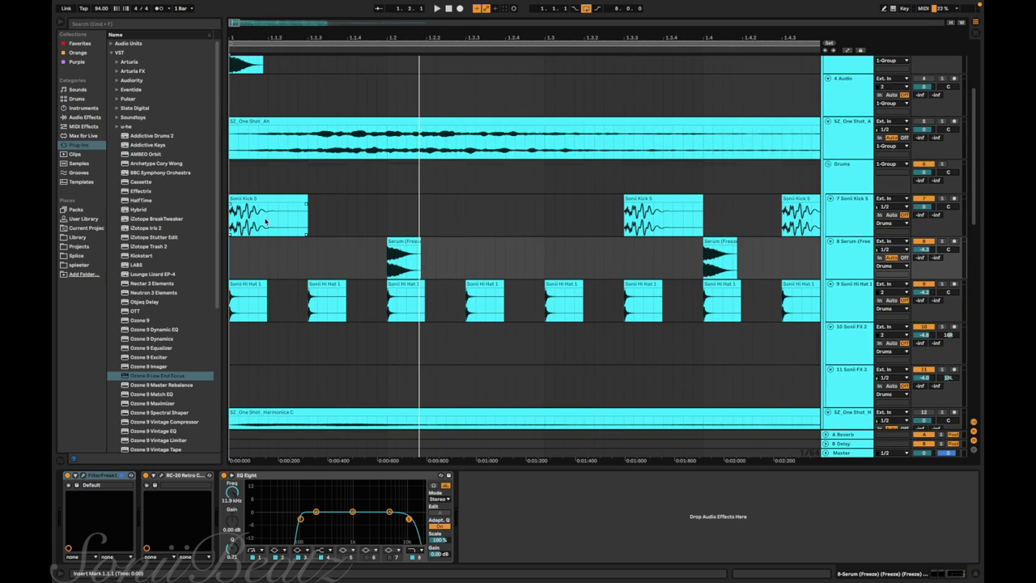
pyautogui.click(262, 212)
pyautogui.scroll(-5, 251, 212)
pyautogui.press('space')
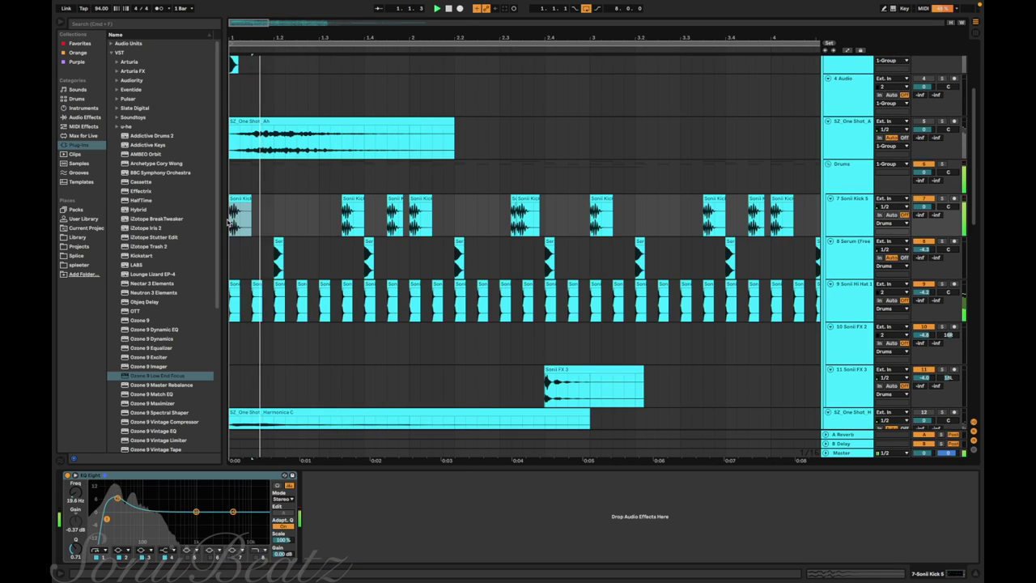
pyautogui.press('space')
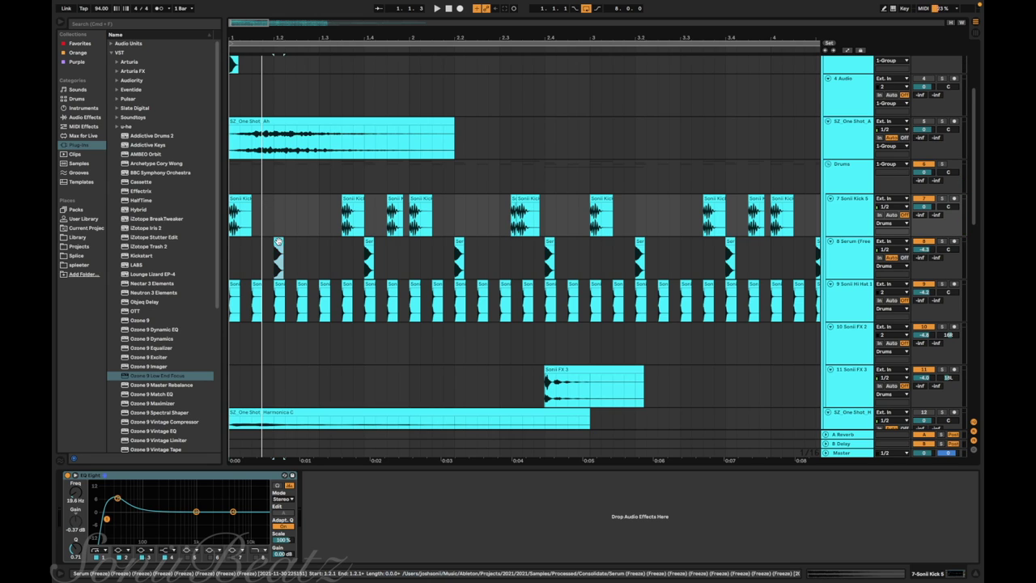
# Play the arrangement from the first Serum (Freeze) clip at 1.2.1 to hear its sound.
pyautogui.click(278, 259)
pyautogui.scroll(5, 283, 270)
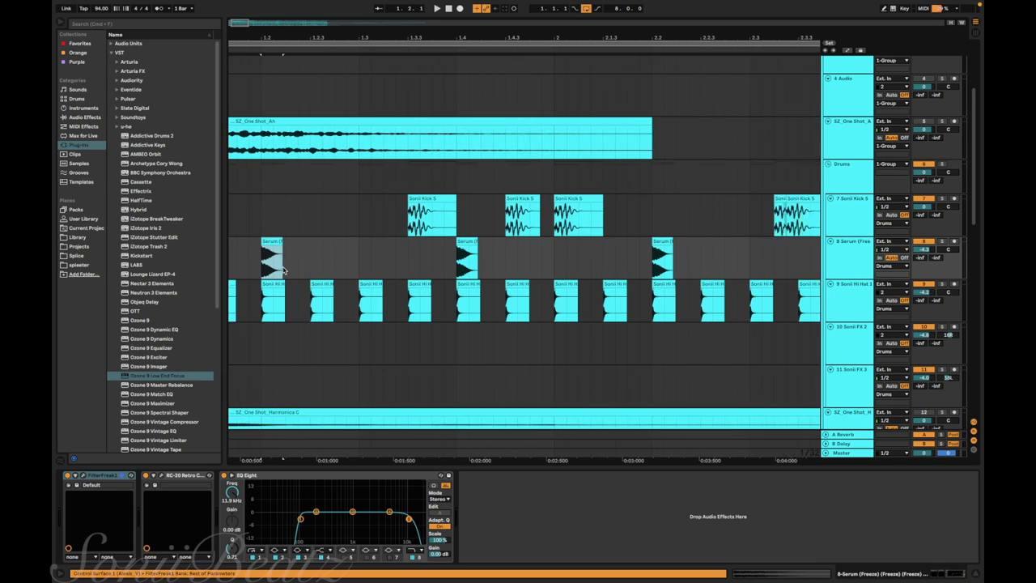
pyautogui.click(256, 252)
pyautogui.press('space')
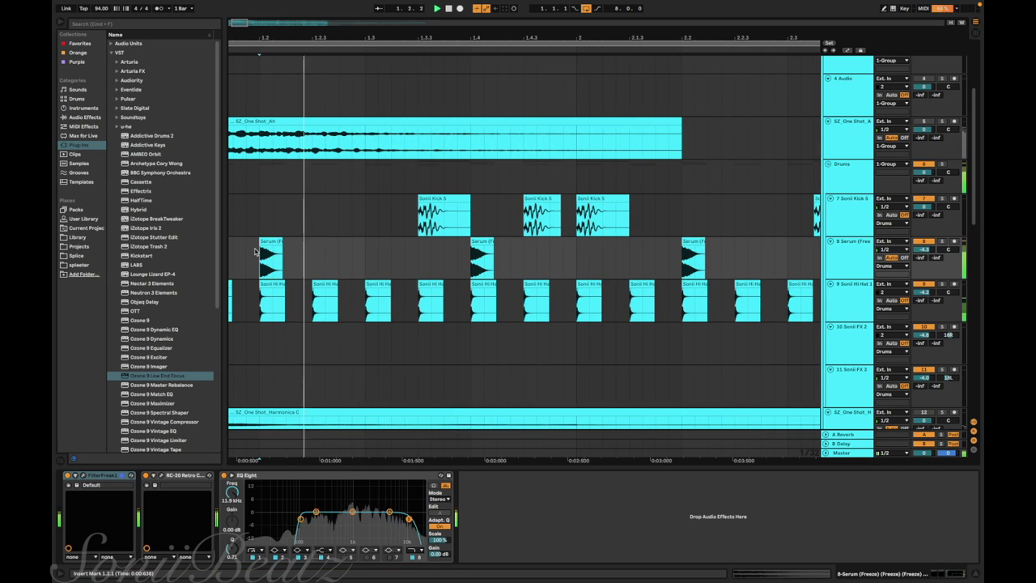
# Audition the Sonii FX 2 clip near bar 5 and the second Sonii FX 3 clip at 6.4.1, soloing each track.
pyautogui.scroll(-1, 256, 251)
pyautogui.scroll(-2, 256, 252)
pyautogui.scroll(-3, 251, 219)
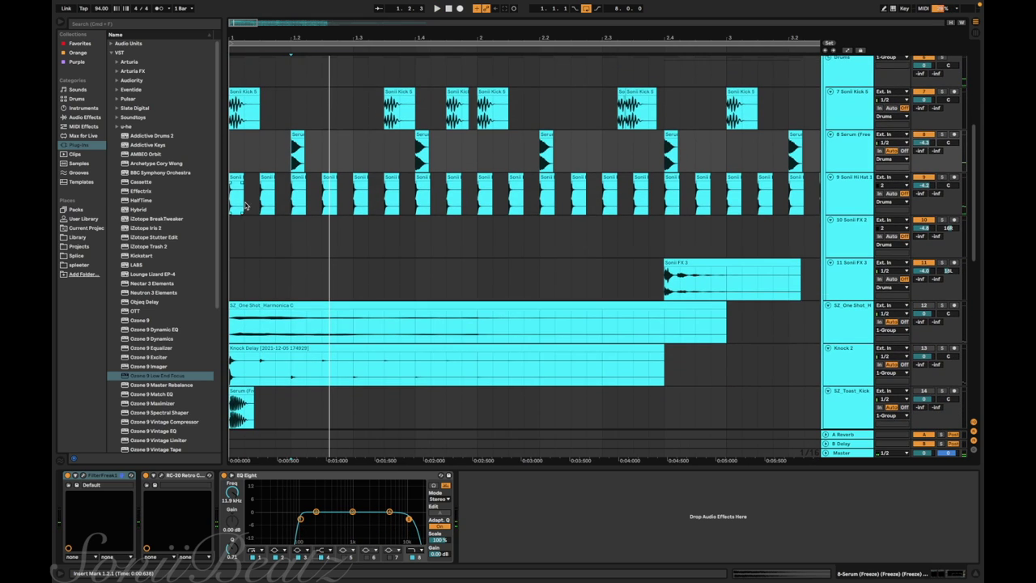
pyautogui.scroll(1, 249, 191)
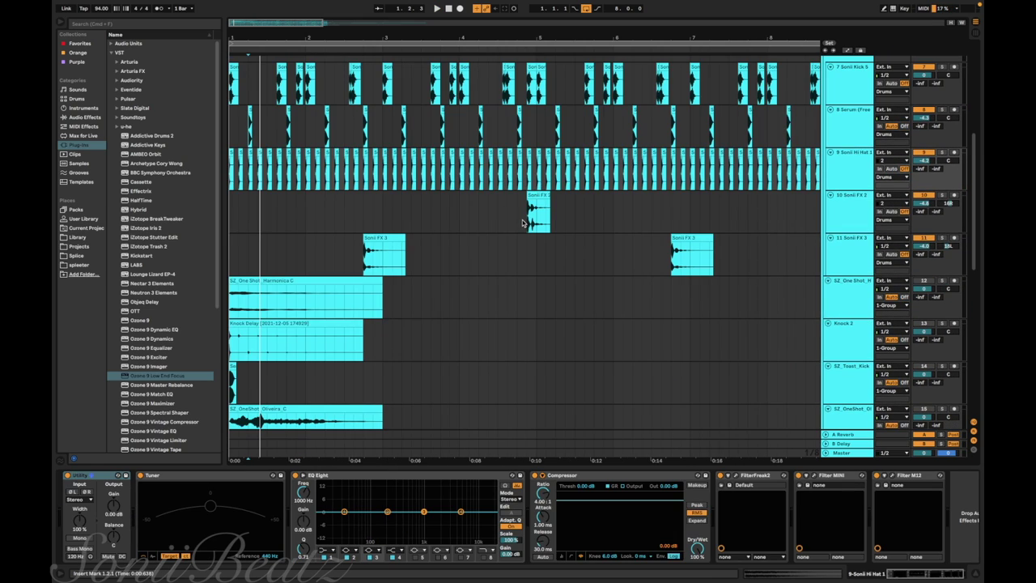
pyautogui.click(526, 223)
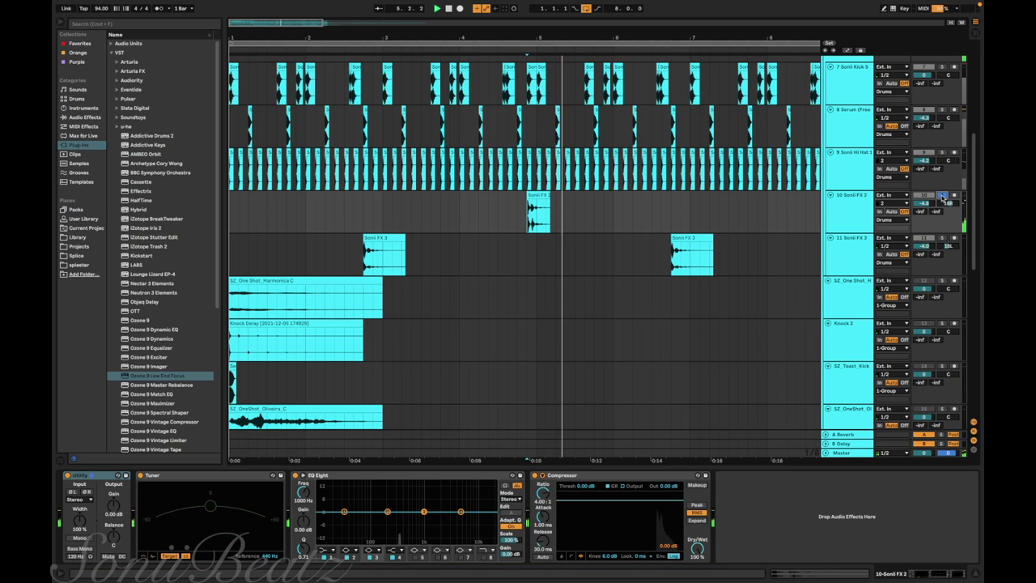
pyautogui.press('space')
pyautogui.click(671, 263)
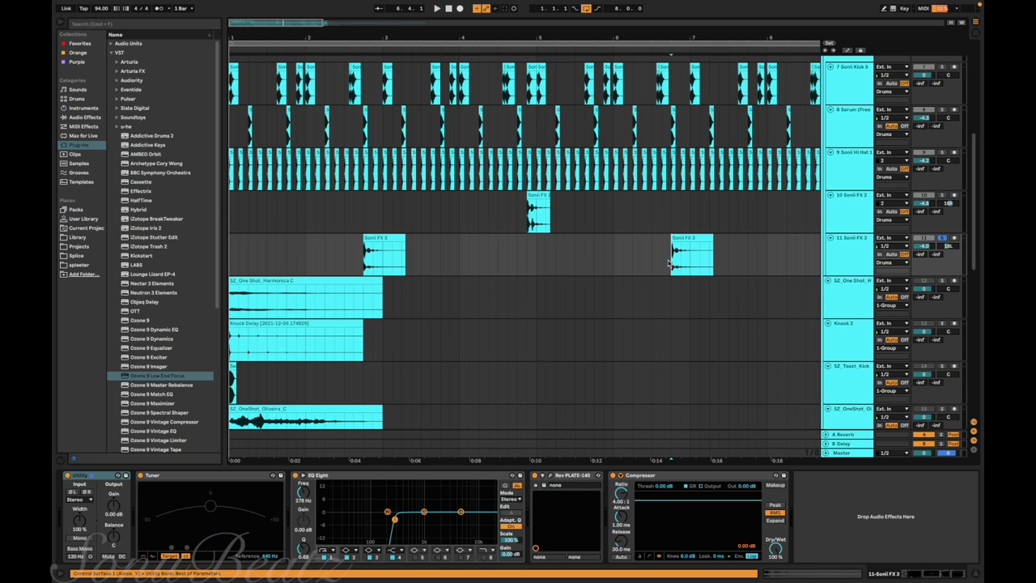
pyautogui.press('space')
pyautogui.press('space')
# Solo the Sonii Hi Hat 1 track and play its pattern from the second half of bar 1.
pyautogui.click(942, 301)
pyautogui.press('space')
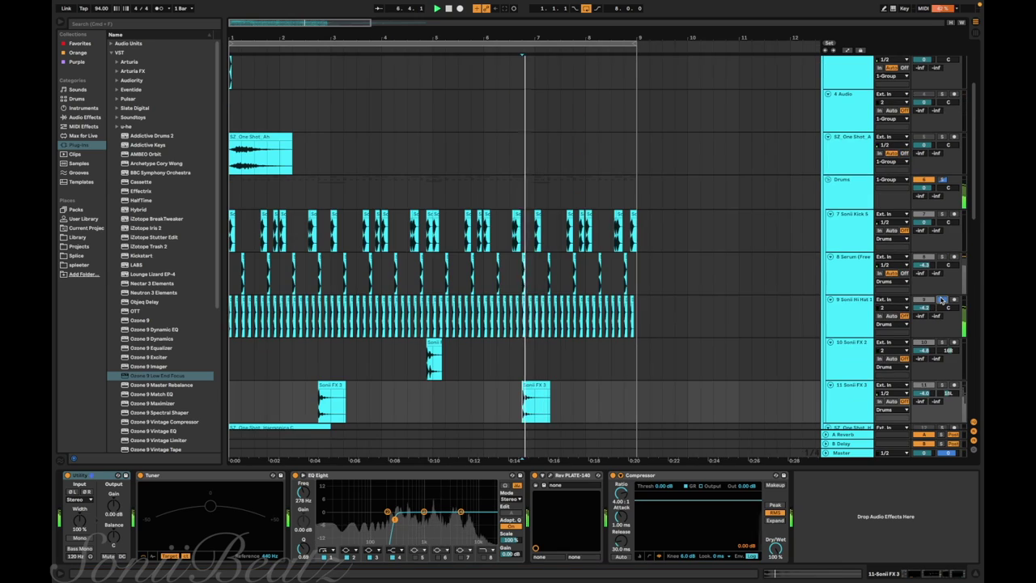
pyautogui.click(844, 319)
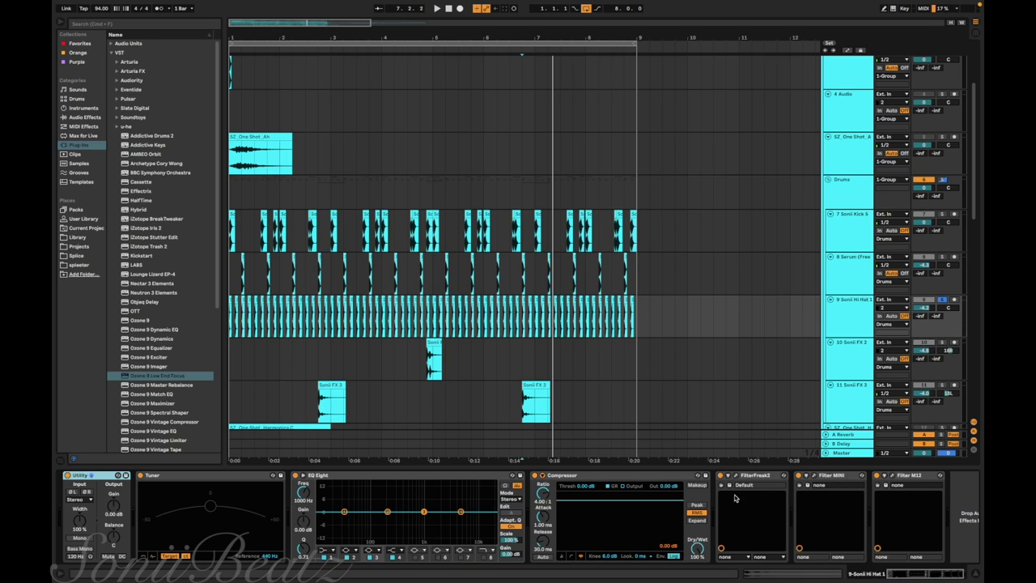
pyautogui.click(271, 328)
pyautogui.press('space')
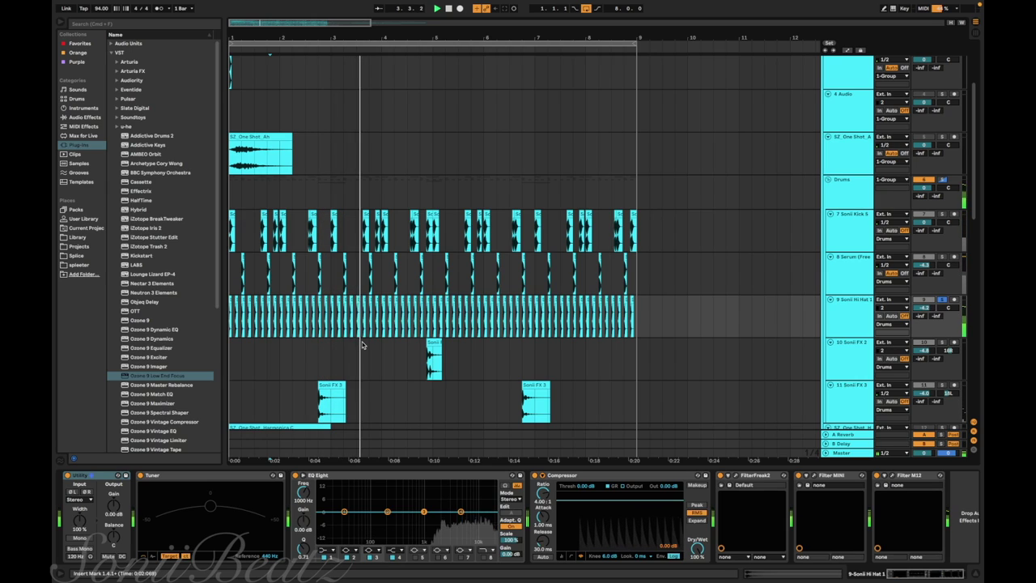
pyautogui.press('space')
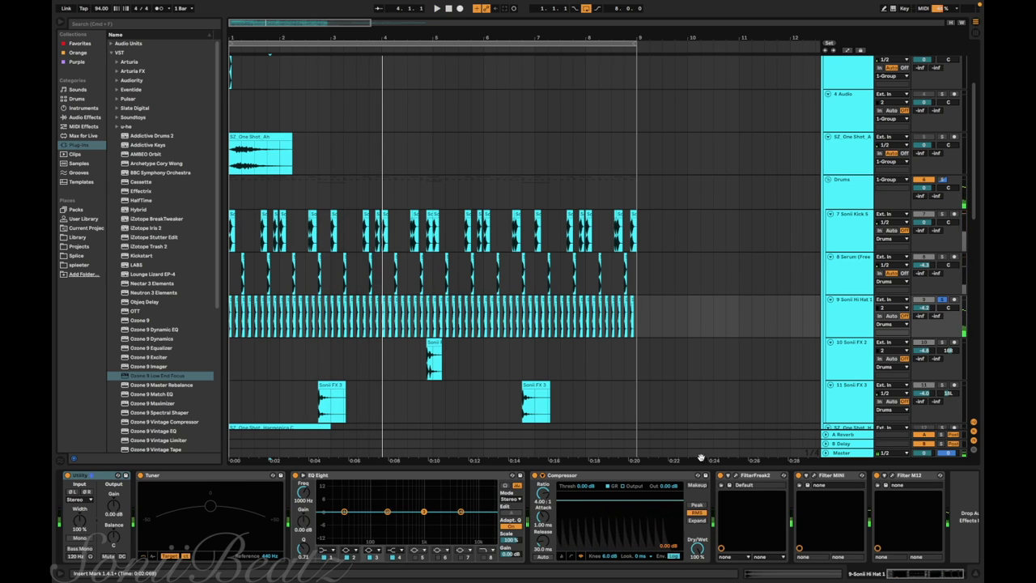
# Inspect the FilterFreak2, Filter MINI and Filter M12 plug-ins on the Sonii Hi Hat 1 track one after another.
pyautogui.click(733, 476)
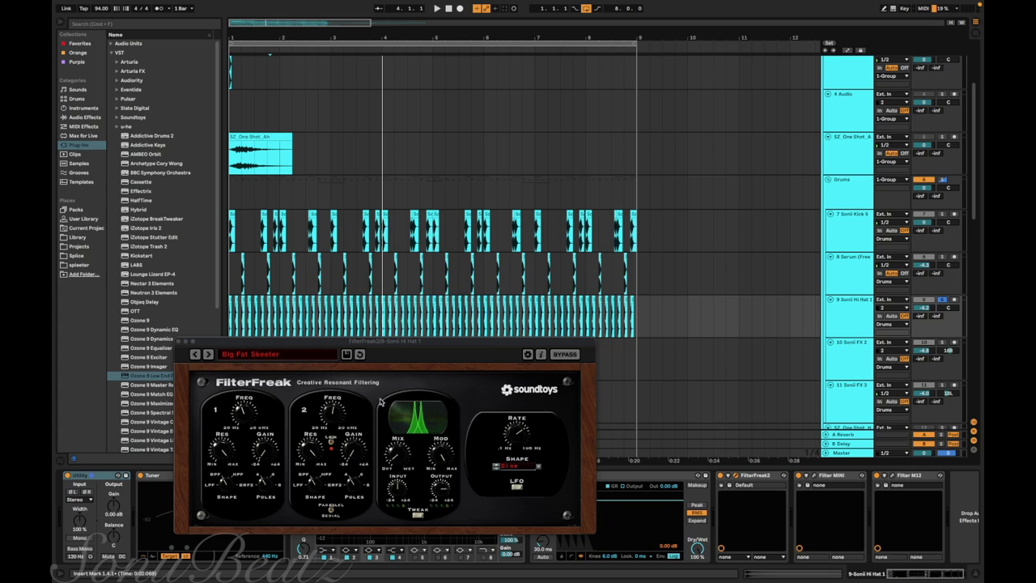
pyautogui.click(736, 477)
pyautogui.click(811, 475)
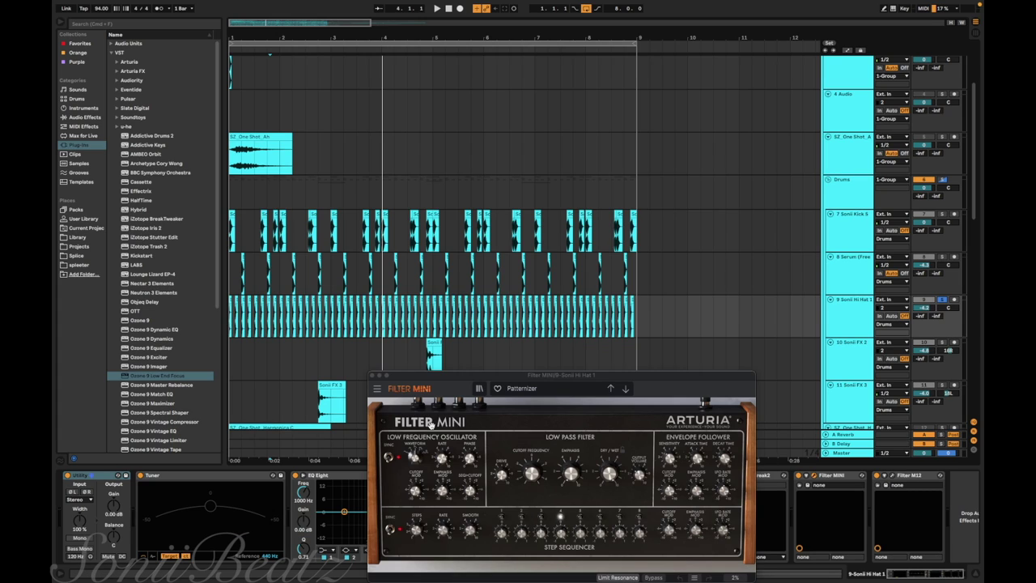
pyautogui.click(373, 377)
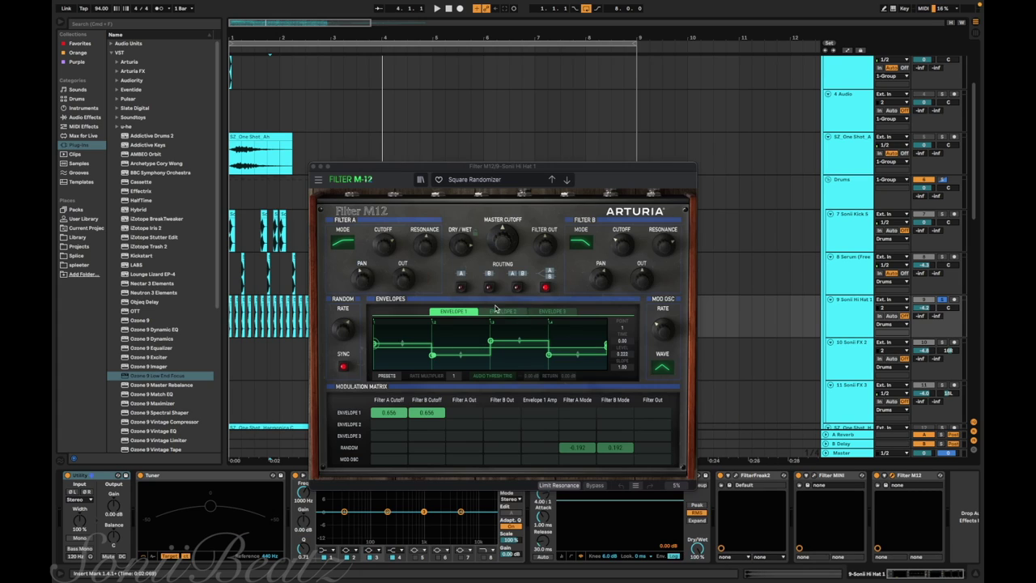
# Hide the plug-in window and play the soloed hi-hat pattern from 2.1.3.
pyautogui.press('space')
pyautogui.press('super+alt+p')
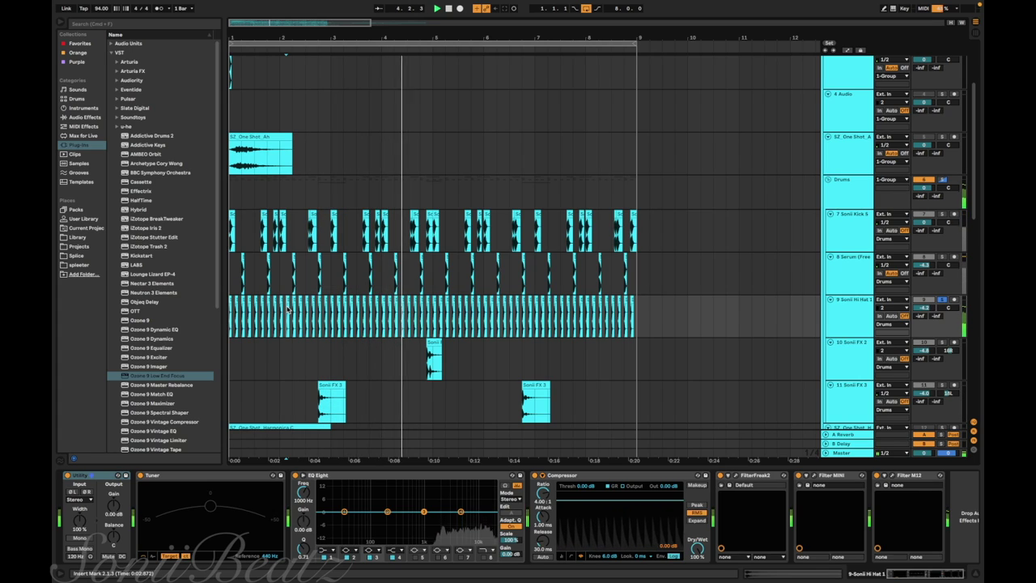
pyautogui.press('space')
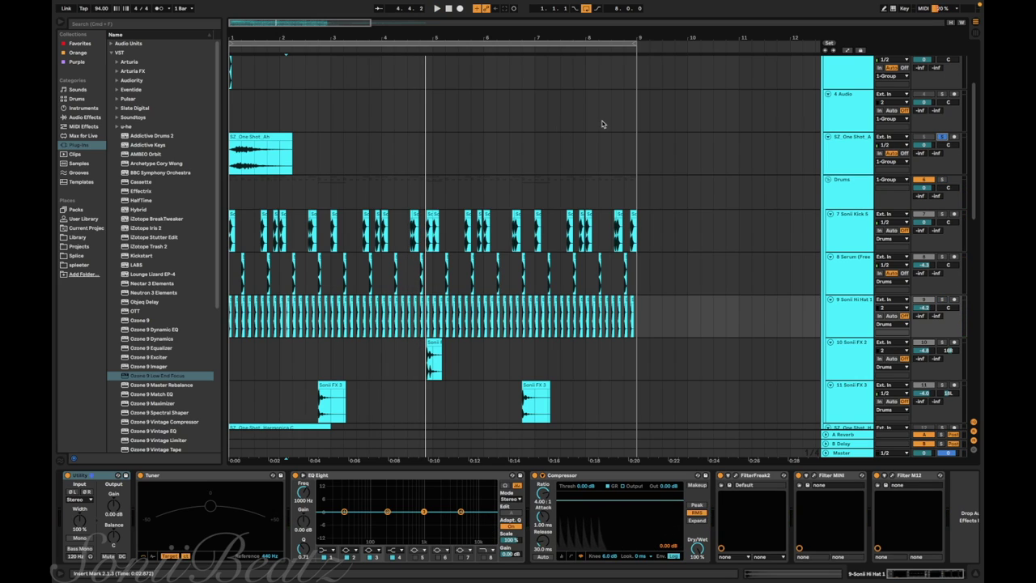
# Audition the soloed SZ_One Shot_Ah clip from the start of the arrangement and look over the one-shot tracks below the drums.
pyautogui.click(231, 161)
pyautogui.press('space')
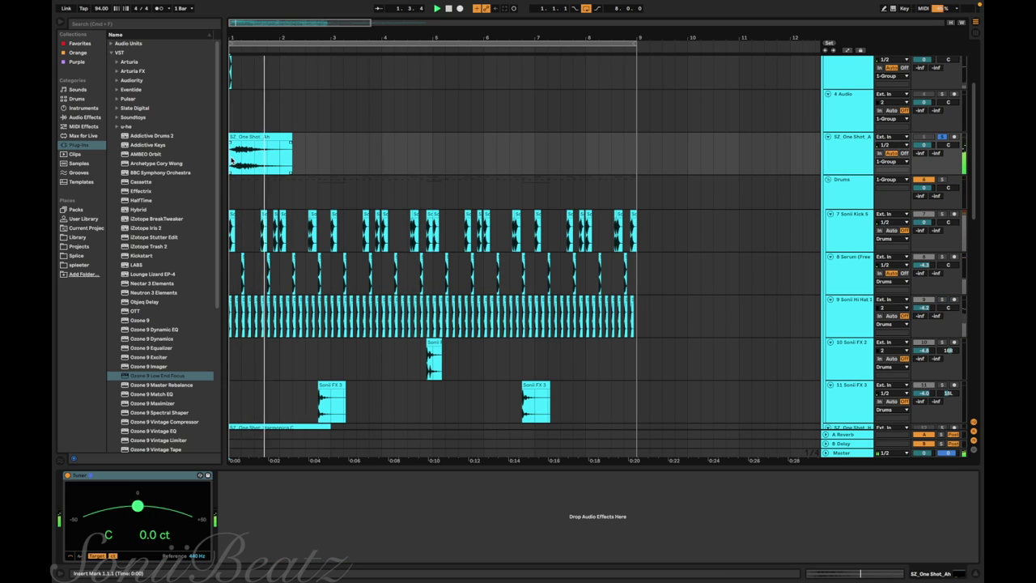
pyautogui.scroll(-10, 234, 172)
pyautogui.scroll(4, 237, 182)
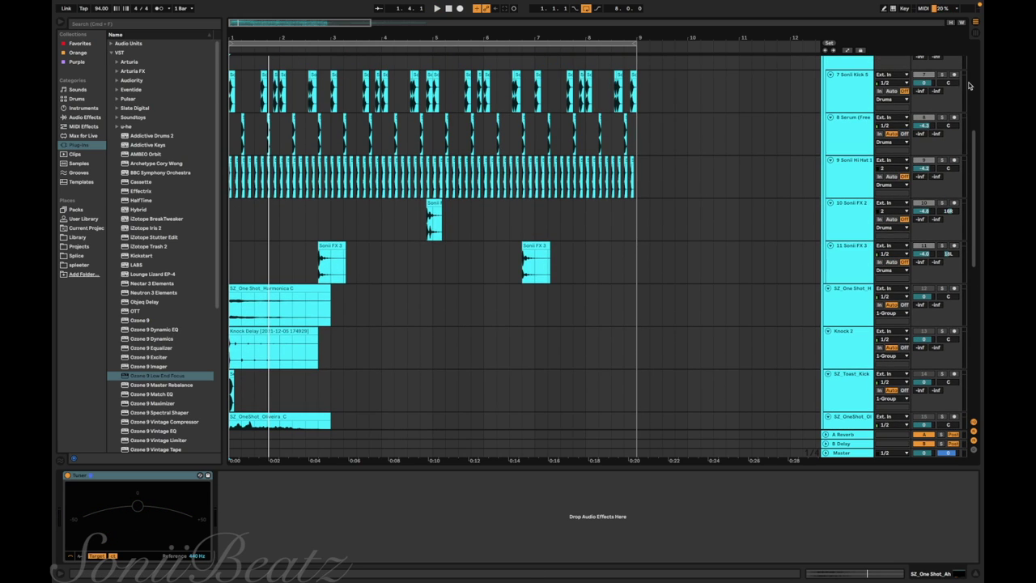
pyautogui.scroll(-5, 956, 101)
pyautogui.press('space')
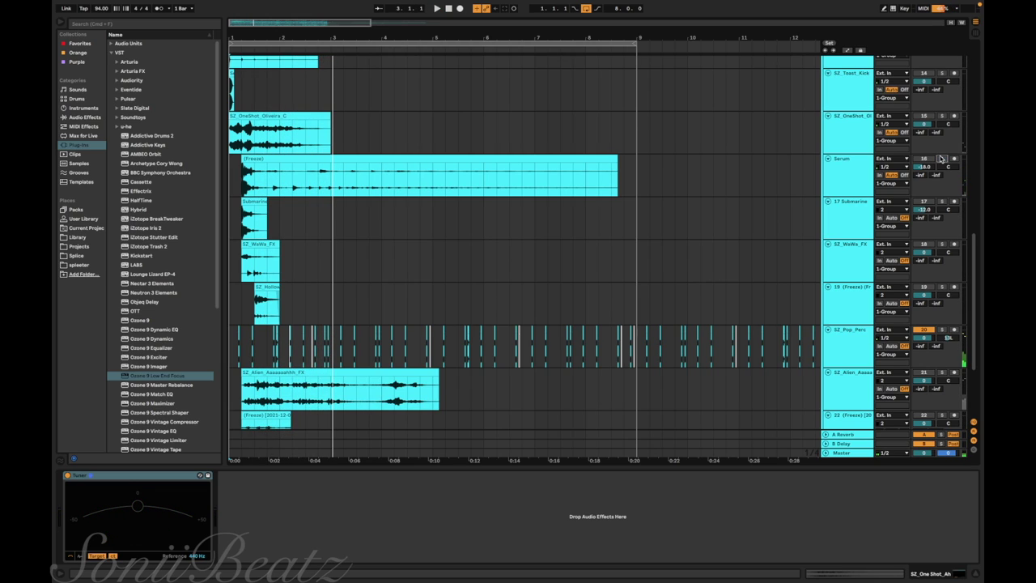
# Solo the Submarine track and audition its clip from 1.2.1.
pyautogui.scroll(-2, 855, 199)
pyautogui.click(238, 180)
pyautogui.press('s')
pyautogui.press('space')
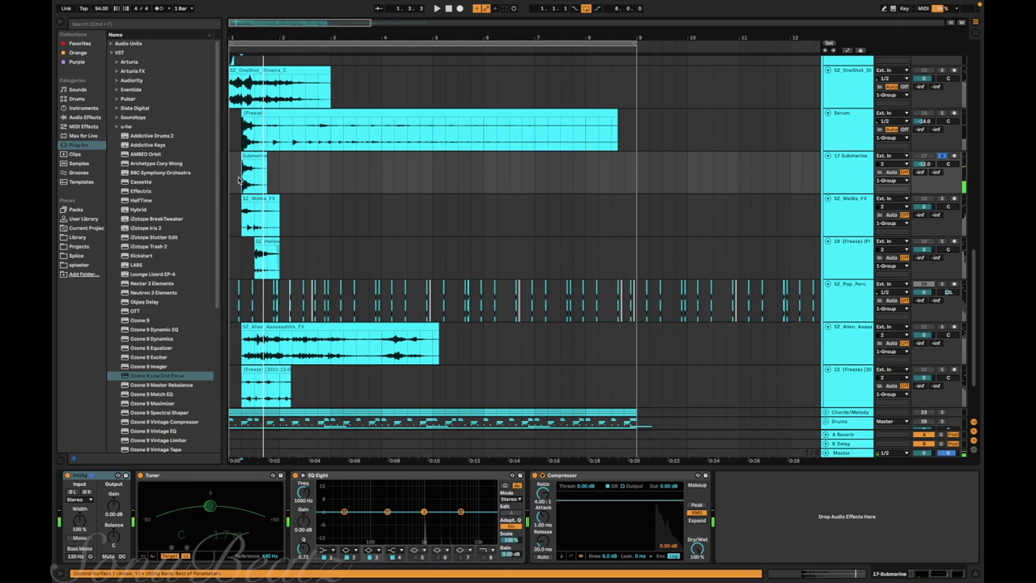
# Audition the SZ_WaWa_FX clip from 1.2.1 and the track 19 clip from 1.3.1, soloing each track.
pyautogui.click(248, 227)
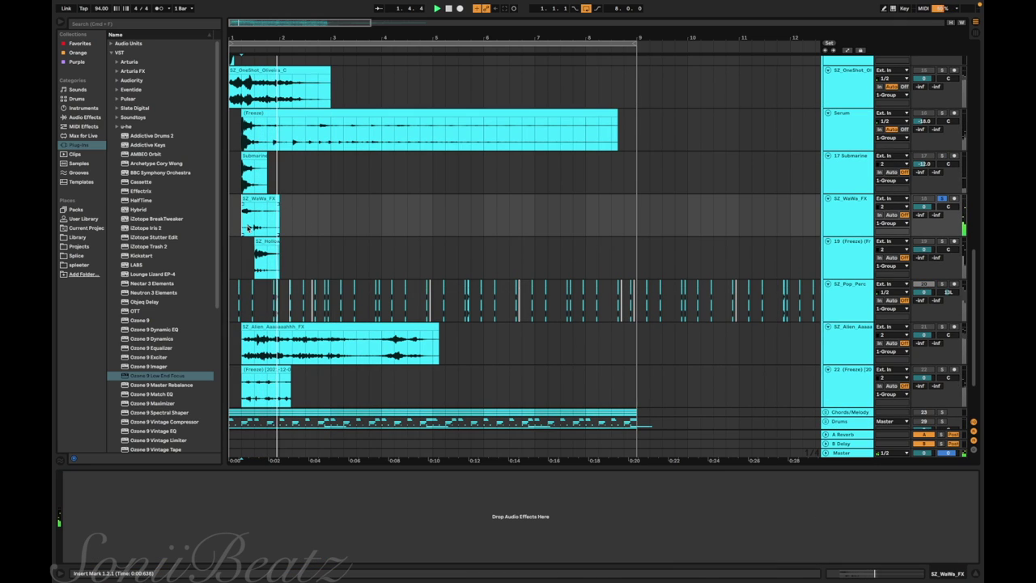
pyautogui.press('space')
pyautogui.press('space')
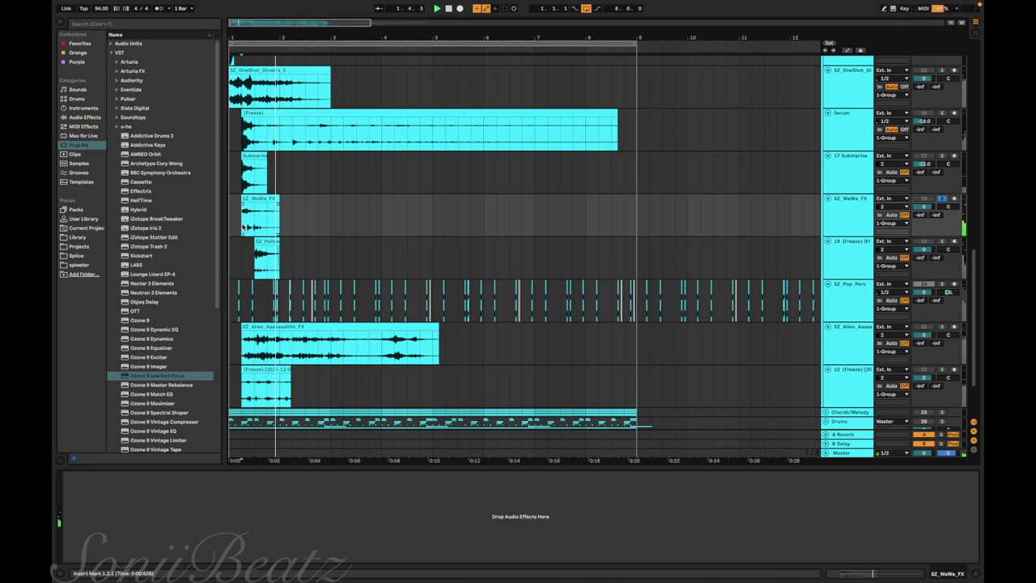
pyautogui.click(252, 254)
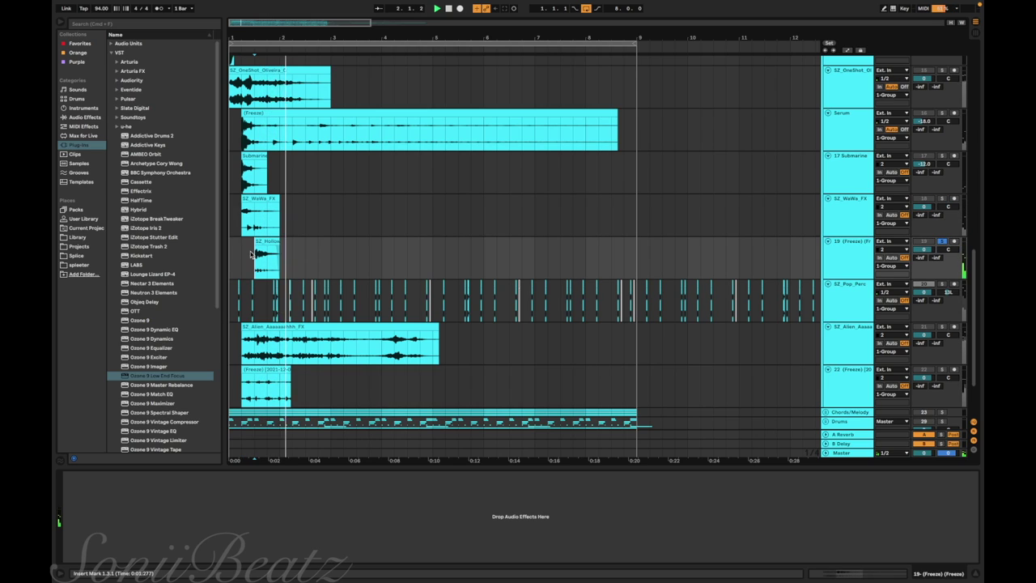
# Audition the SZ_Pop_Perc track from the start and the alien vocal FX clip below it from 1.2.1, each soloed.
pyautogui.scroll(-2, 251, 254)
pyautogui.click(232, 261)
pyautogui.press('space')
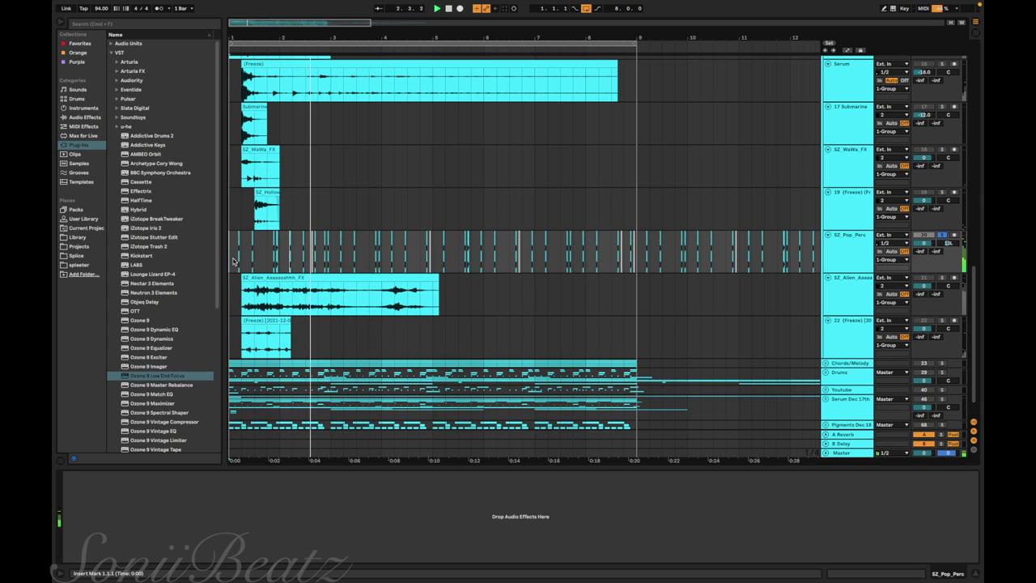
pyautogui.click(247, 294)
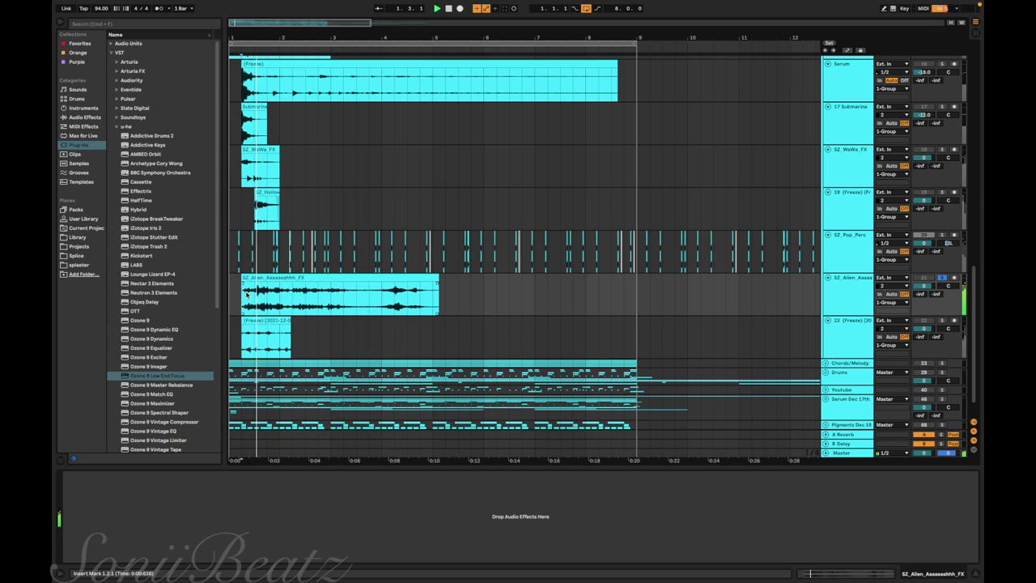
# Solo track 22 and audition its frozen clip from 1.2.1.
pyautogui.scroll(-2, 246, 295)
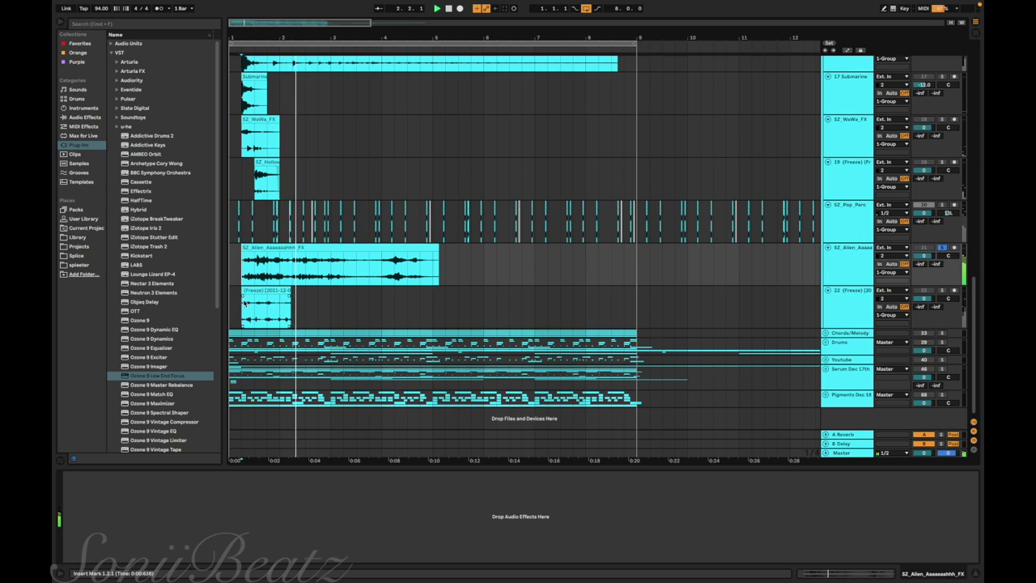
pyautogui.click(242, 306)
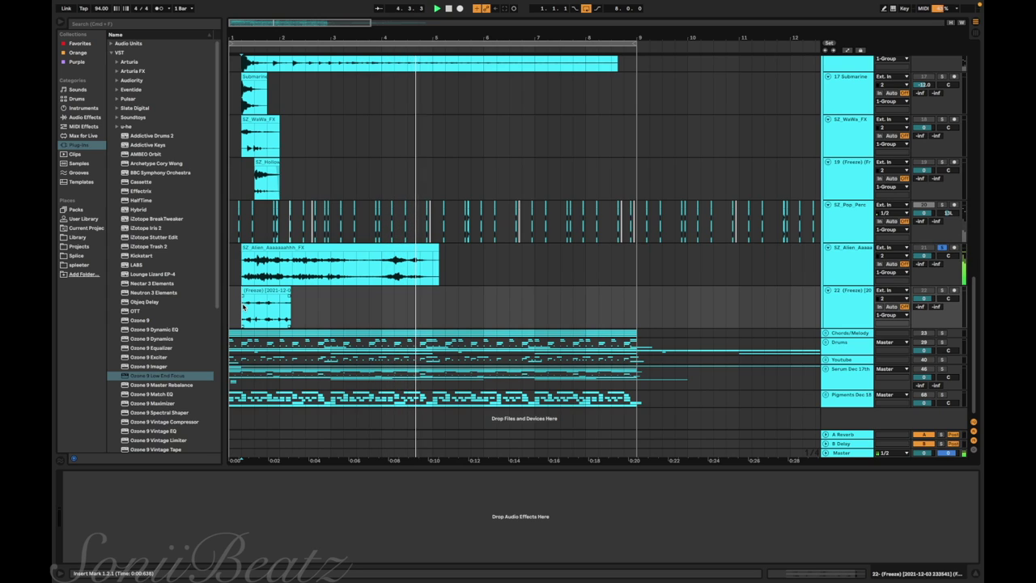
pyautogui.press('space')
pyautogui.press('space')
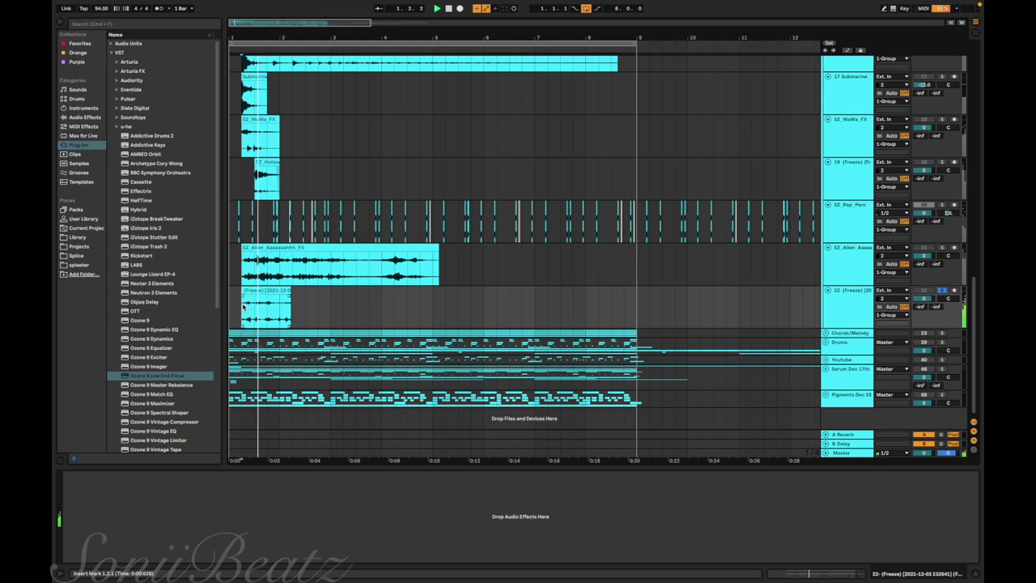
# Collapse the 1-Group track and unfold the Chords/Melody group.
pyautogui.scroll(10, 740, 150)
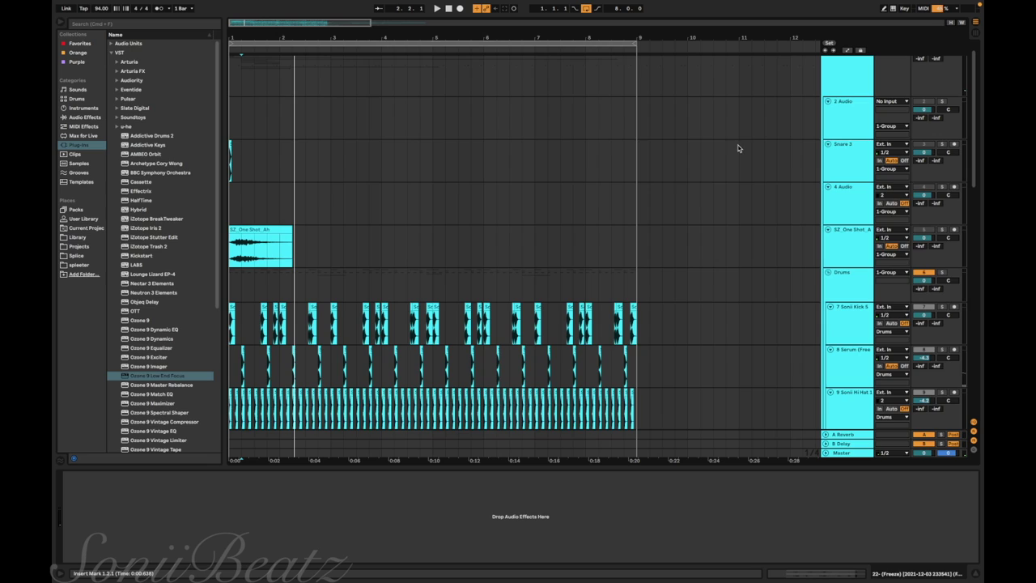
pyautogui.click(825, 61)
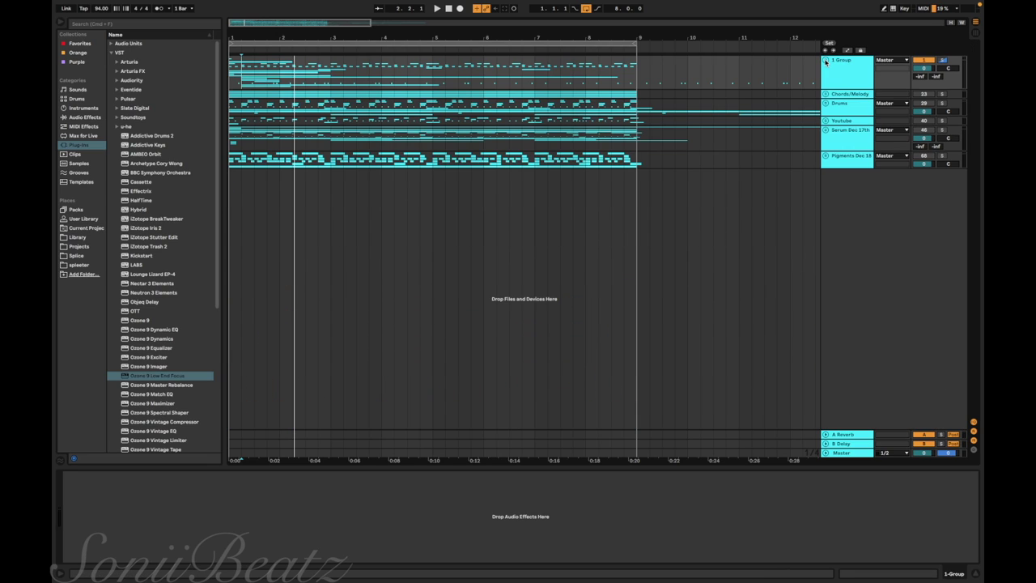
pyautogui.click(826, 94)
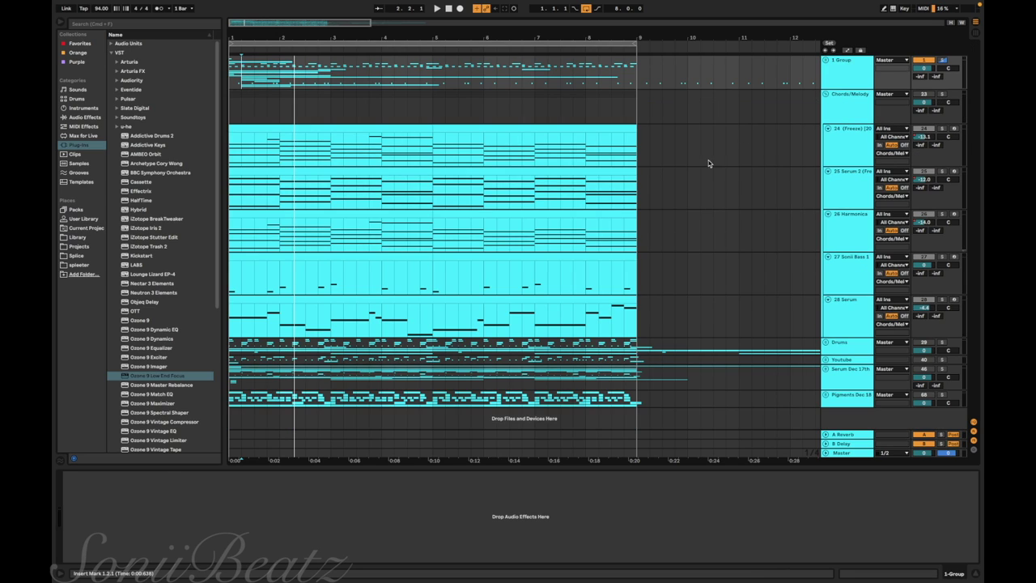
# Solo frozen track 24 in the Chords/Melody group and play it from the start of the arrangement.
pyautogui.click(844, 148)
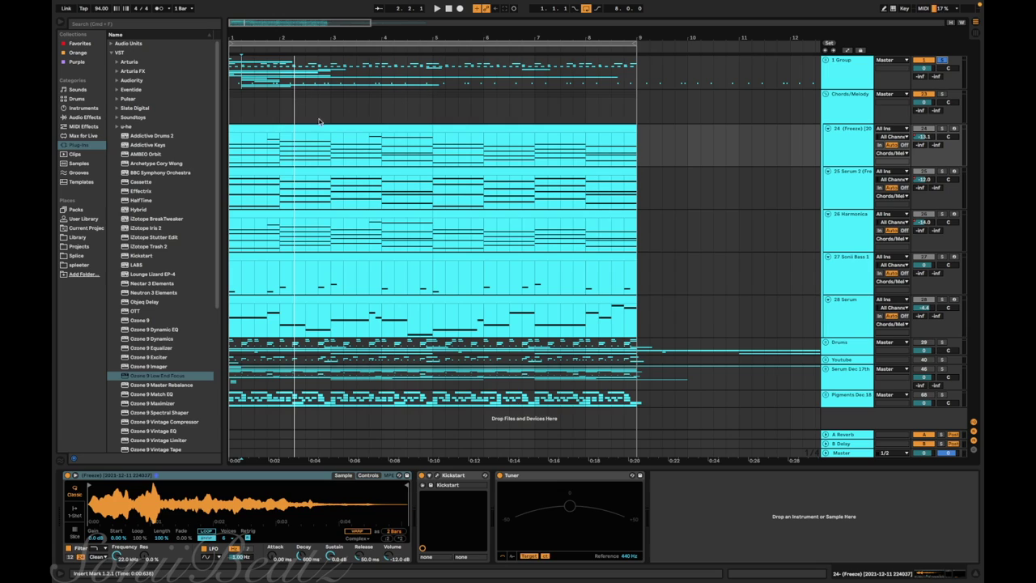
pyautogui.click(850, 346)
pyautogui.click(229, 158)
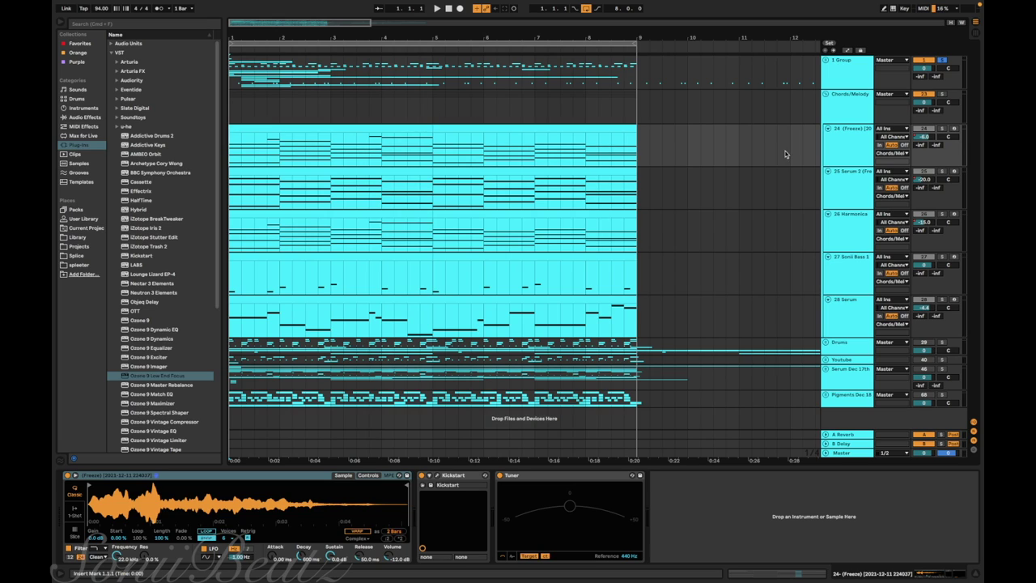
pyautogui.press('space')
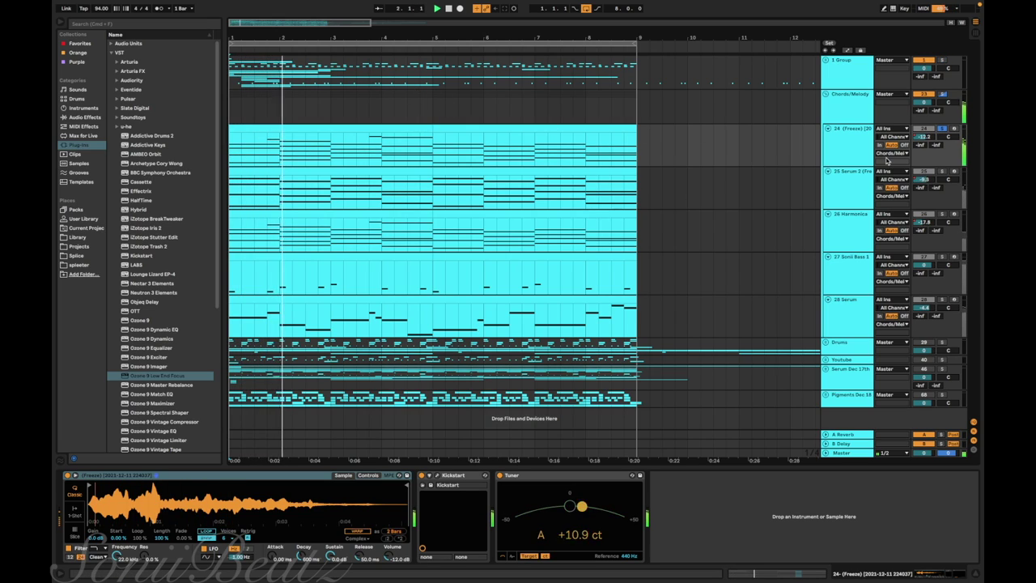
# Compare the device chains of the Chords/Melody group and track 24, and open the group's EQ SITRAL-295 plug-in.
pyautogui.click(838, 112)
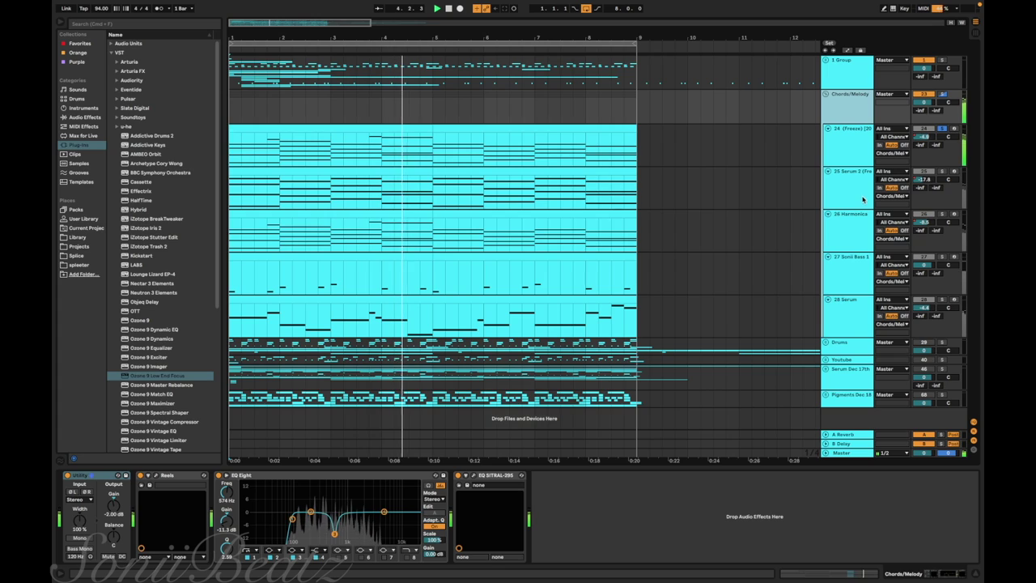
pyautogui.click(842, 135)
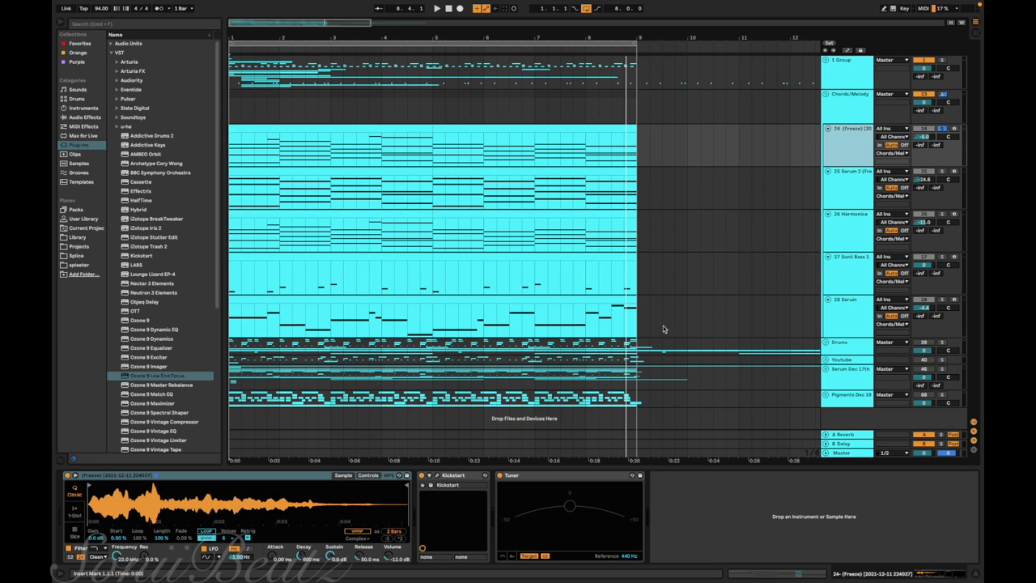
pyautogui.click(847, 101)
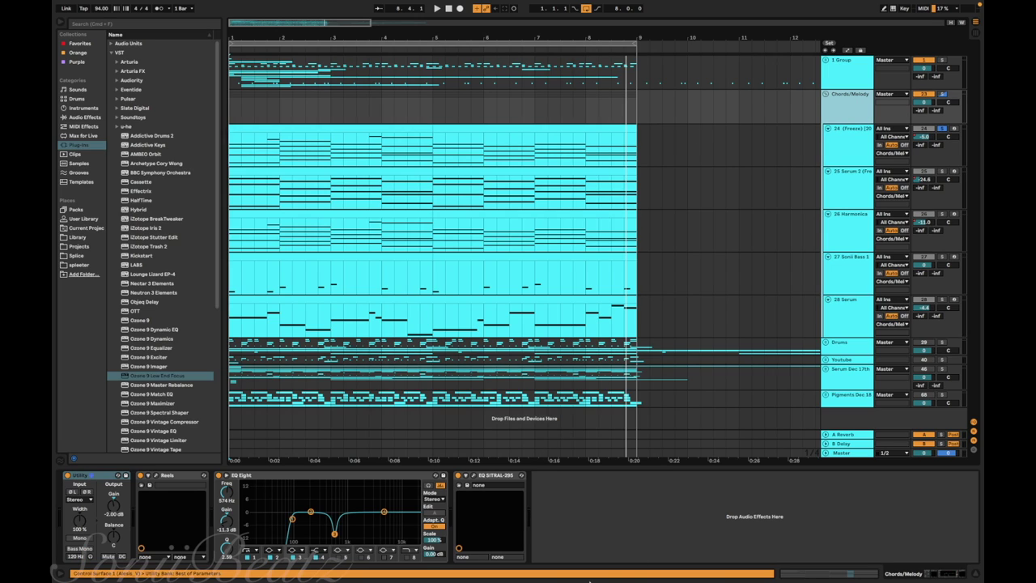
pyautogui.click(467, 484)
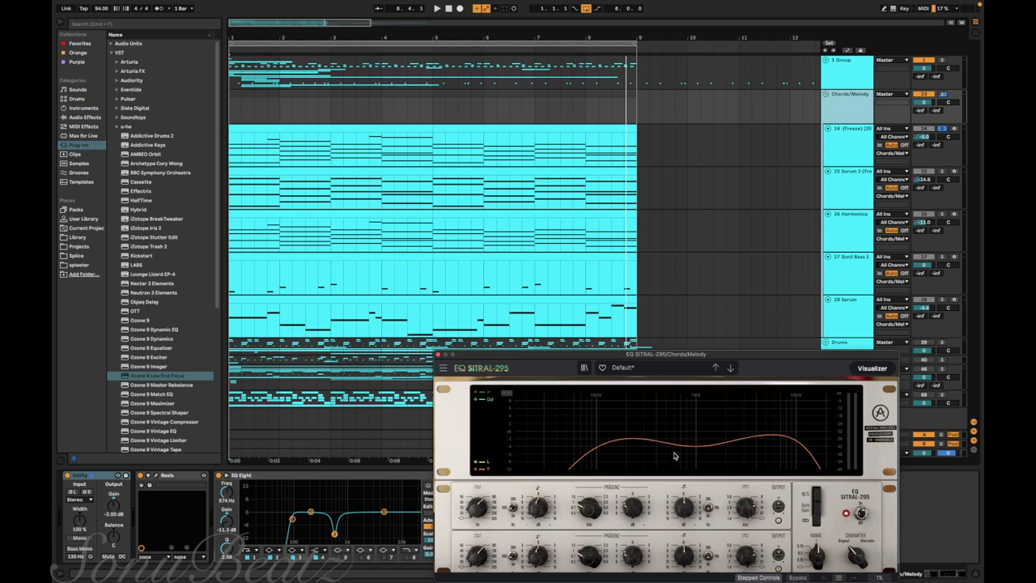
# Close the EQ SITRAL-295 window, solo track 25 Serum 2 and audition its chords.
pyautogui.click(437, 354)
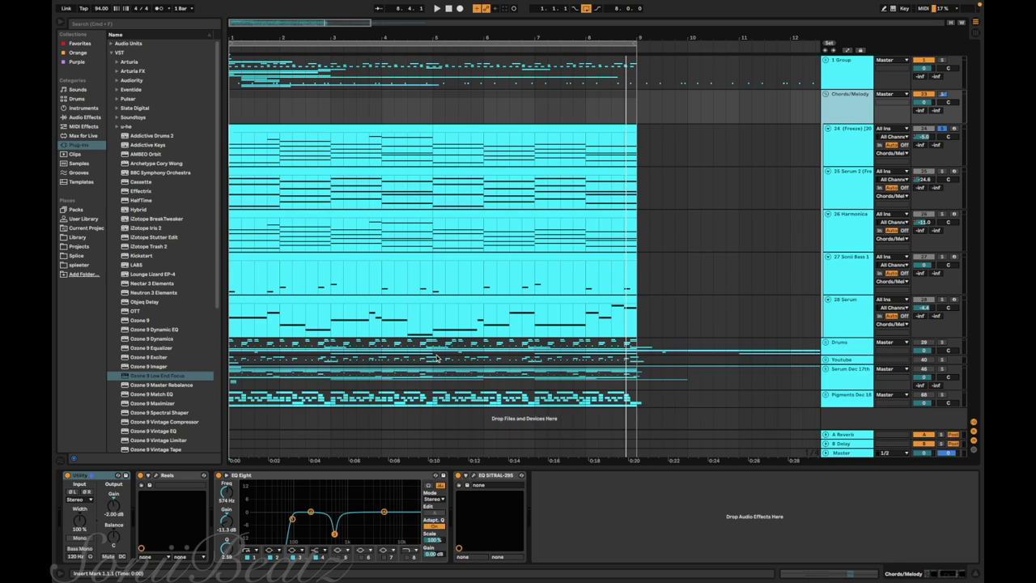
pyautogui.click(459, 166)
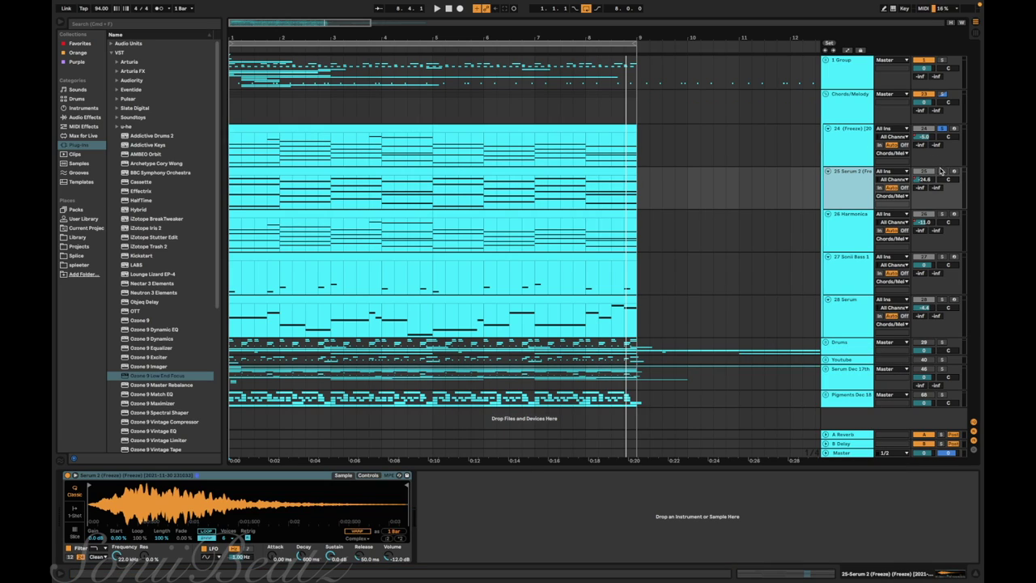
pyautogui.press('space')
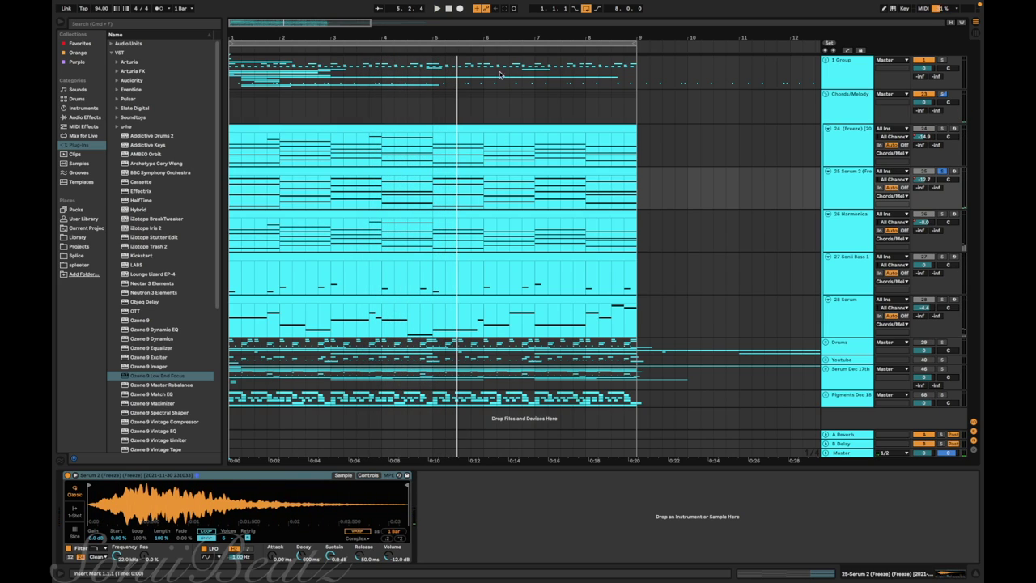
pyautogui.click(385, 57)
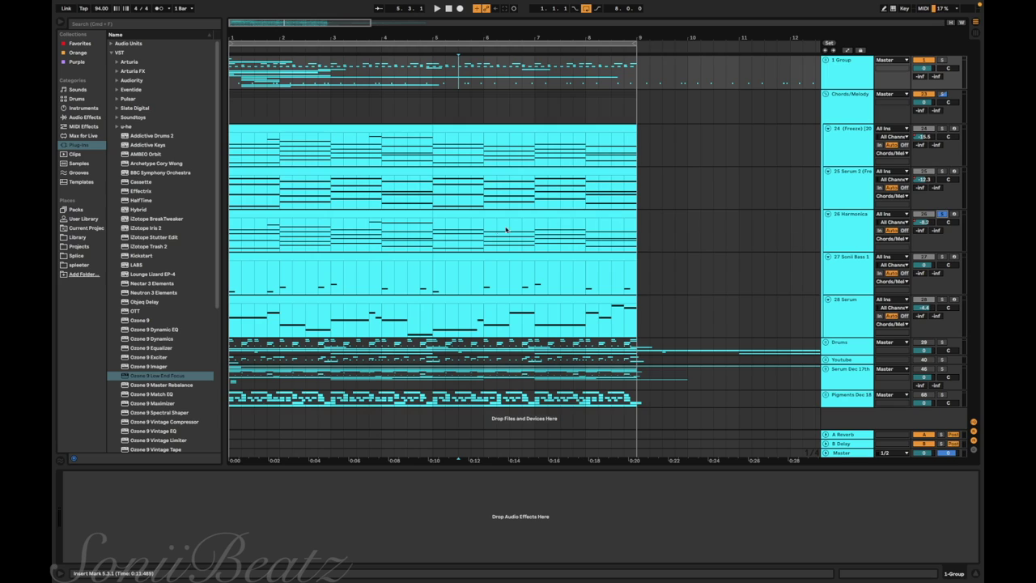
# Show the SZ_Harmonica preset in Serum on track 26 and audition the soloed track from 1.1.1.
pyautogui.click(232, 238)
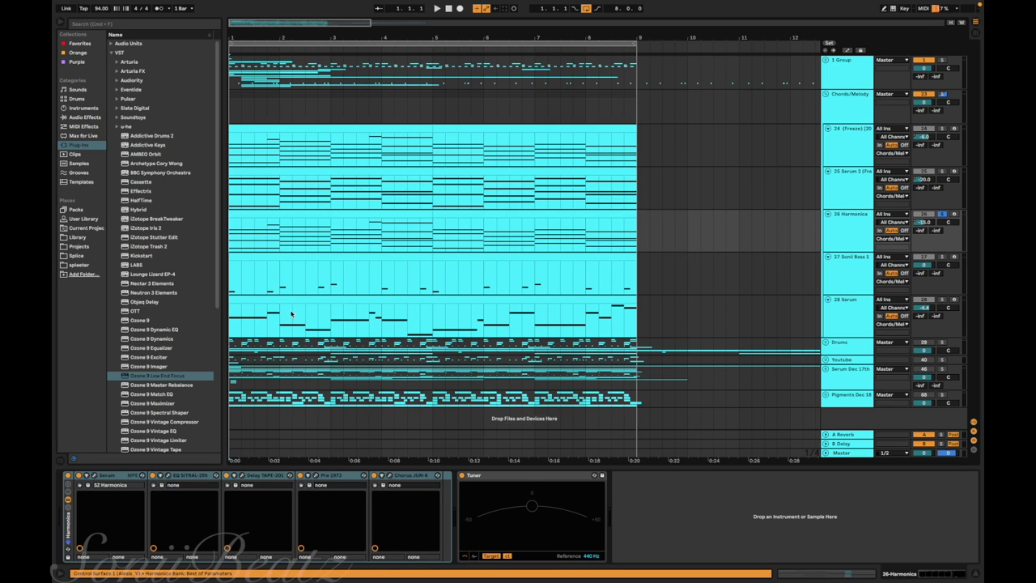
pyautogui.click(94, 475)
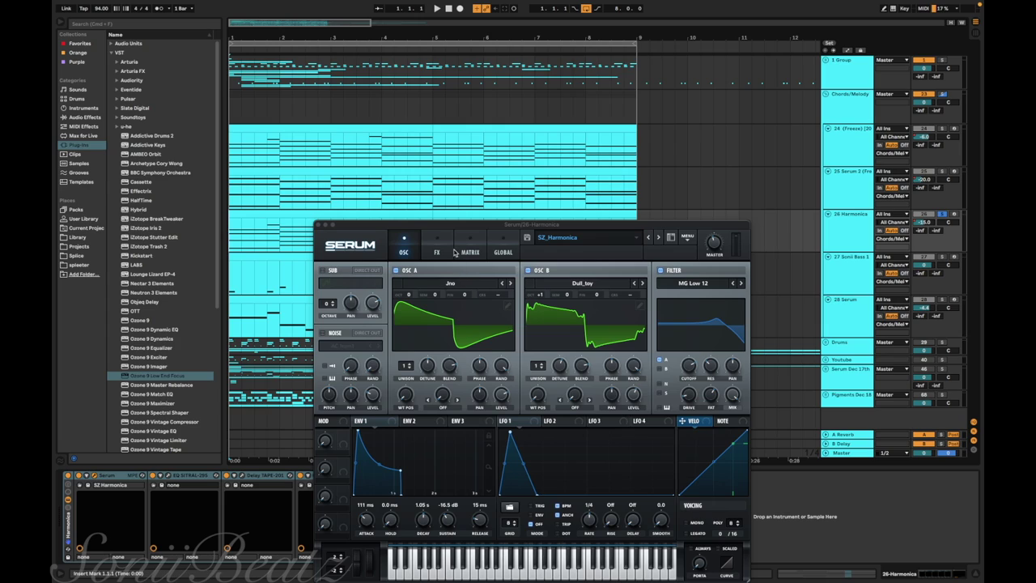
pyautogui.moveTo(433, 225); pyautogui.dragTo(484, 68)
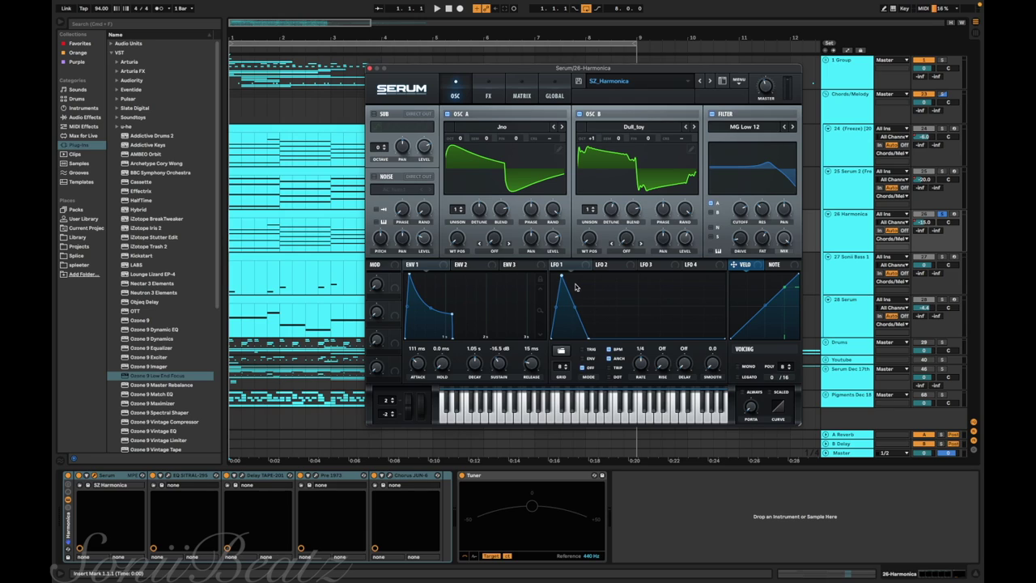
pyautogui.click(235, 243)
pyautogui.press('space')
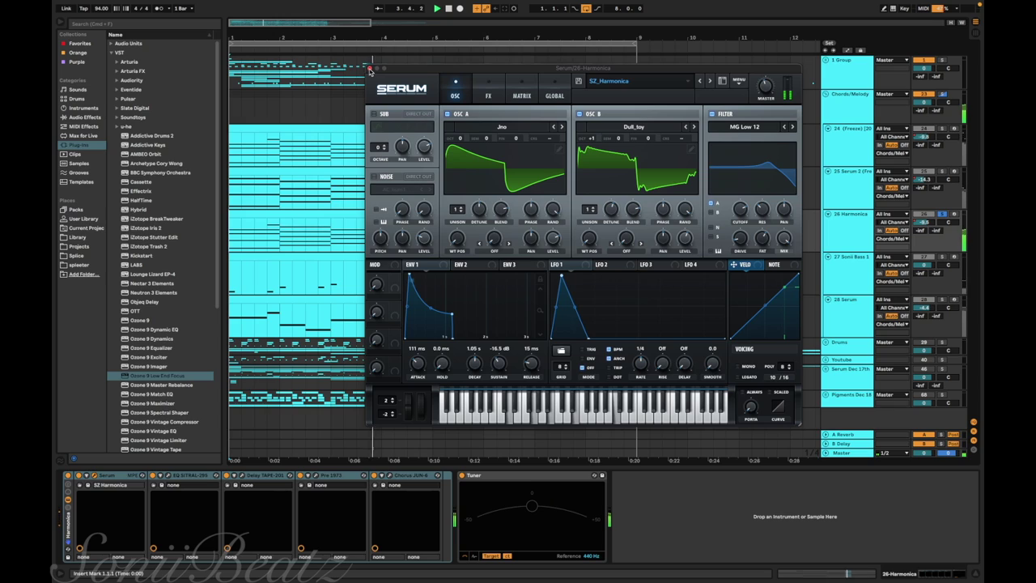
pyautogui.click(369, 69)
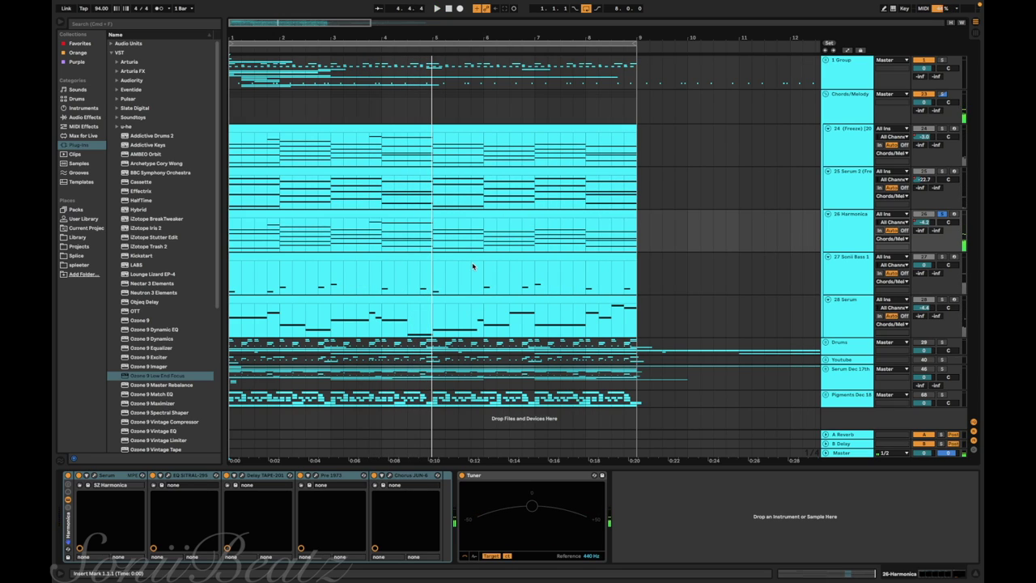
# Solo track 27 Sonii Bass 1, show its device chain and play the bass line from the start.
pyautogui.click(910, 269)
pyautogui.press('space')
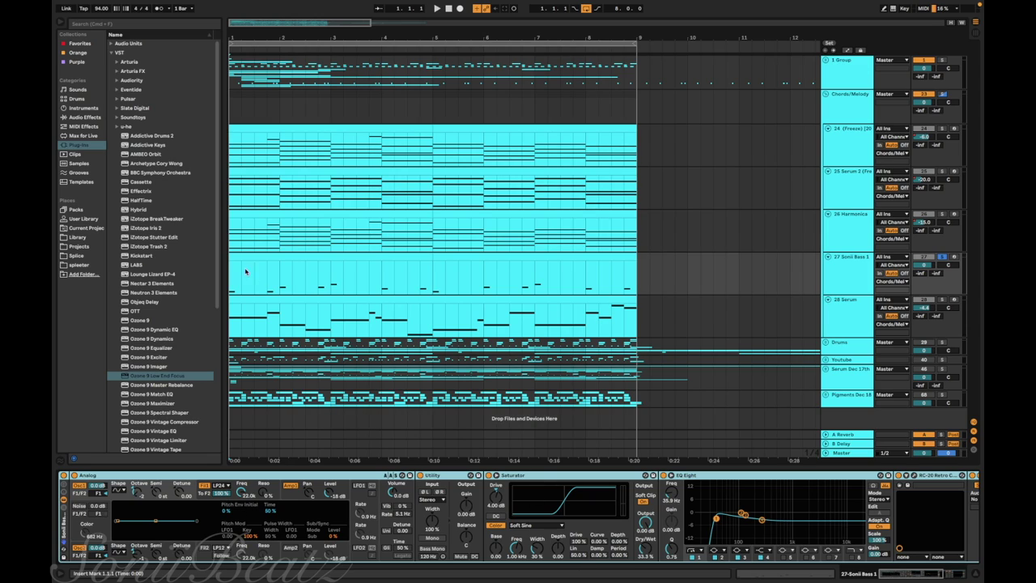
pyautogui.click(229, 272)
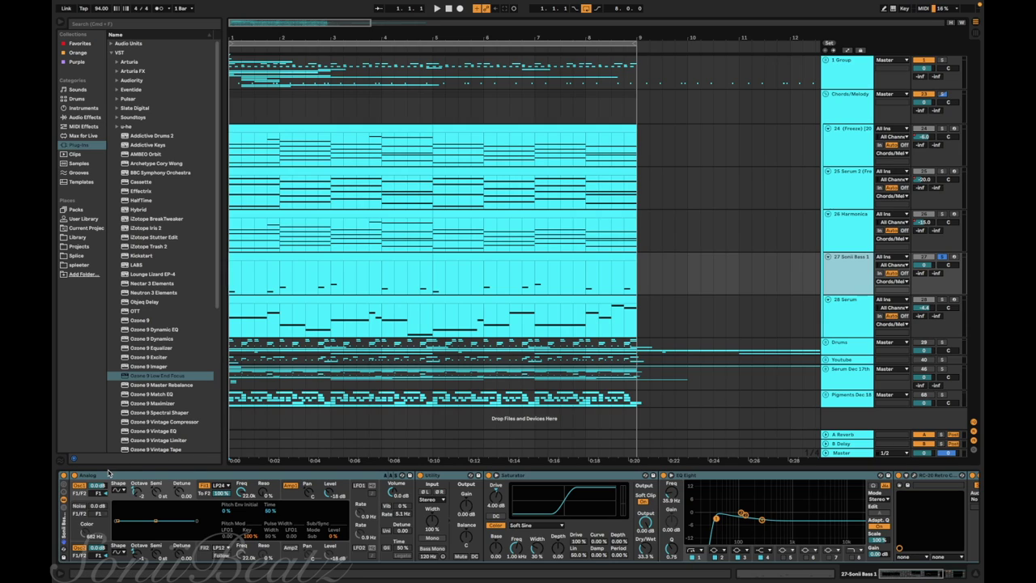
pyautogui.press('space')
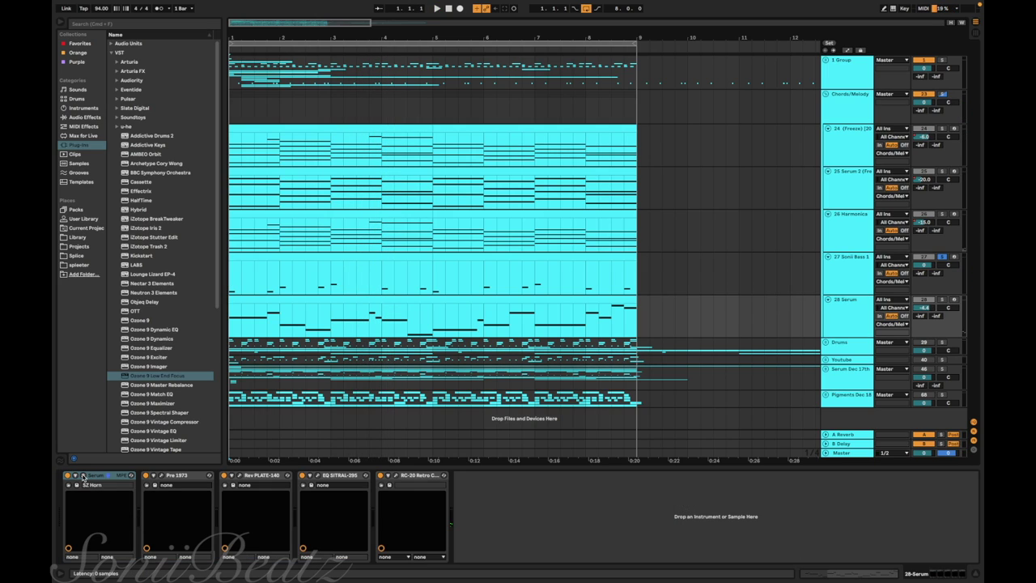
# Show the SZ_Horn preset in Serum on track 28 and audition that track soloed.
pyautogui.click(82, 476)
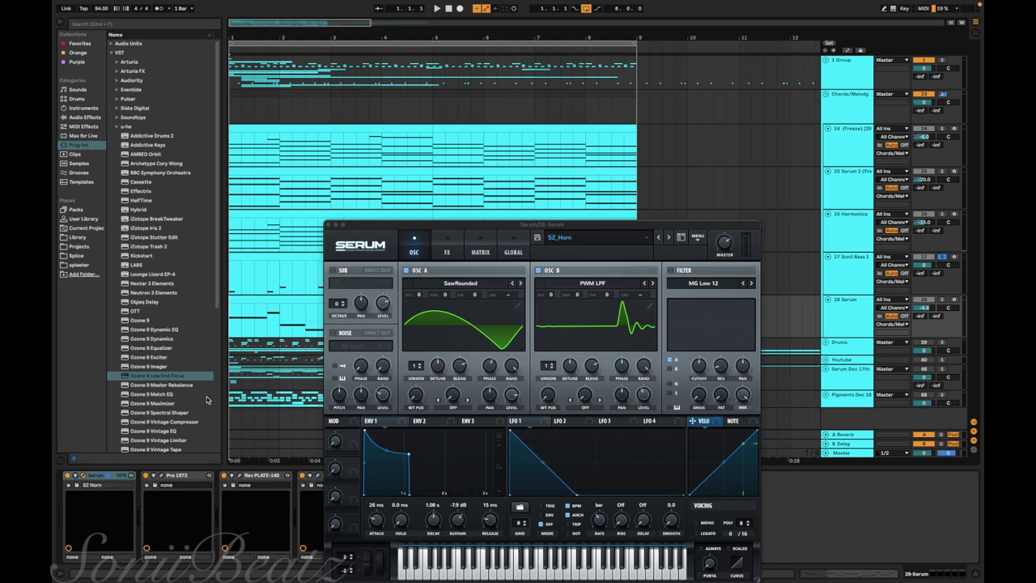
pyautogui.press('space')
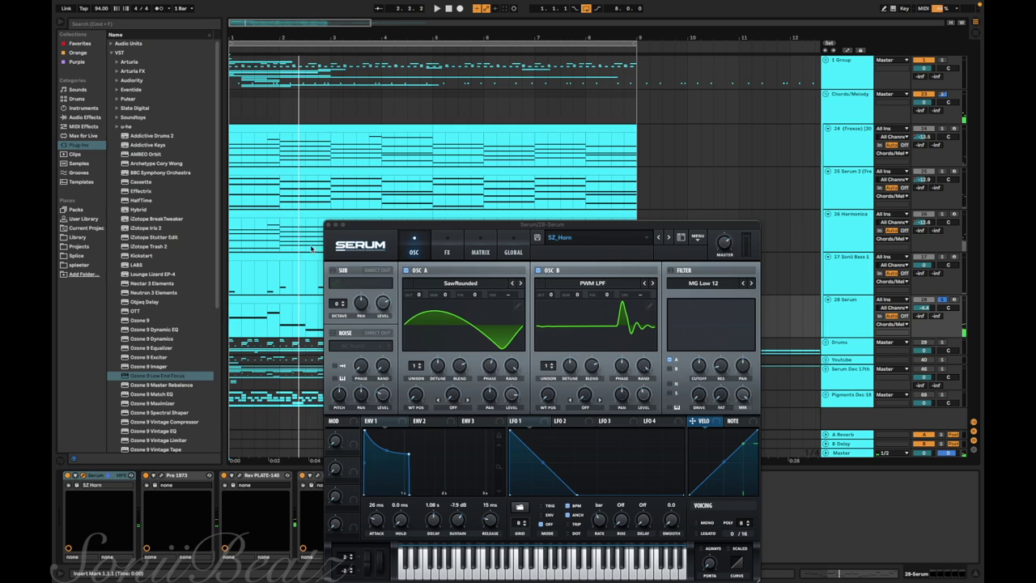
pyautogui.click(328, 225)
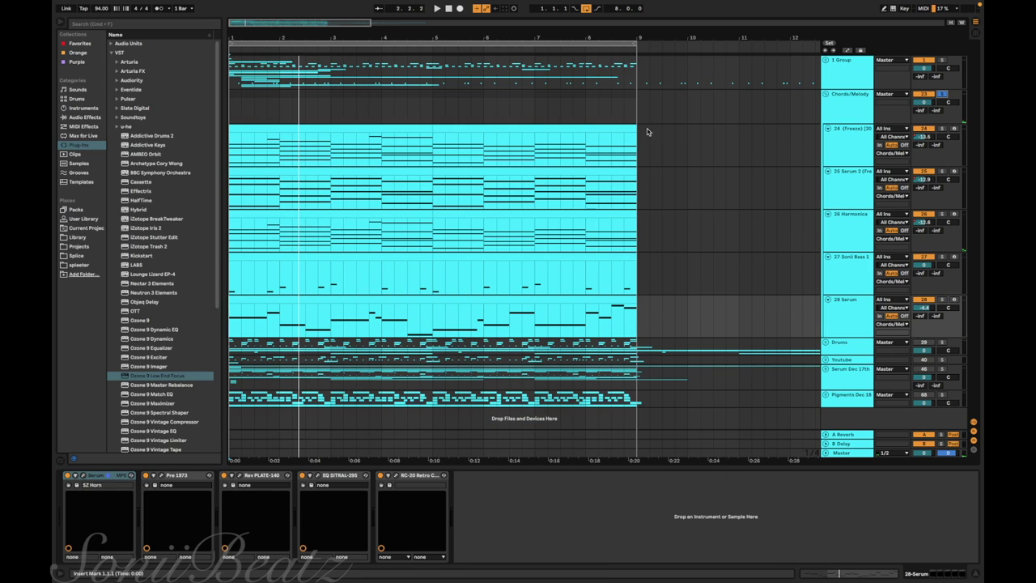
# Play the Chords/Melody tracks together with 1-Group from 1.1.1 and examine the kick, hi-hat and FX clips up to bar 9.
pyautogui.click(233, 192)
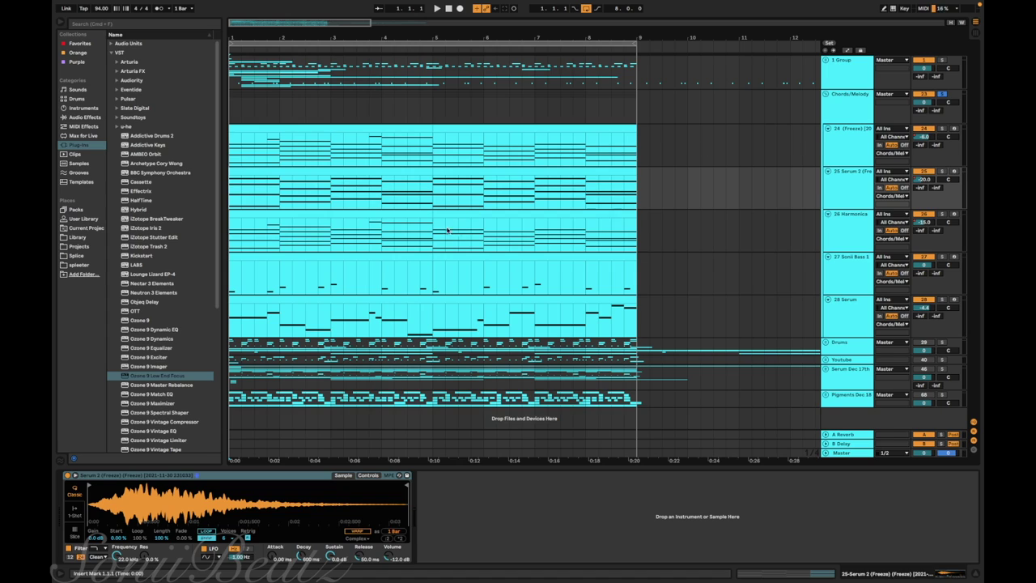
pyautogui.press('space')
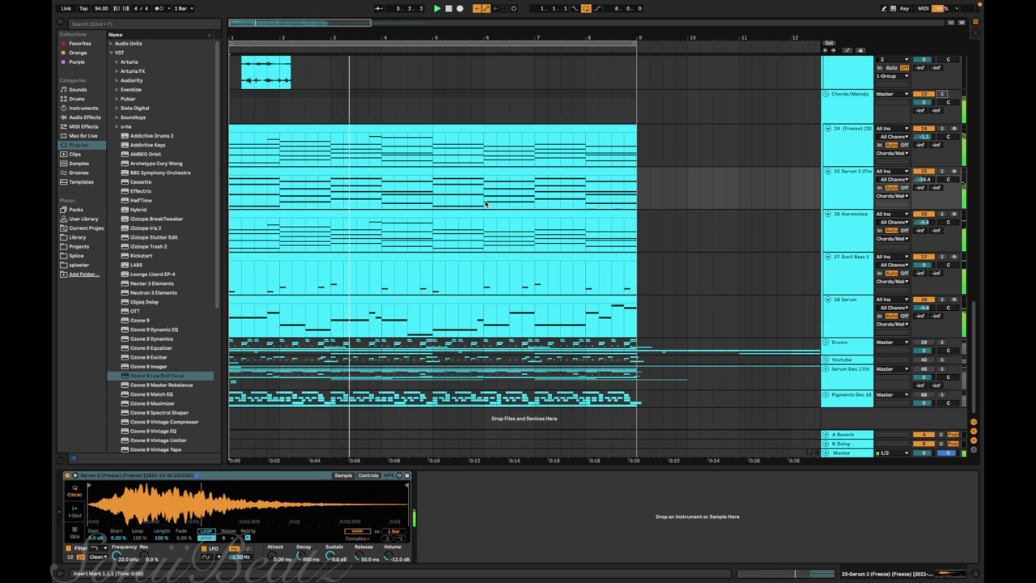
pyautogui.scroll(10, 485, 203)
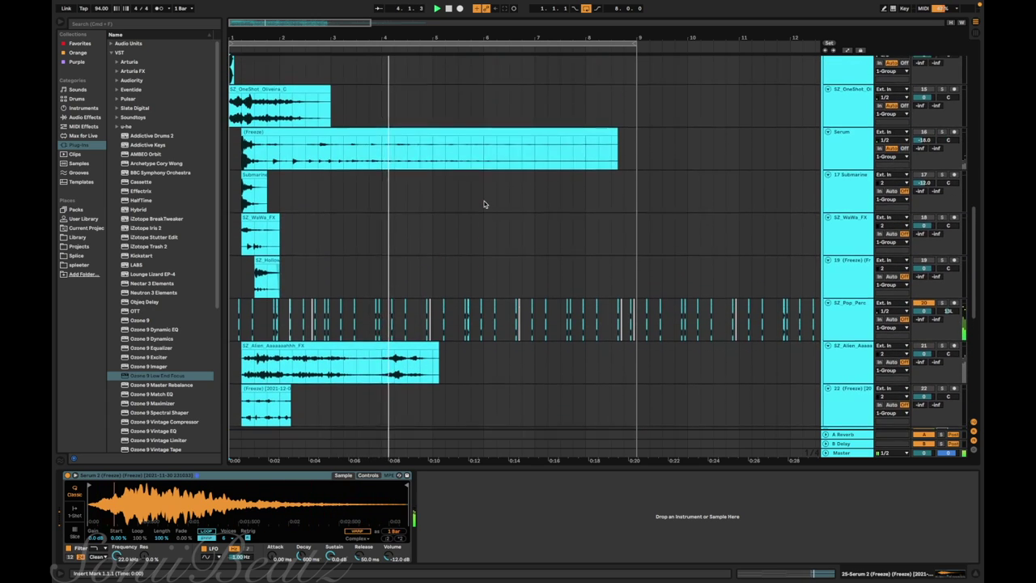
pyautogui.scroll(10, 484, 202)
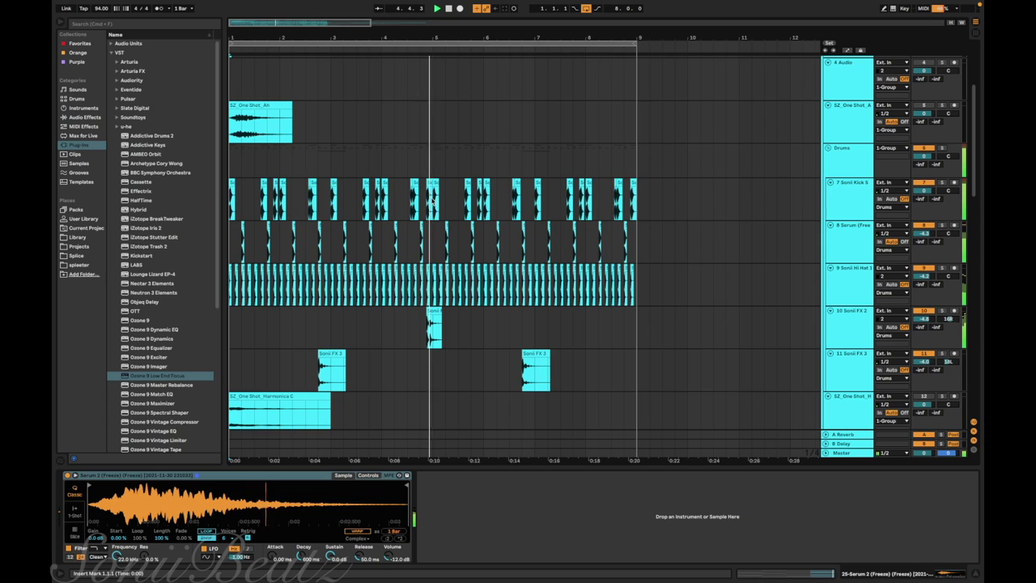
pyautogui.scroll(10, 433, 198)
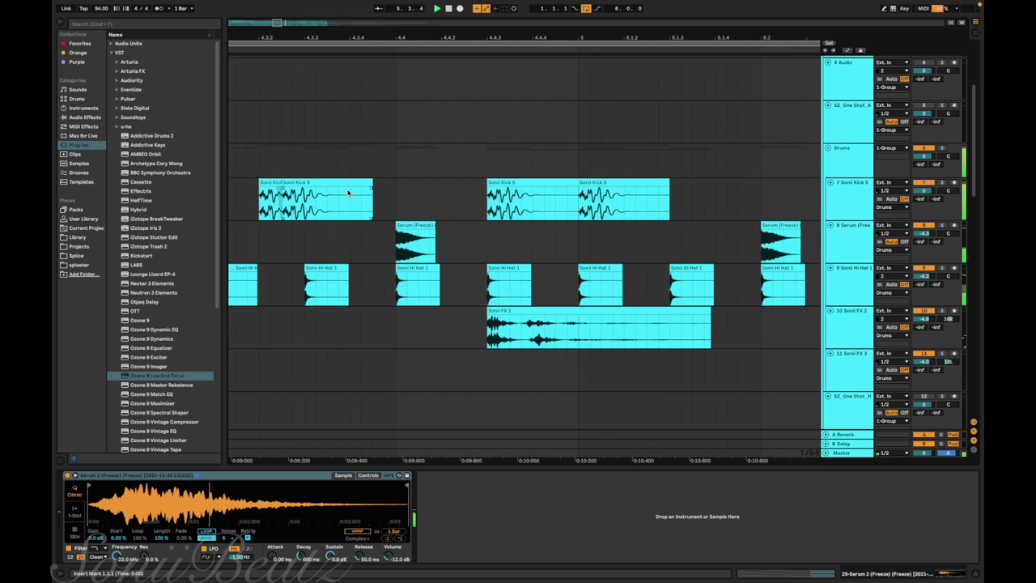
pyautogui.scroll(-5, 356, 242)
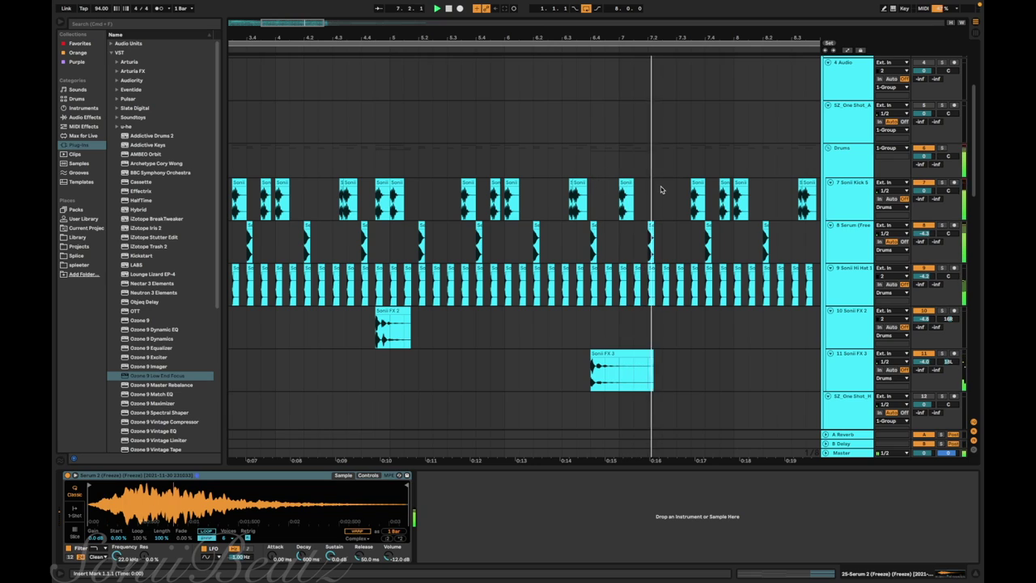
pyautogui.hscroll(3, 661, 189)
pyautogui.hscroll(1, 661, 189)
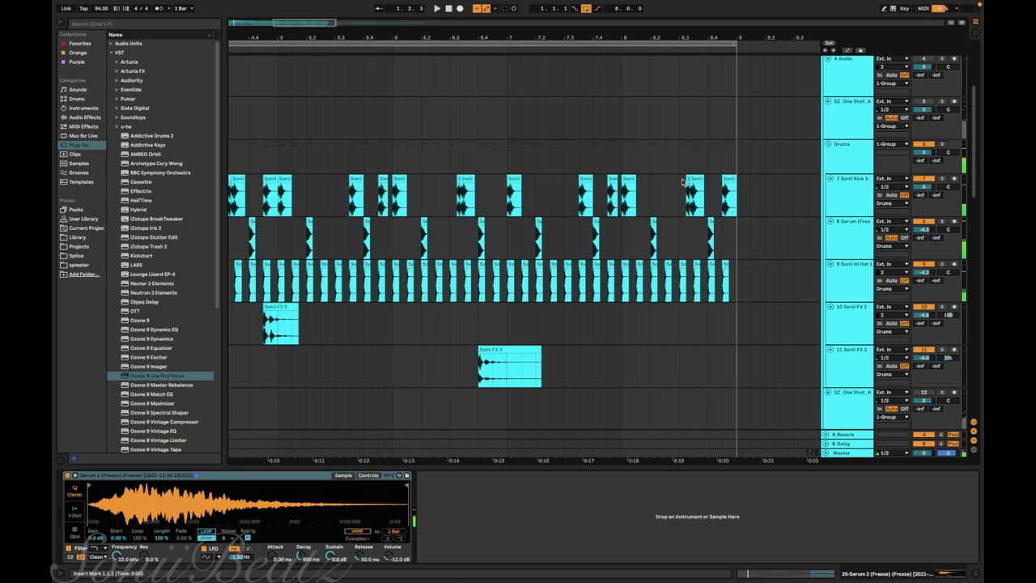
pyautogui.click(699, 180)
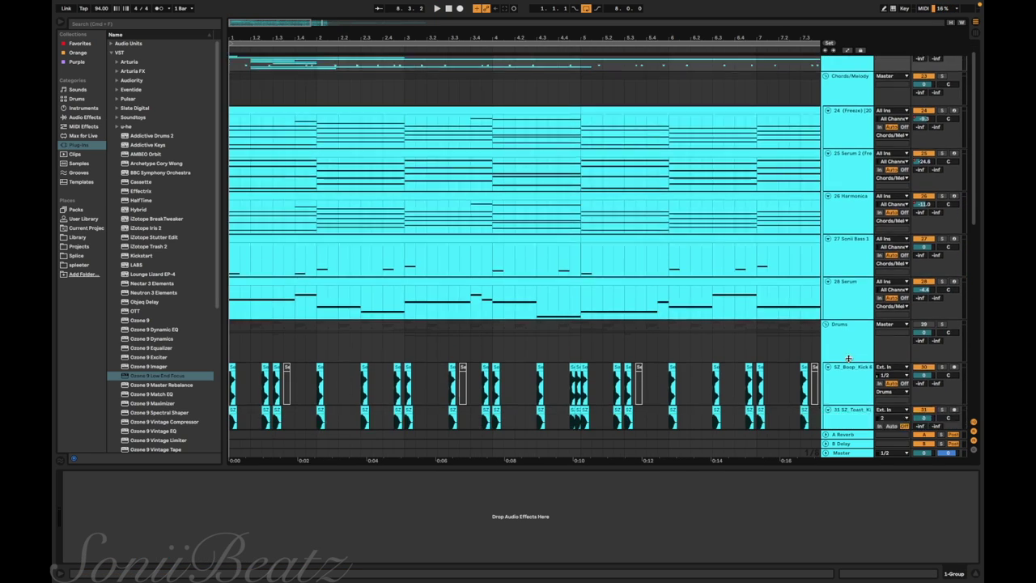
# Look through the tracks of the second Drums group, solo the group and play it from the start.
pyautogui.scroll(-5, 845, 312)
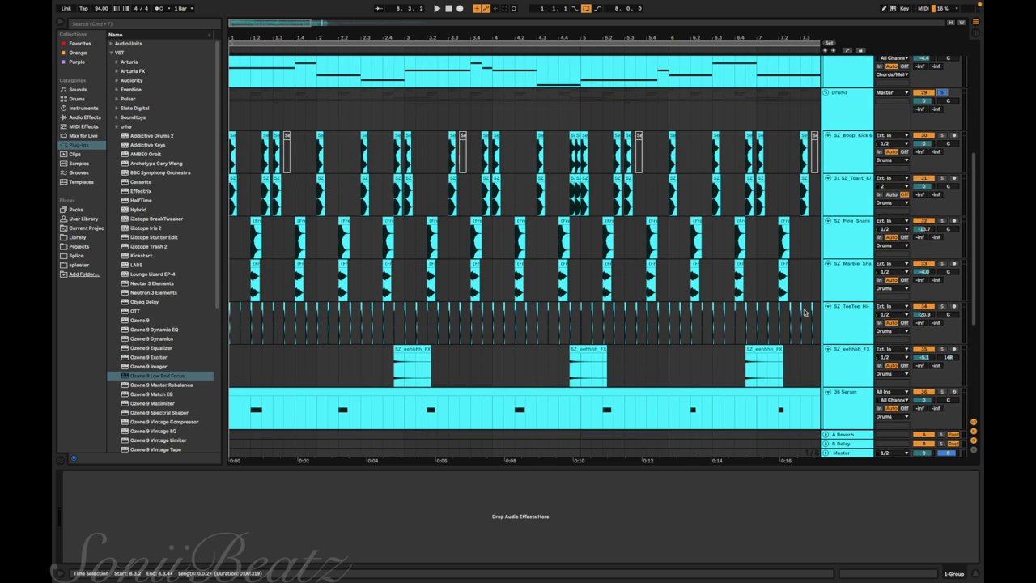
pyautogui.scroll(-4, 717, 315)
pyautogui.scroll(-2, 717, 316)
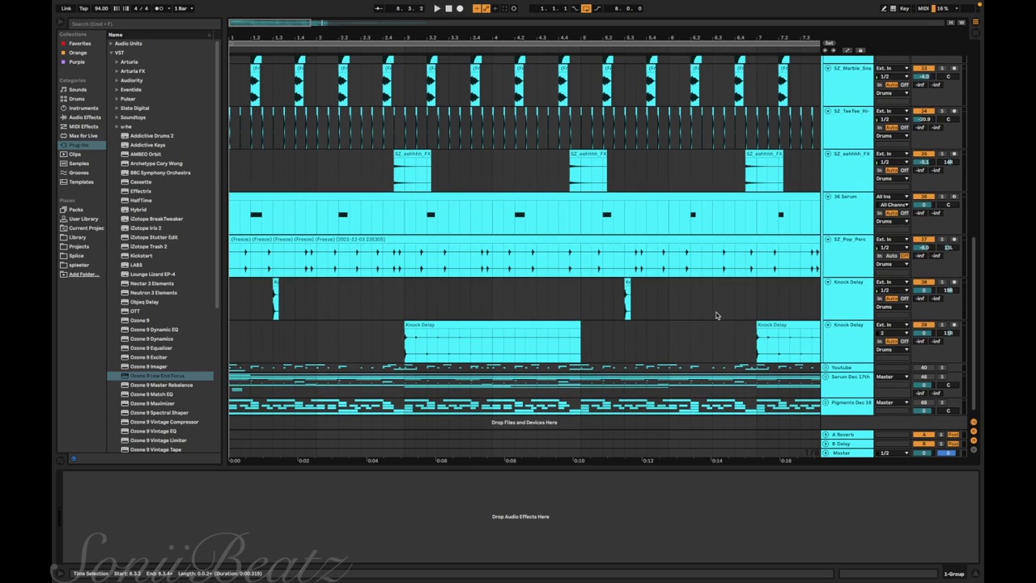
pyautogui.scroll(5, 232, 171)
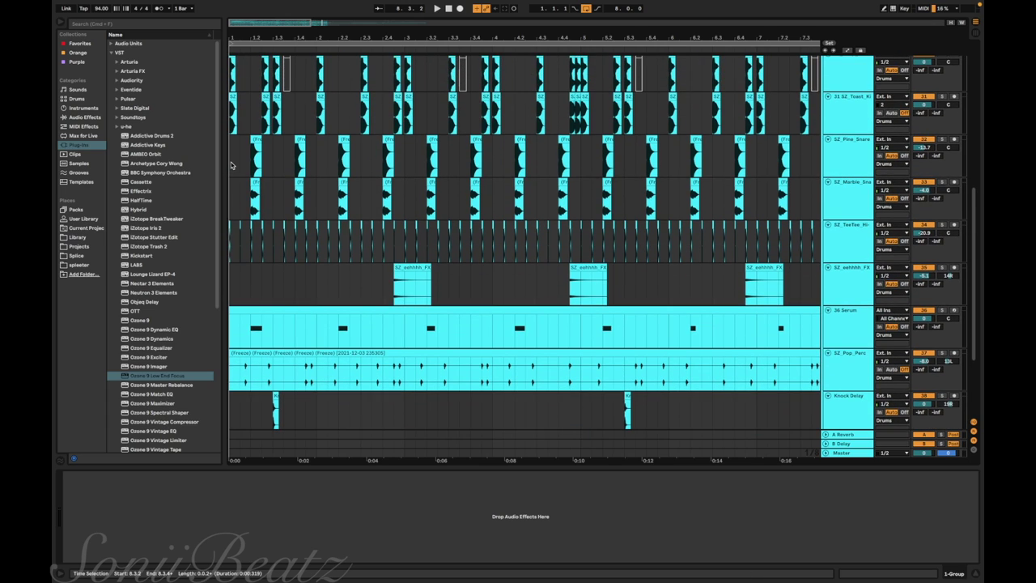
pyautogui.click(232, 166)
pyautogui.press('space')
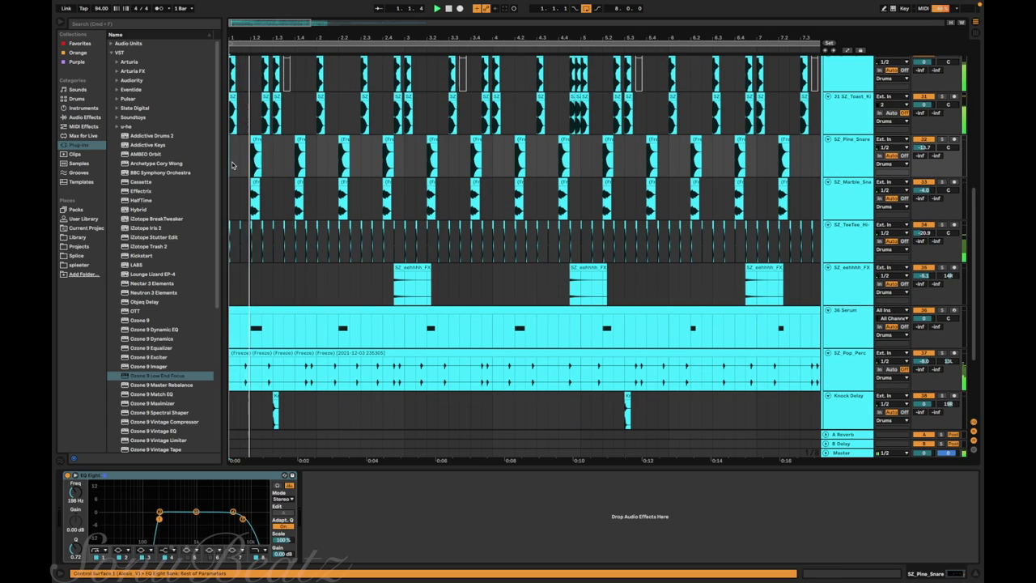
# Replay the Drums group with the SZ_Boop_Kick 6 and SZ_Toast_Kick tracks muted in turn to compare the kicks.
pyautogui.scroll(3, 231, 163)
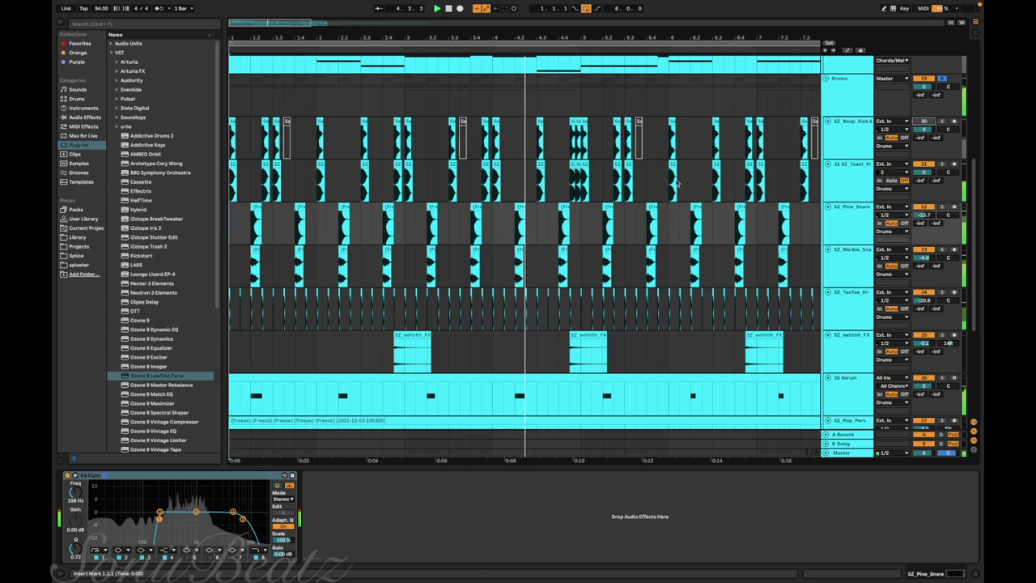
pyautogui.press('space')
pyautogui.press('space')
pyautogui.scroll(-1, 921, 143)
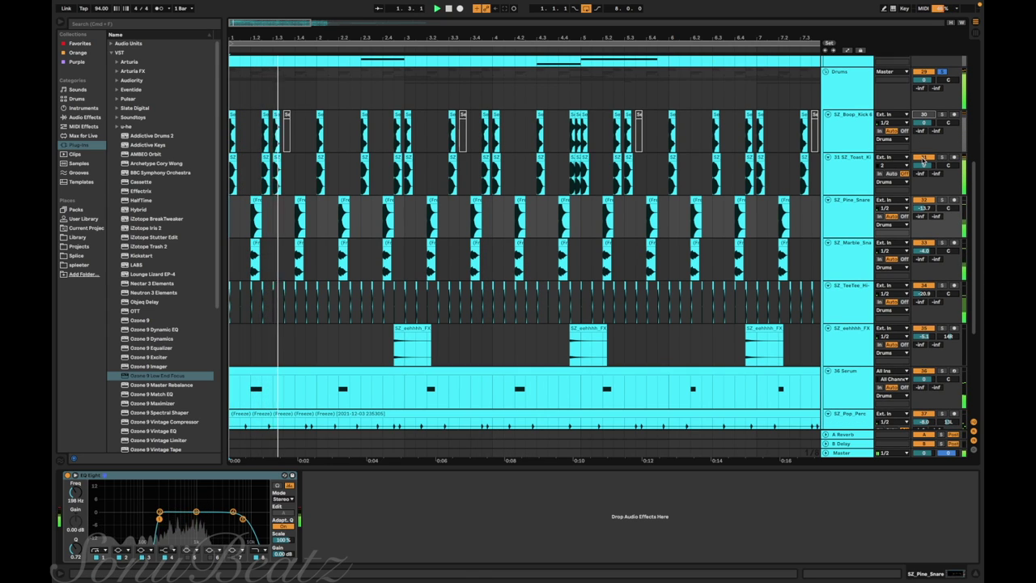
pyautogui.click(924, 115)
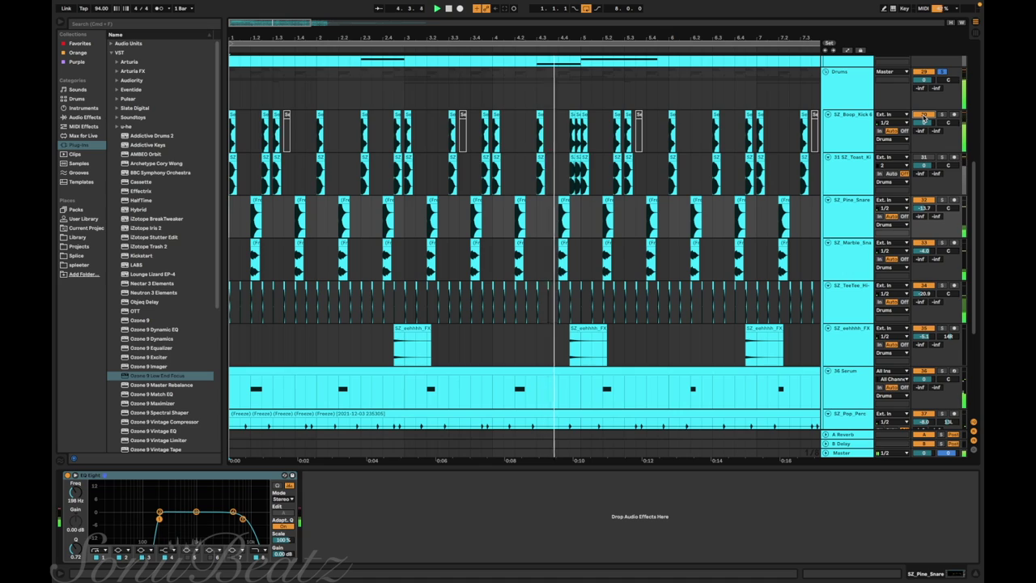
pyautogui.press('space')
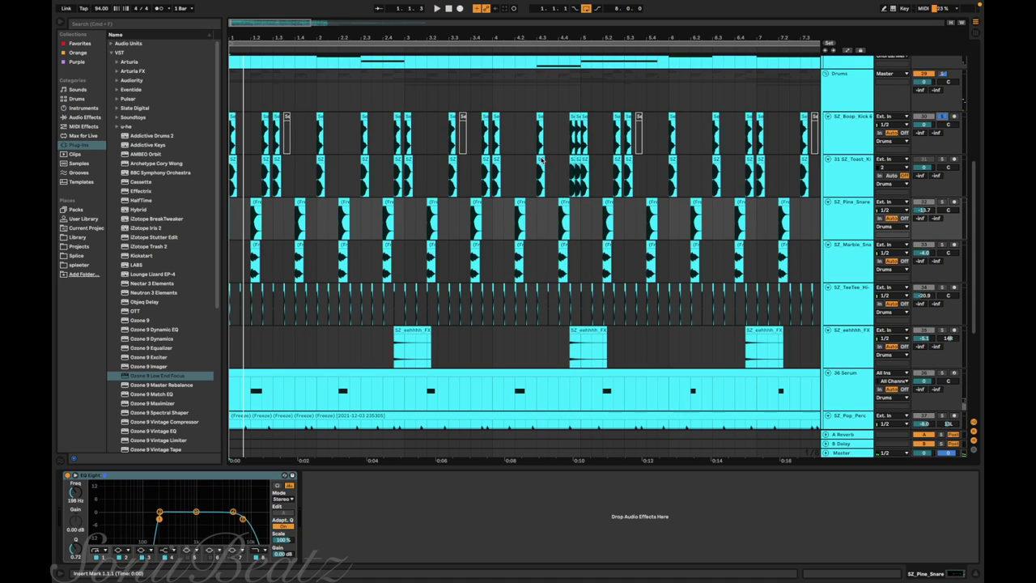
# Solo SZ_Boop_Kick 6, play it from 1.1.1, and audition the single kick clip at 3.1.1 while examining its waveform.
pyautogui.click(233, 132)
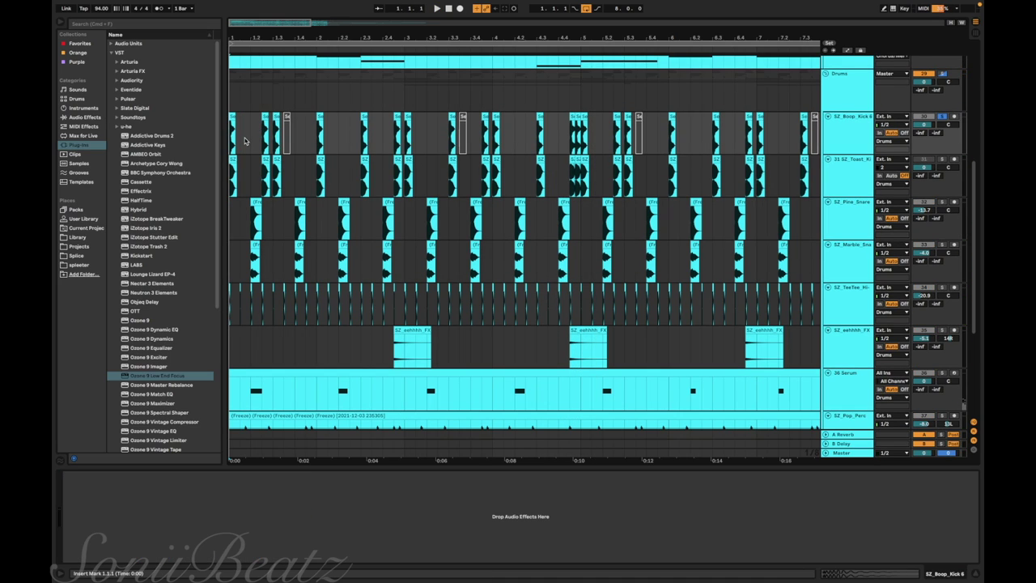
pyautogui.press('space')
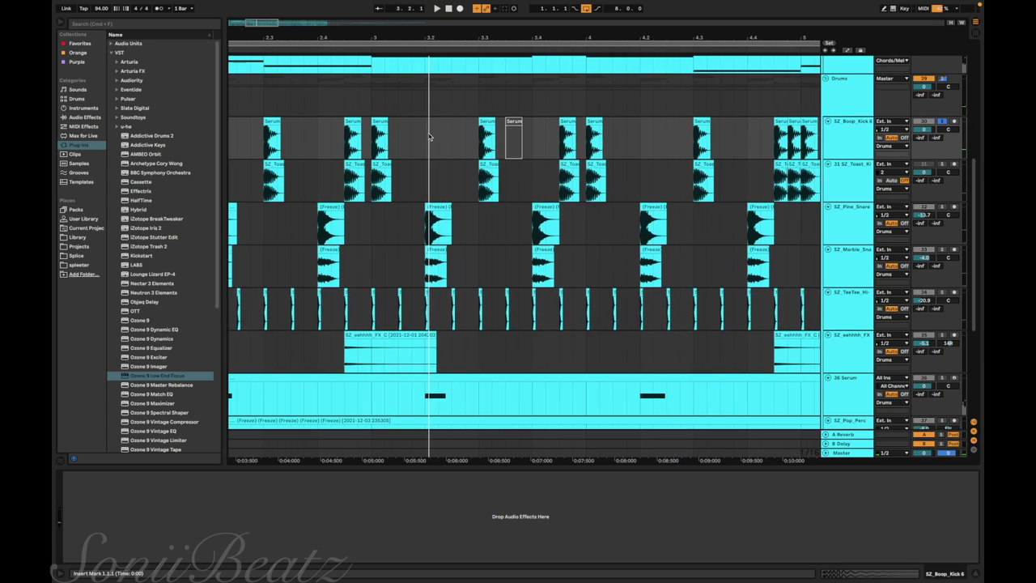
pyautogui.moveTo(430, 136); pyautogui.dragTo(551, 177)
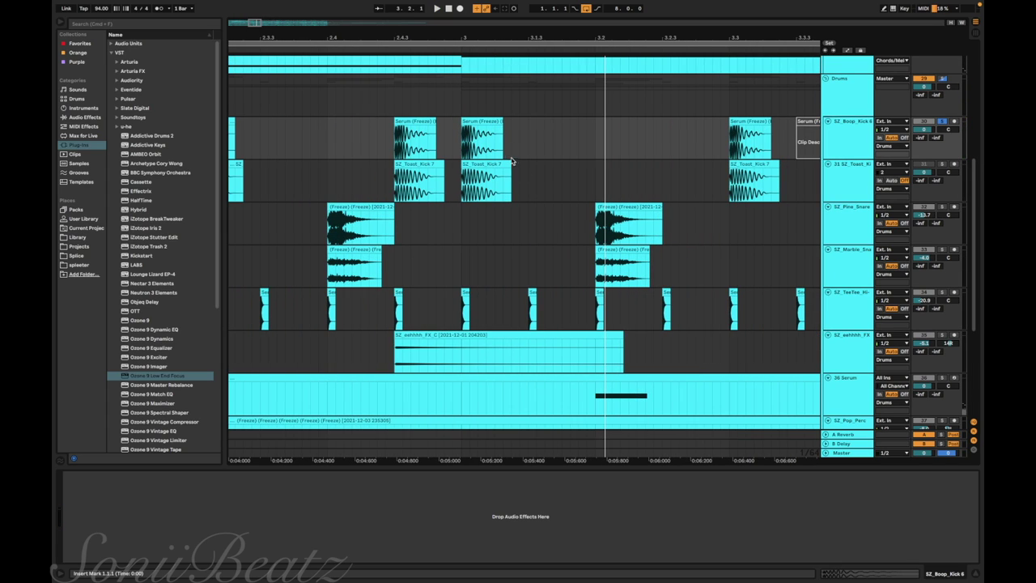
pyautogui.scroll(5, 468, 147)
pyautogui.click(421, 148)
pyautogui.press('space')
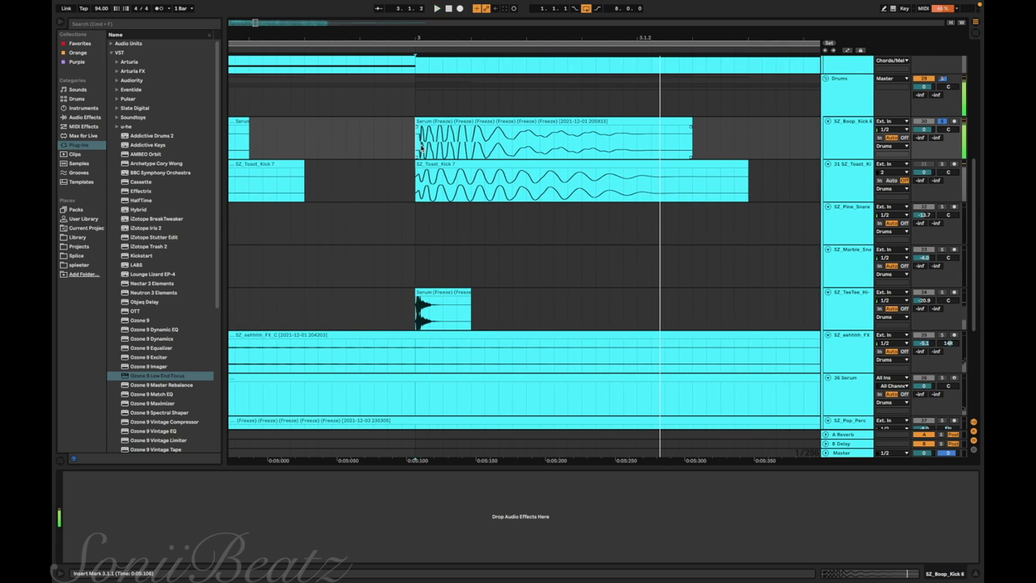
# Replay the kick clip at 3.1.1 on SZ_Boop_Kick 6 and select the opening part of its waveform.
pyautogui.press('space')
pyautogui.press('space')
pyautogui.press('space')
pyautogui.moveTo(443, 142); pyautogui.dragTo(419, 139)
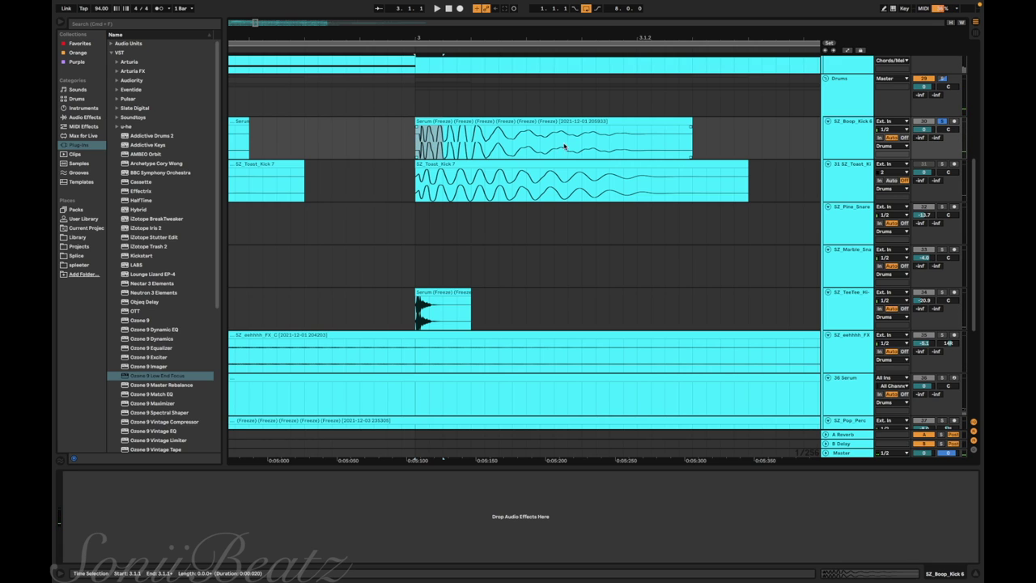
# Solo the SZ_Toast_Kick 7 track and play it from 1.1.1 for about two bars.
pyautogui.press('-')
pyautogui.press('-')
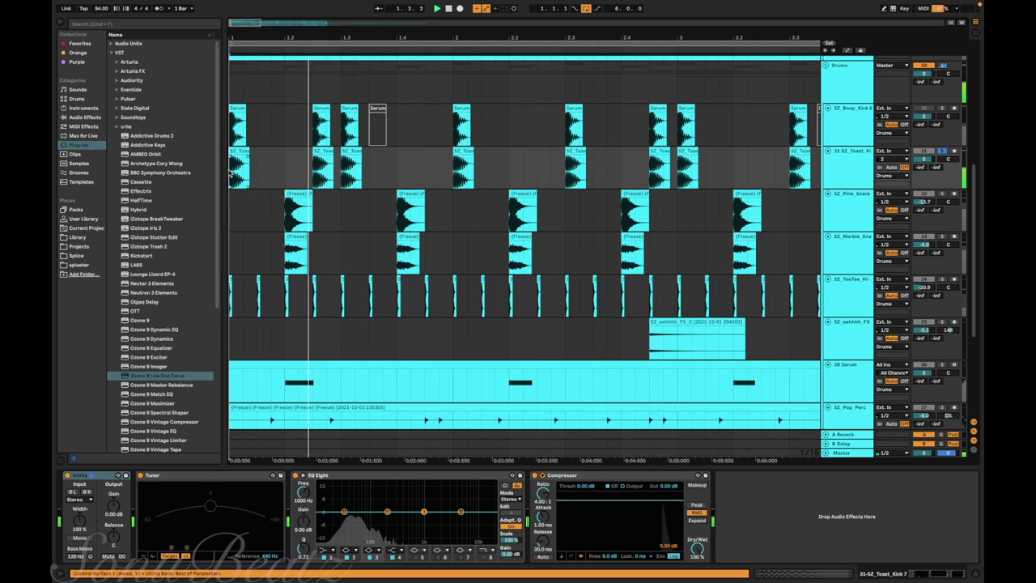
pyautogui.hscroll(3, 230, 172)
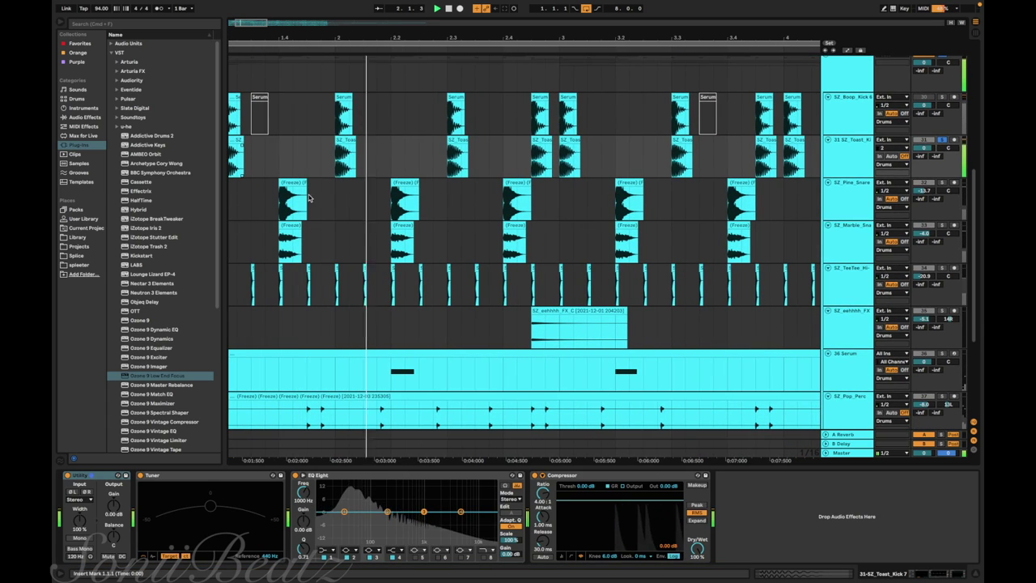
pyautogui.press('space')
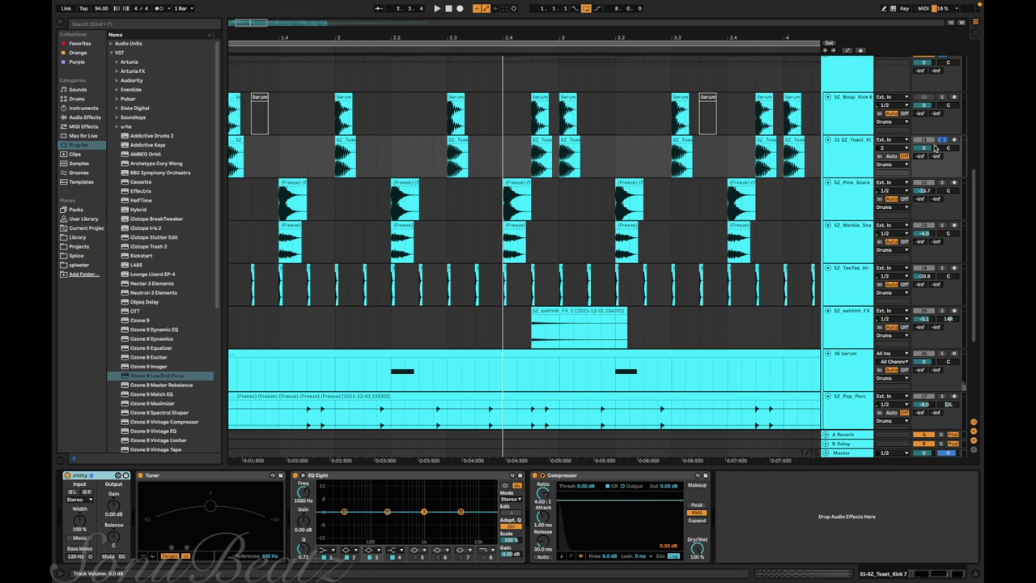
# Audition the SZ_Pine_Snare and SZ_Marble_Snare tracks soloed in turn, starting near beat 1.2, and play both snares together.
pyautogui.click(533, 164)
pyautogui.hscroll(-5, 531, 164)
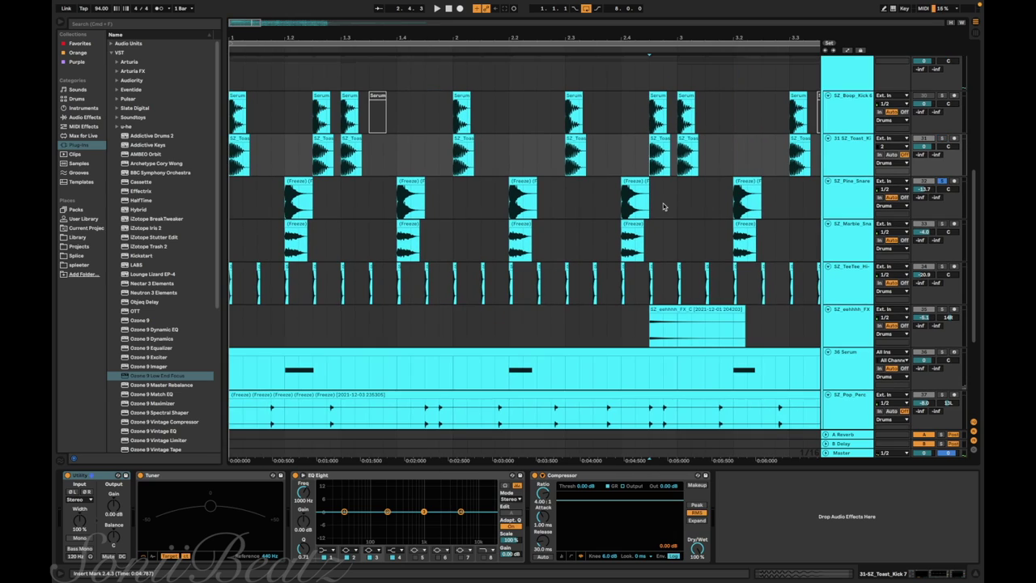
pyautogui.click(278, 213)
pyautogui.press('space')
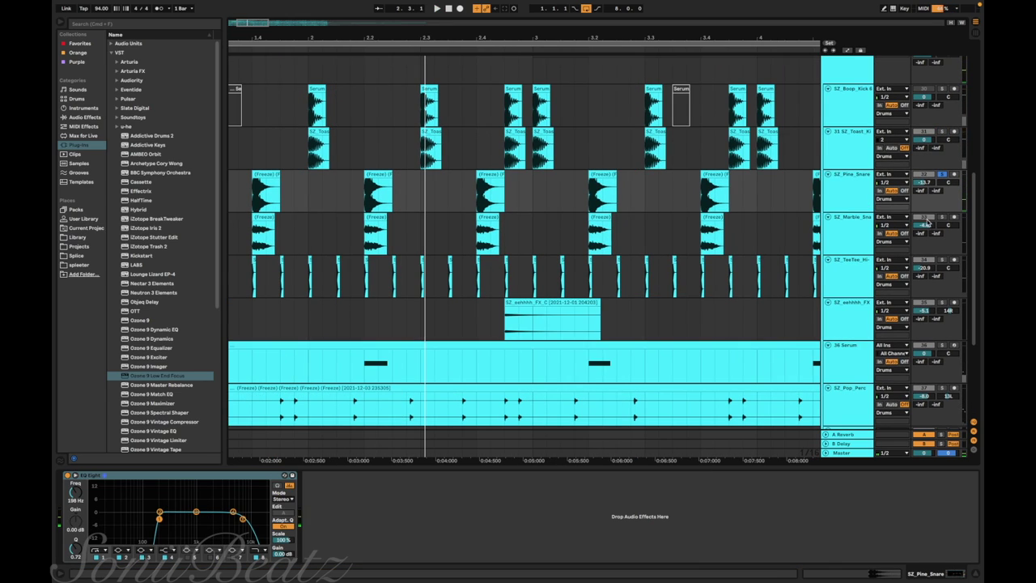
pyautogui.click(939, 221)
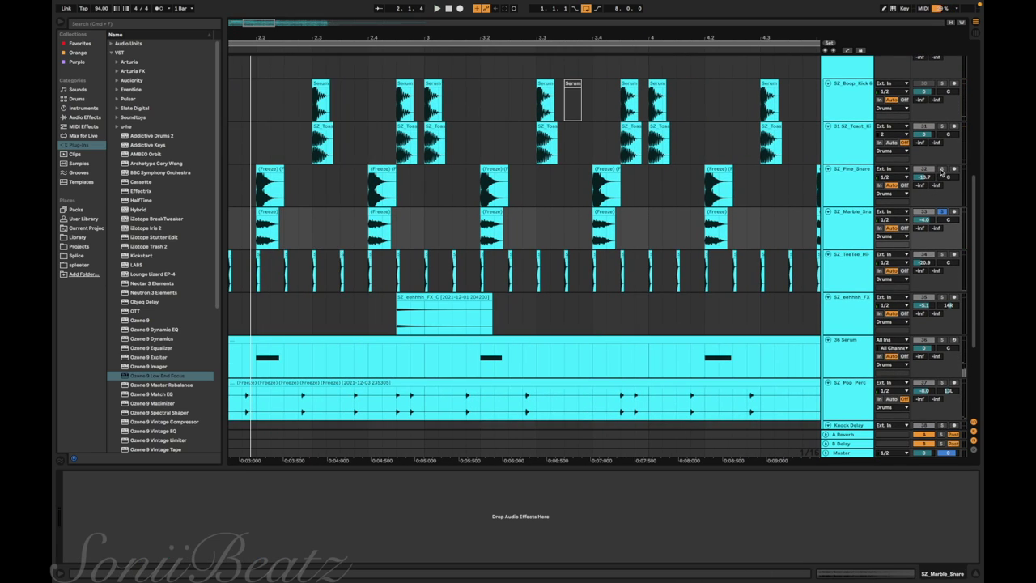
pyautogui.press('space')
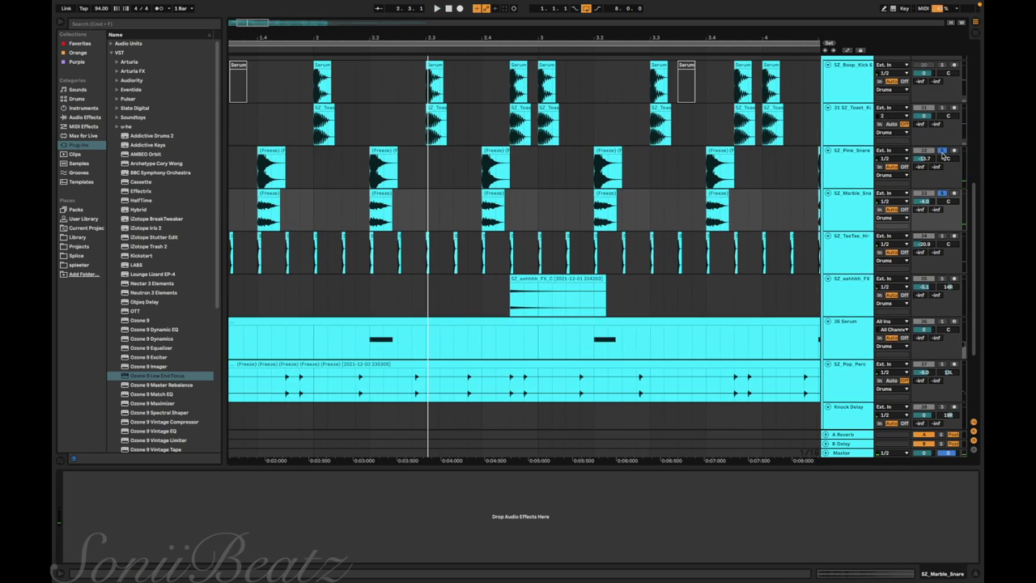
# Solo the TeeTee hi-hat track and play it from the start, and audition the SZ_eehhhh_FX clip at 2.4.3 in solo.
pyautogui.click(907, 238)
pyautogui.press('Home')
pyautogui.press('space')
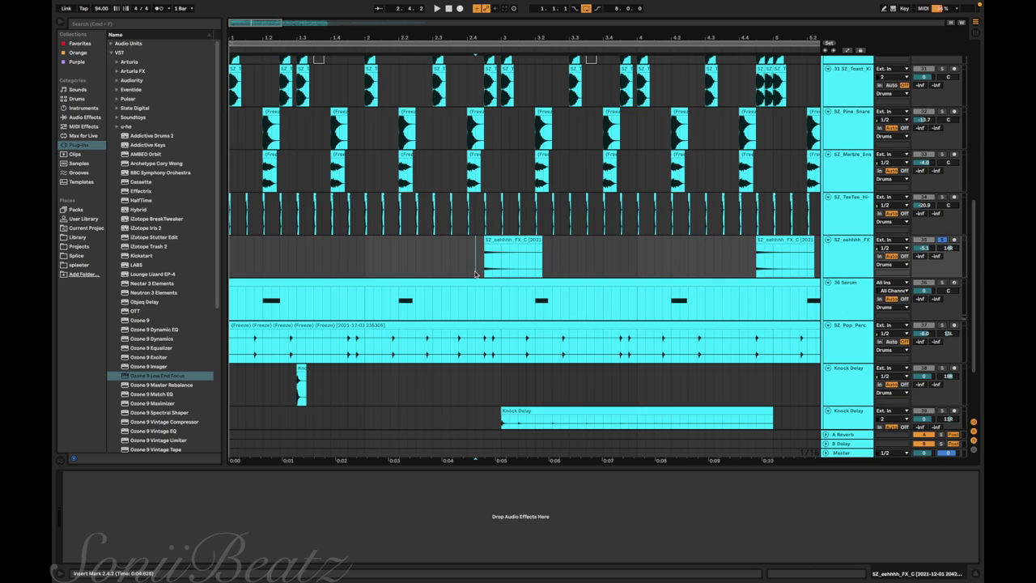
pyautogui.press('space')
pyautogui.scroll(-1, 544, 219)
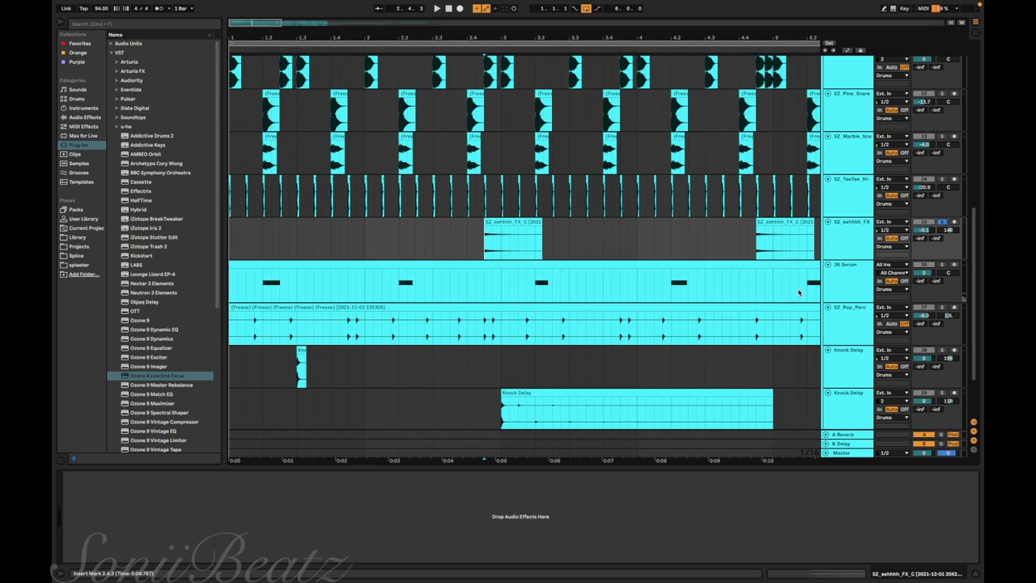
# Solo the 36 Serum track in the Drums group and play its note at 1.2.1.
pyautogui.click(265, 297)
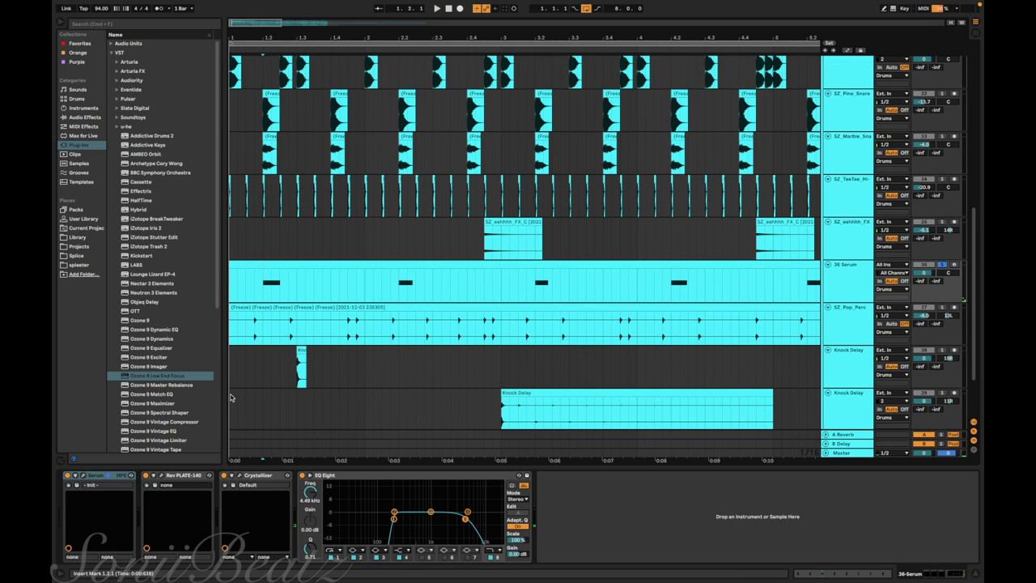
pyautogui.press('space')
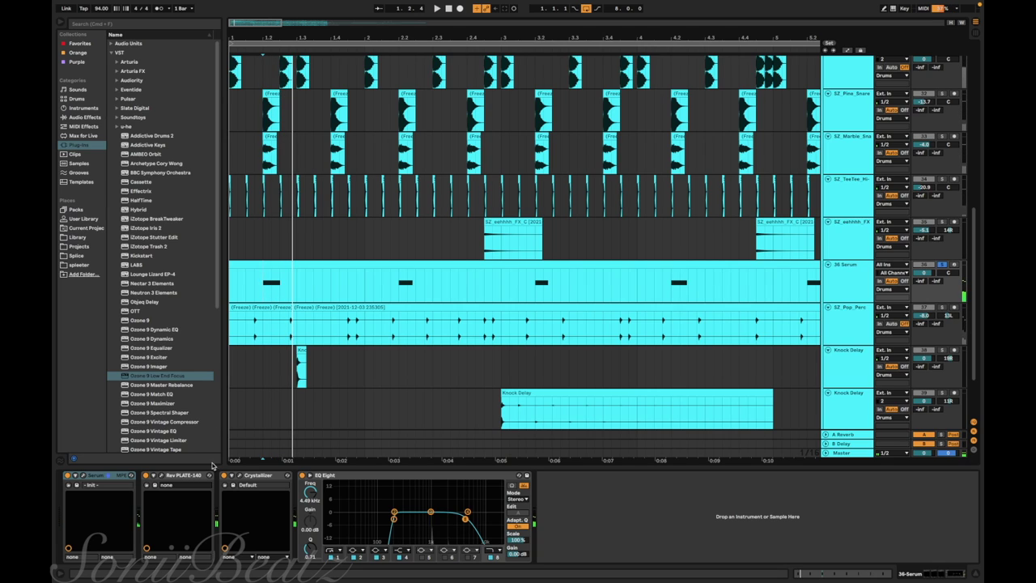
pyautogui.scroll(6, 336, 255)
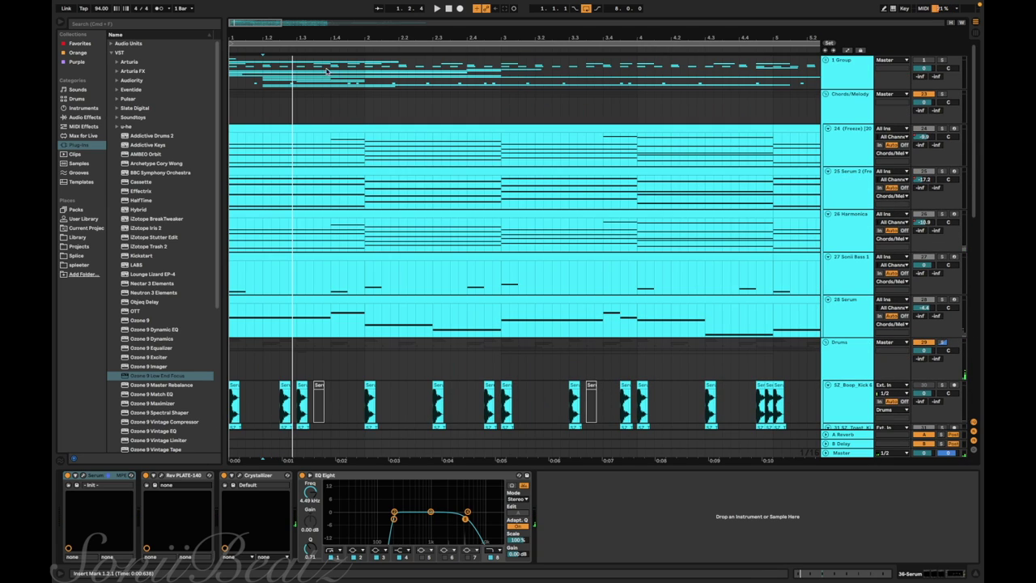
pyautogui.scroll(-6, 353, 95)
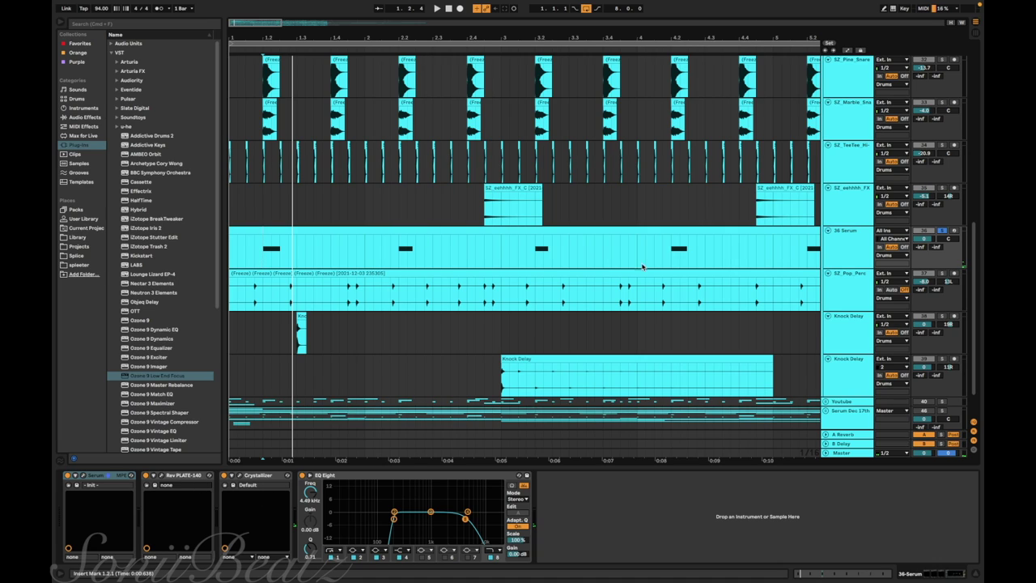
# Solo and play SZ_Pop_Perc, and audition the short clip of the first Knock Delay track from 1.2.4 in solo.
pyautogui.click(941, 274)
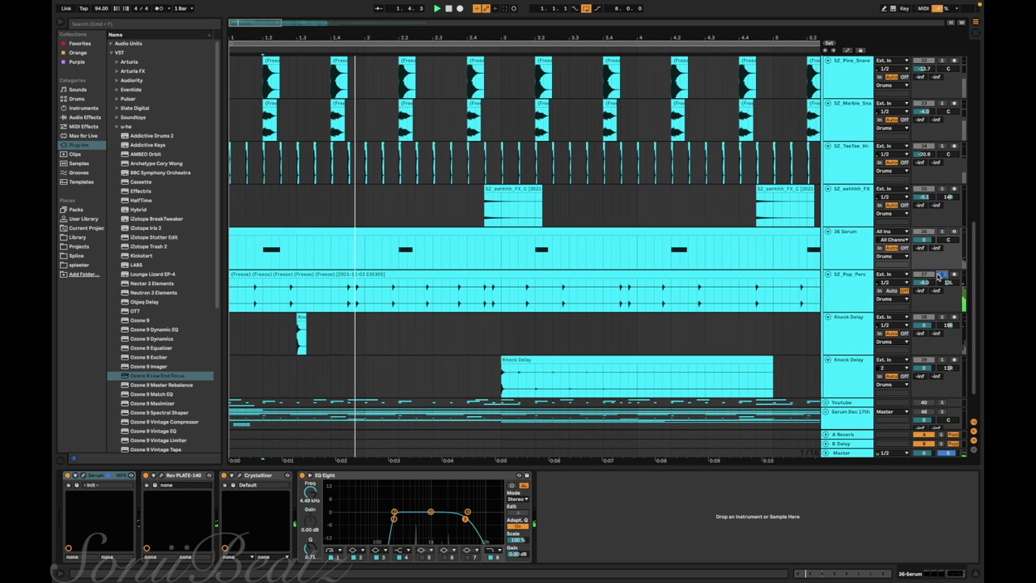
pyautogui.click(942, 316)
pyautogui.scroll(-1, 311, 310)
pyautogui.click(295, 303)
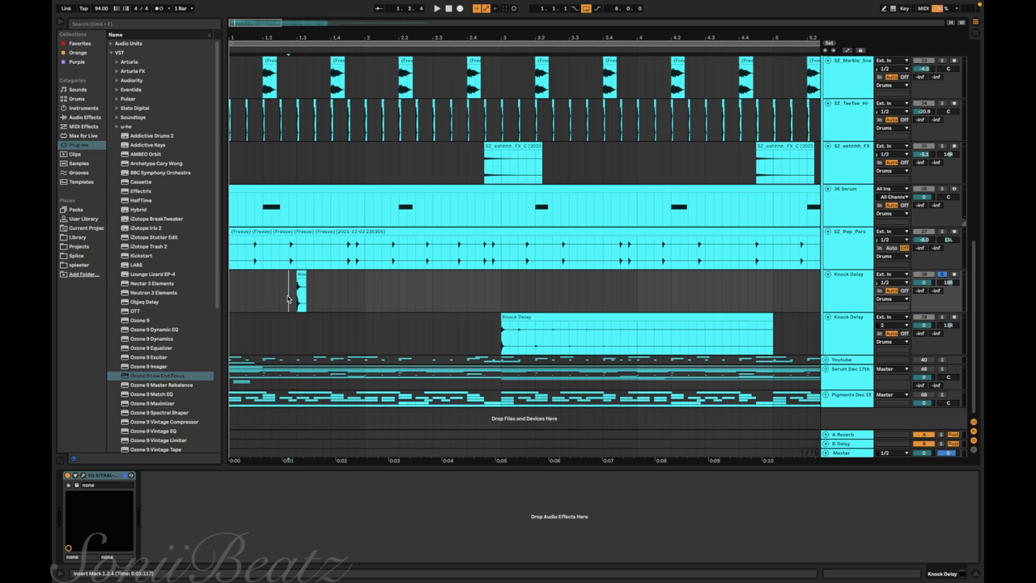
pyautogui.scroll(3, 280, 280)
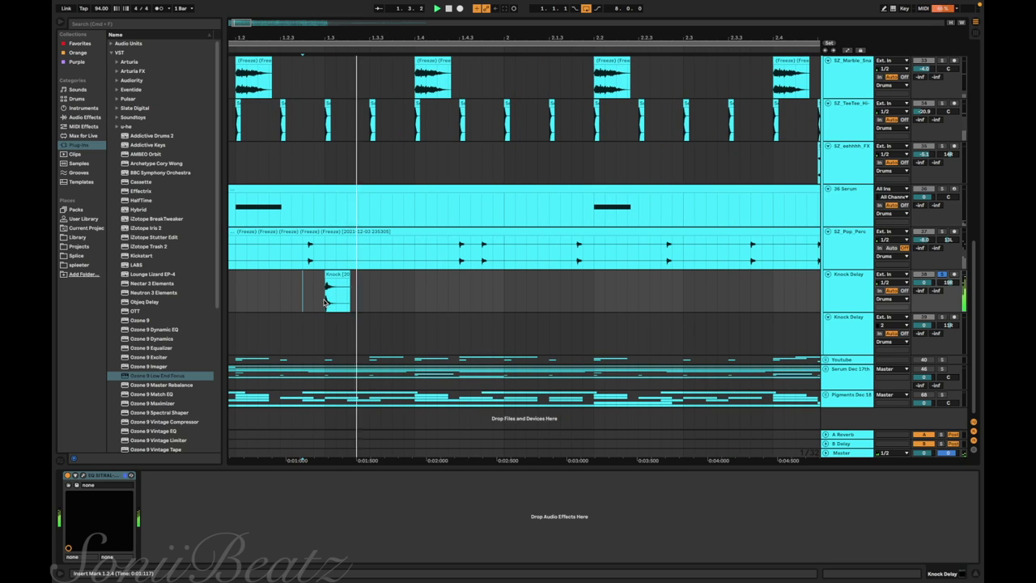
pyautogui.scroll(-3, 372, 317)
# Solo the second Knock Delay track, play it from 2.4.3 and look over its clips up to bar 9.
pyautogui.click(420, 333)
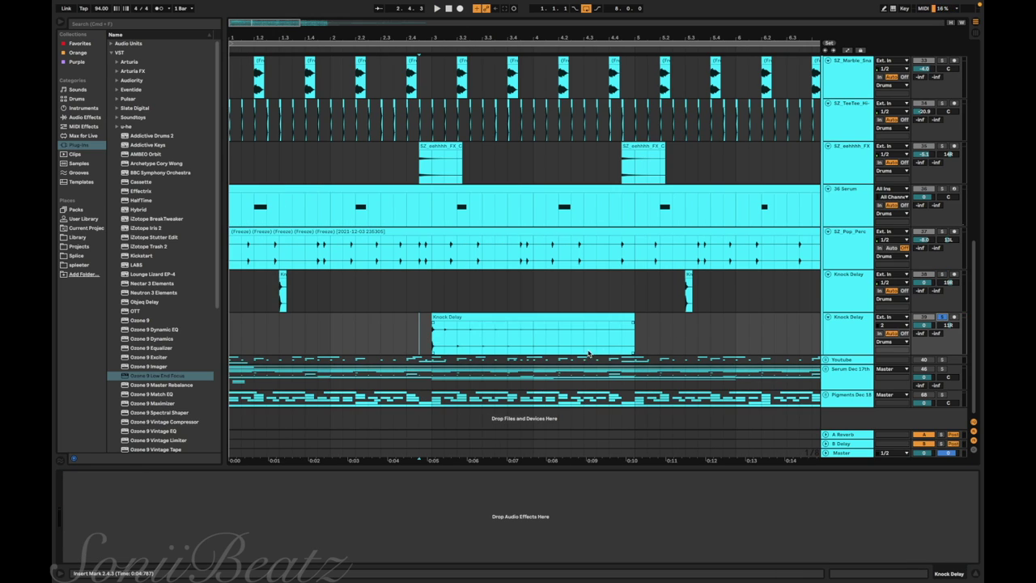
pyautogui.press('space')
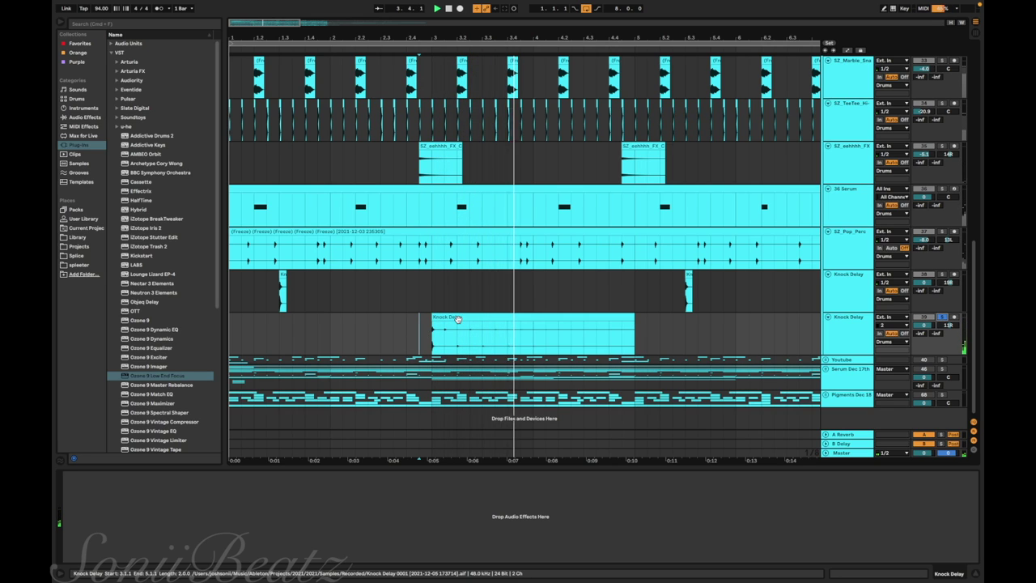
pyautogui.press('space')
pyautogui.hscroll(4, 458, 319)
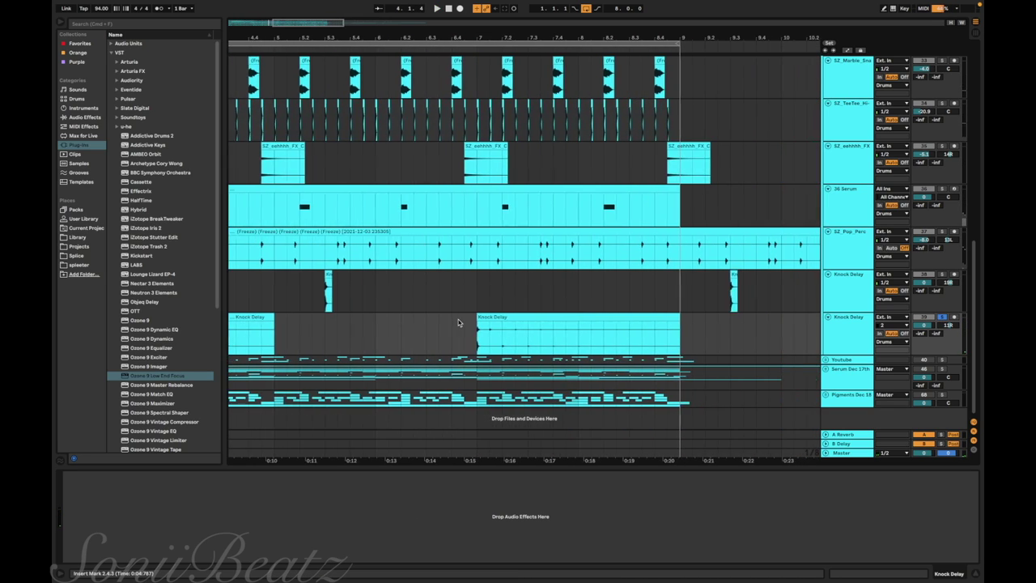
pyautogui.hscroll(-4, 458, 319)
# Fold and deactivate the Drums group, and unfold the Youtube group to show its tracks.
pyautogui.scroll(6, 829, 269)
pyautogui.click(826, 264)
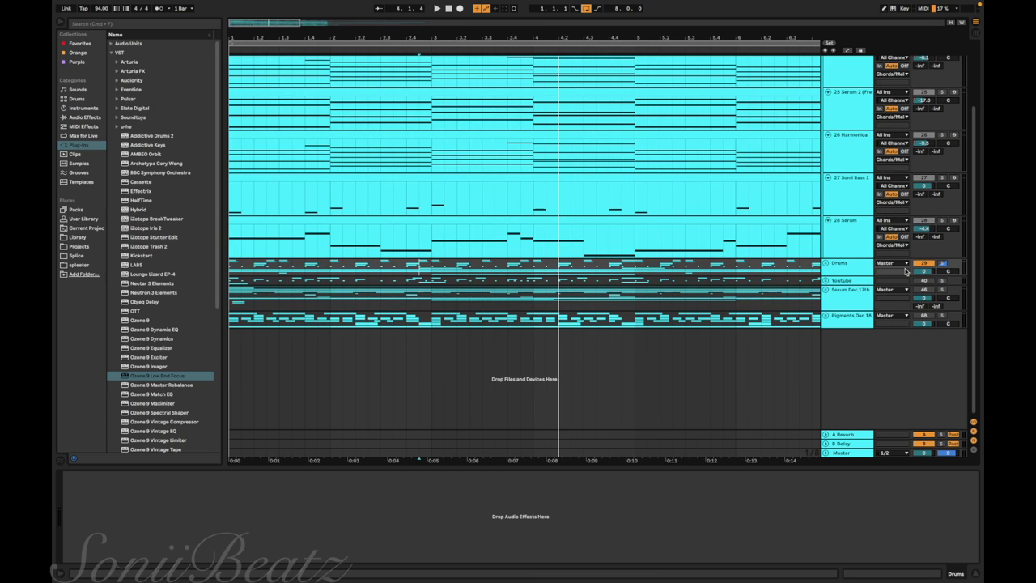
pyautogui.click(826, 280)
pyautogui.scroll(-3, 860, 326)
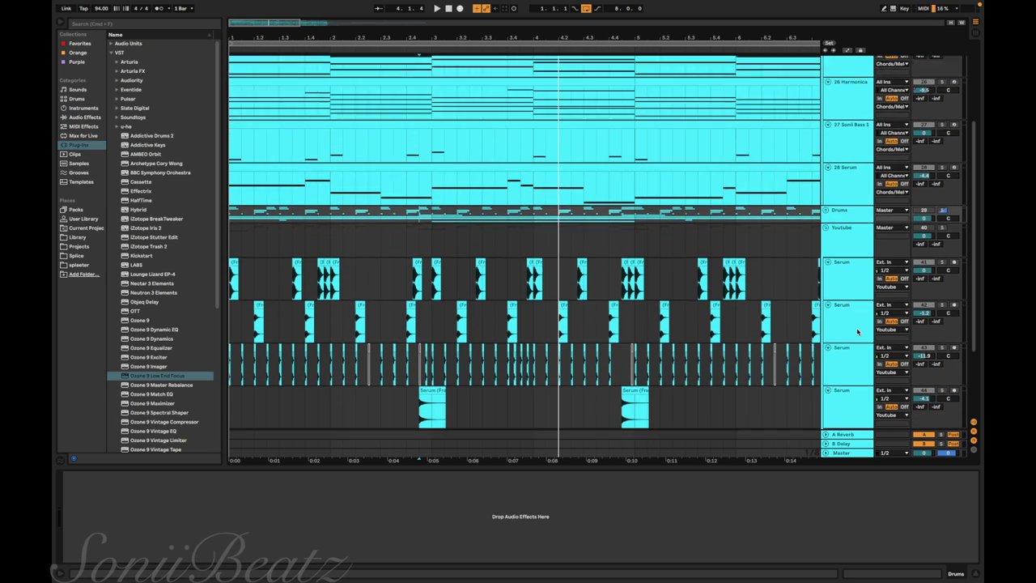
# Set the playback start to 1.1.1 on the first Serum track of the Youtube group and look over the group's drum clips.
pyautogui.scroll(3, 489, 270)
pyautogui.hscroll(-5, 489, 270)
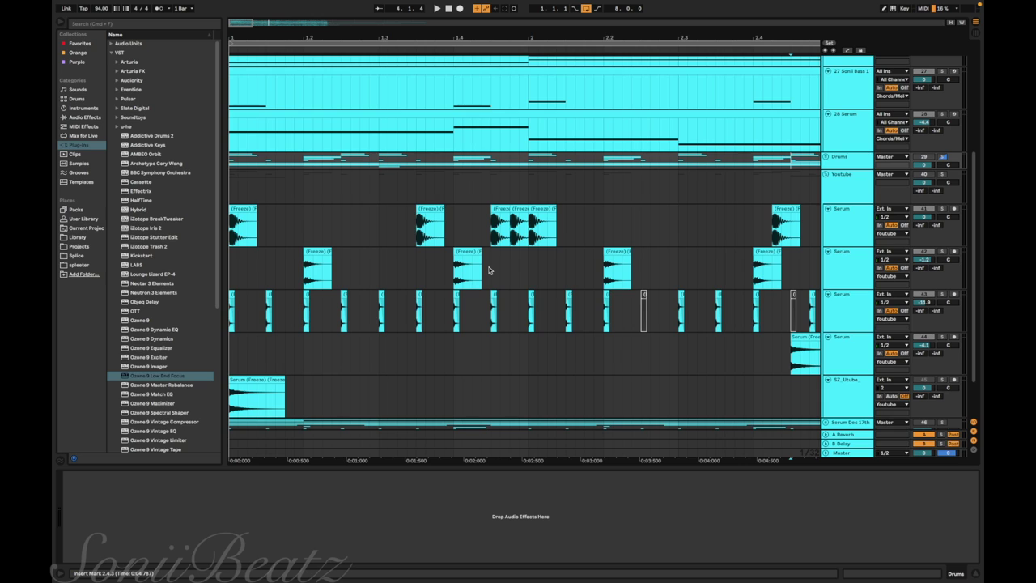
pyautogui.click(232, 234)
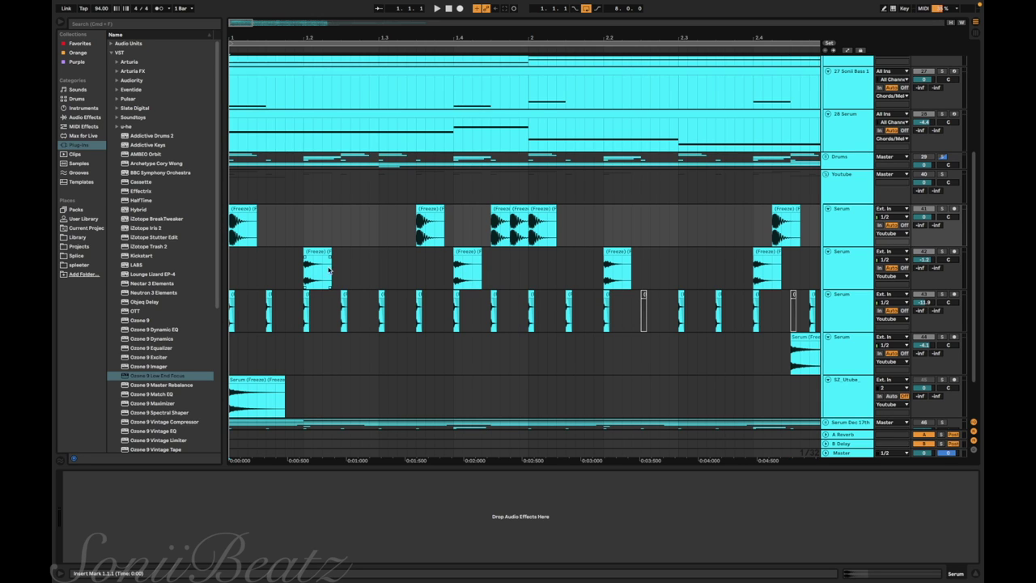
pyautogui.scroll(-2, 288, 316)
pyautogui.hscroll(5, 287, 315)
pyautogui.hscroll(-5, 280, 268)
pyautogui.scroll(2, 280, 268)
pyautogui.scroll(-3, 280, 268)
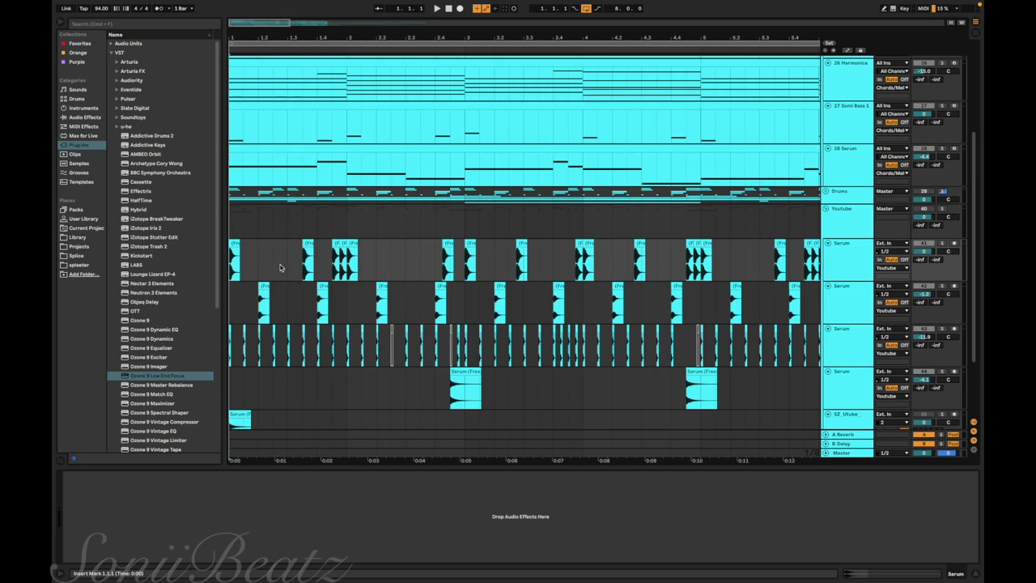
# Activate and solo the Youtube group and play it from 1.1.1 into bar 6.
pyautogui.scroll(6, 410, 144)
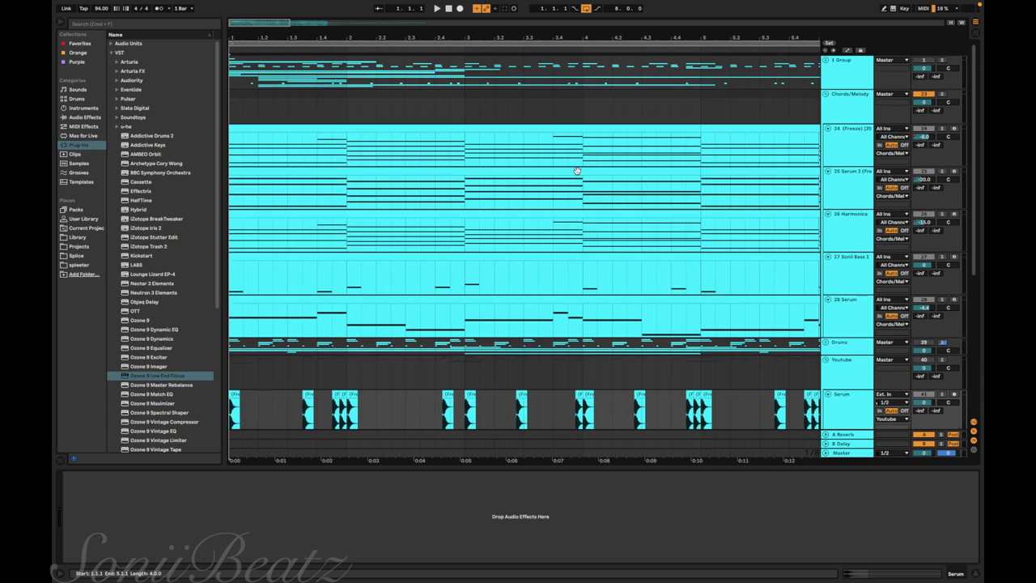
pyautogui.scroll(-5, 577, 171)
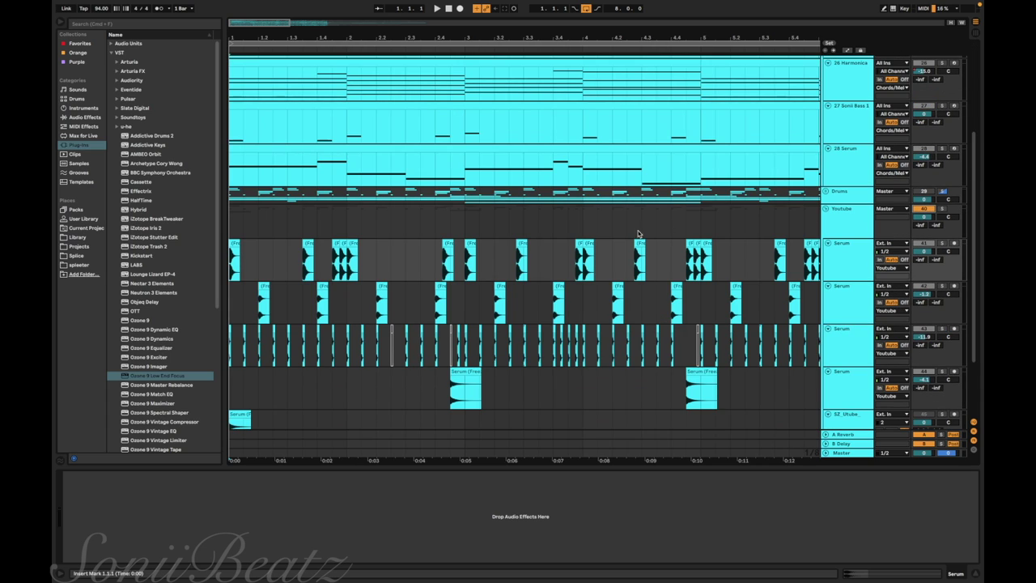
pyautogui.scroll(2, 637, 234)
pyautogui.press('space')
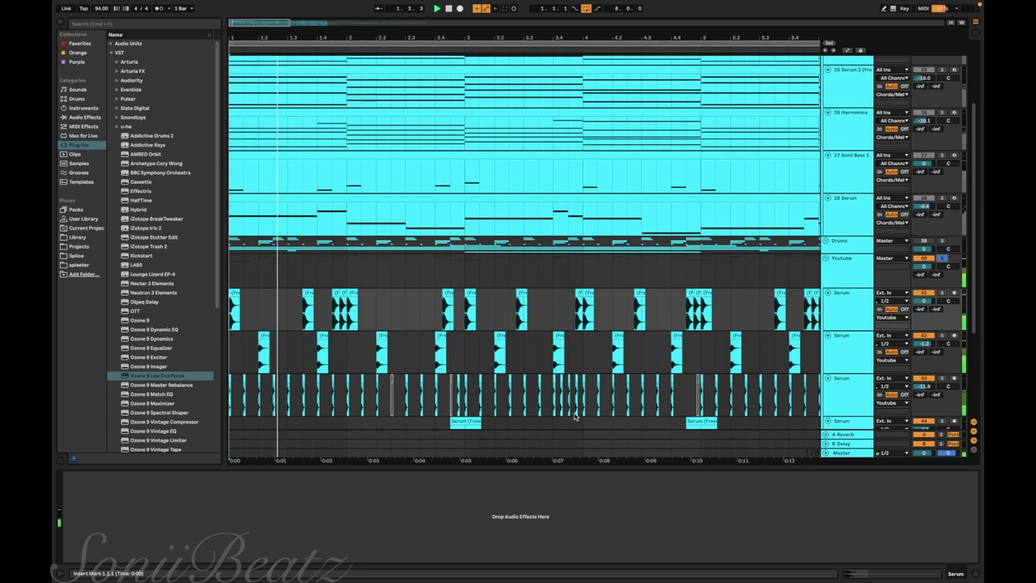
pyautogui.scroll(-3, 518, 409)
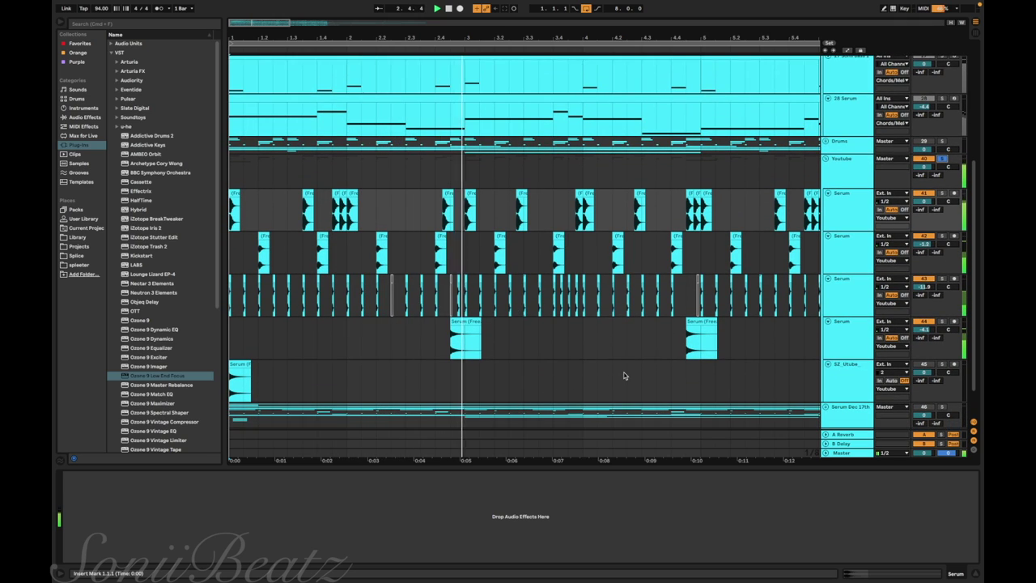
pyautogui.hscroll(4, 624, 376)
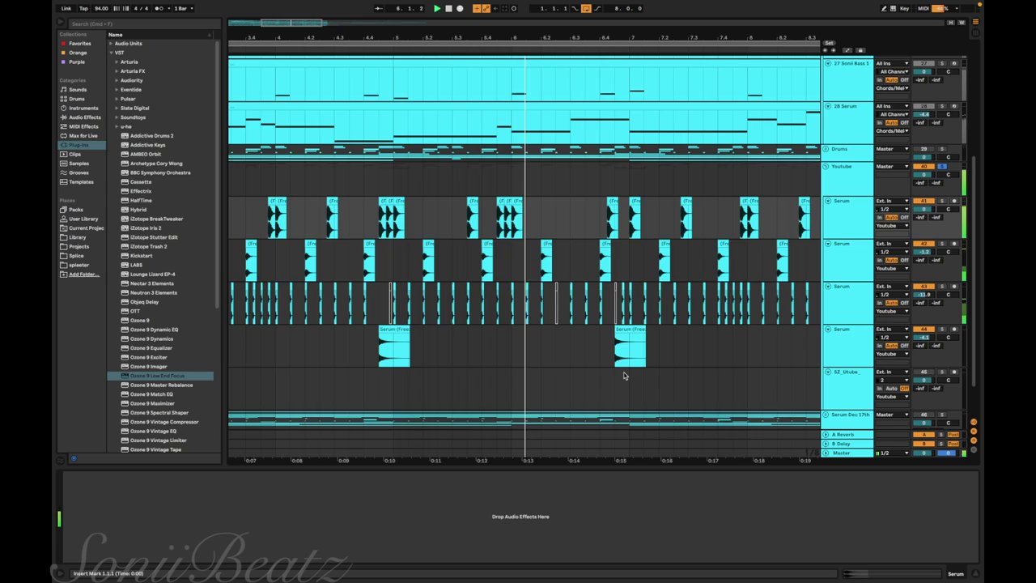
pyautogui.press('space')
# Select the clip at 2.4.2 on the Youtube group's first Serum track and examine the group's drum pattern up to bar 8.
pyautogui.hscroll(-5, 367, 215)
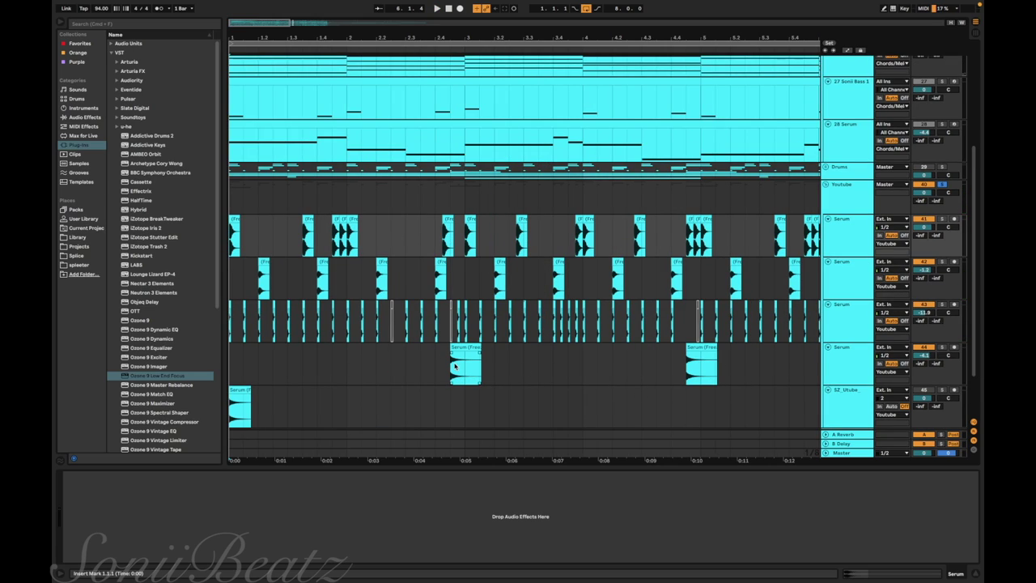
pyautogui.click(445, 219)
pyautogui.press('+')
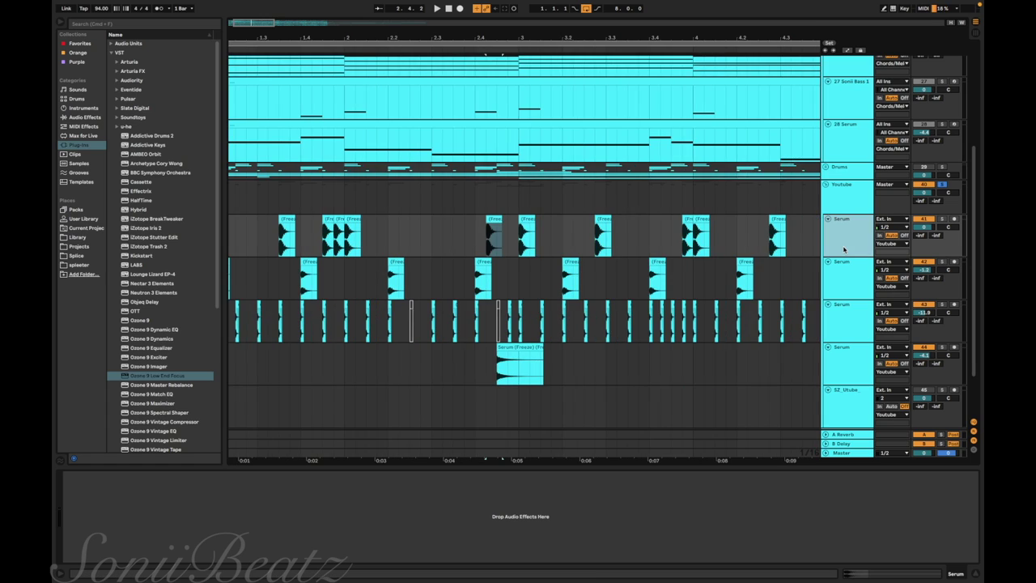
pyautogui.hscroll(6, 532, 246)
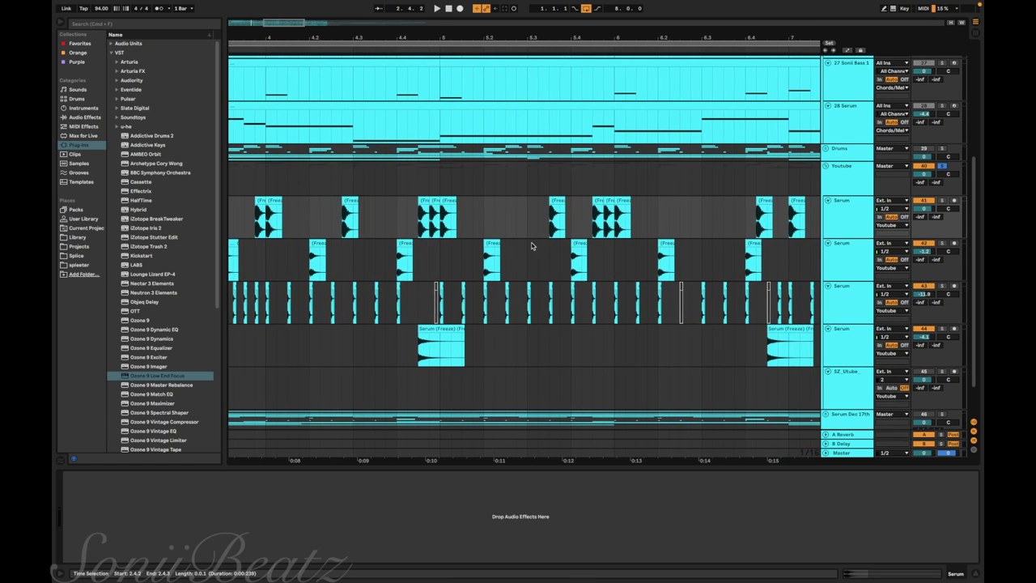
pyautogui.scroll(-3, 533, 256)
pyautogui.hscroll(-2, 534, 257)
pyautogui.hscroll(-5, 533, 258)
pyautogui.scroll(-2, 518, 247)
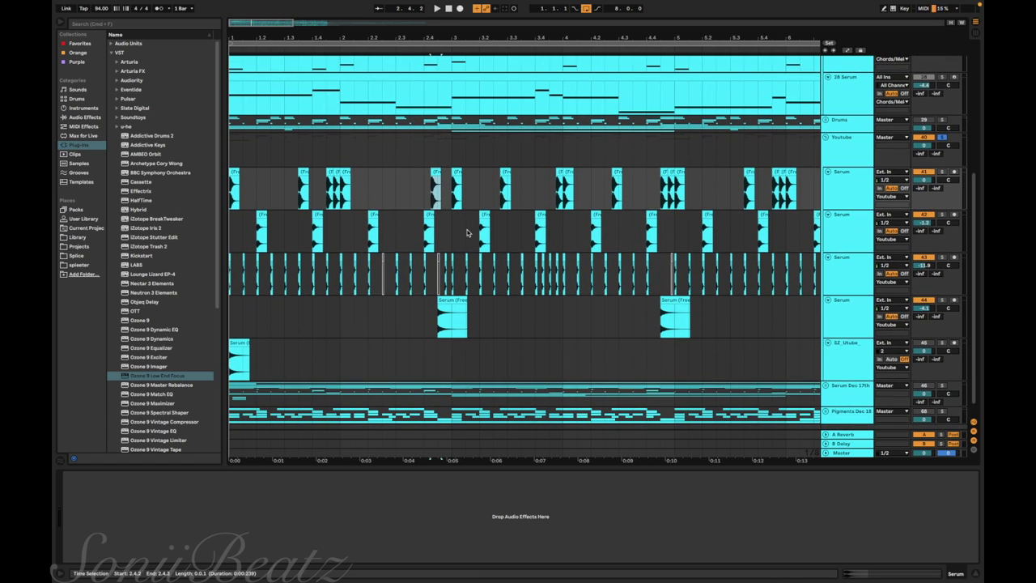
pyautogui.hscroll(10, 463, 237)
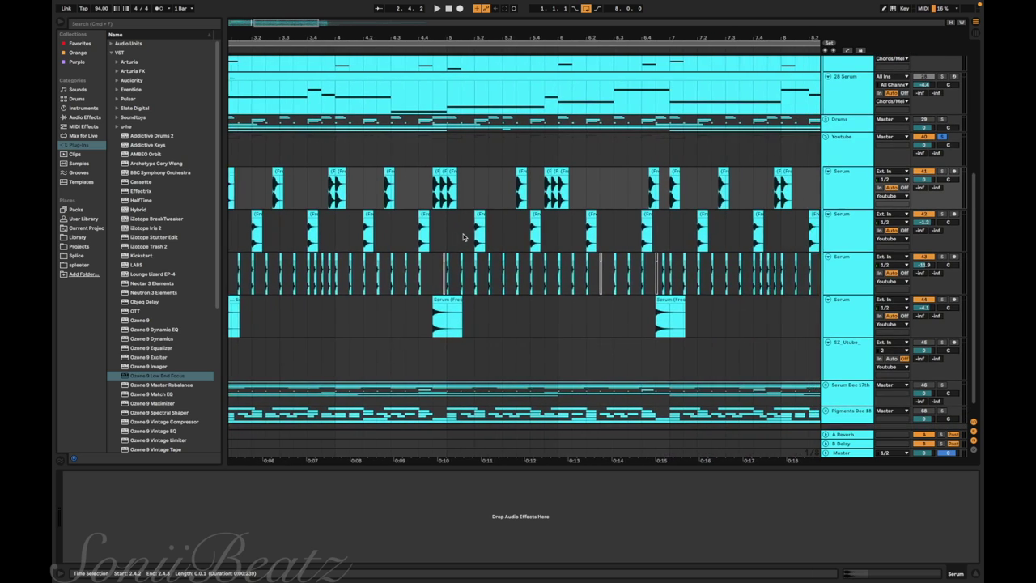
# Unsolo the Youtube group and play the beat together with the Chords/Melody group from 1.1.1.
pyautogui.hscroll(-10, 463, 237)
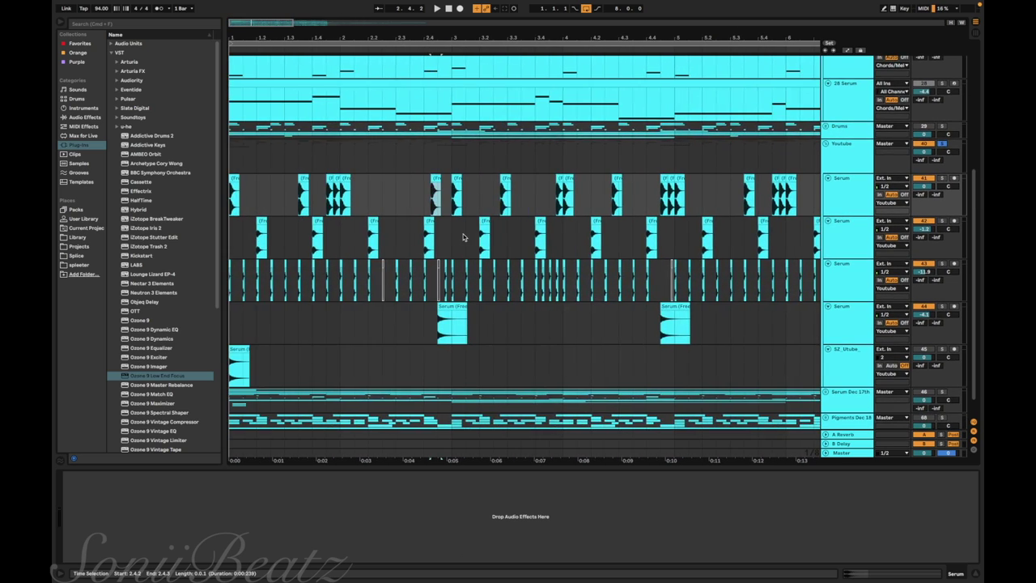
pyautogui.scroll(5, 463, 237)
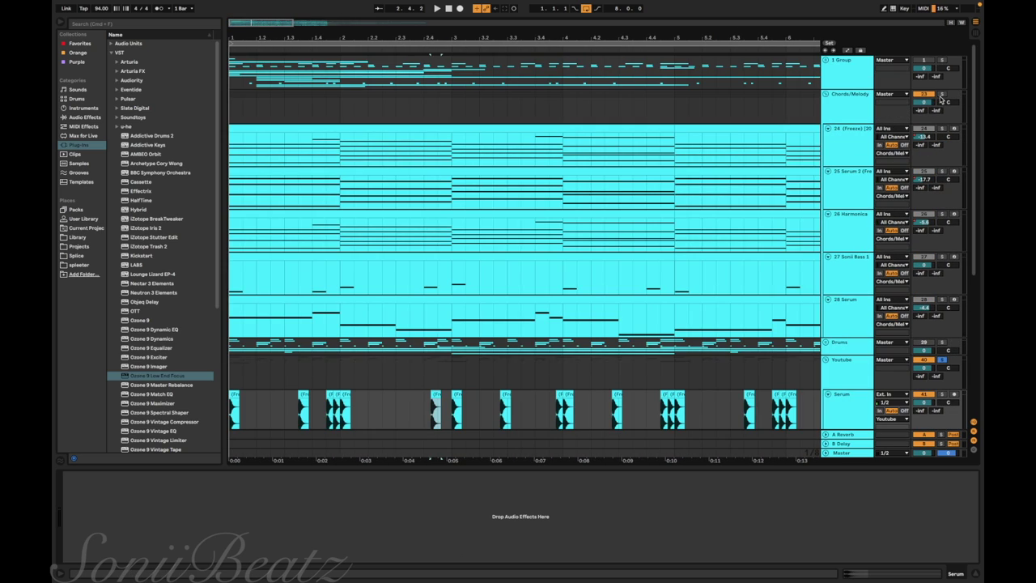
pyautogui.click(942, 359)
pyautogui.click(233, 427)
pyautogui.press('space')
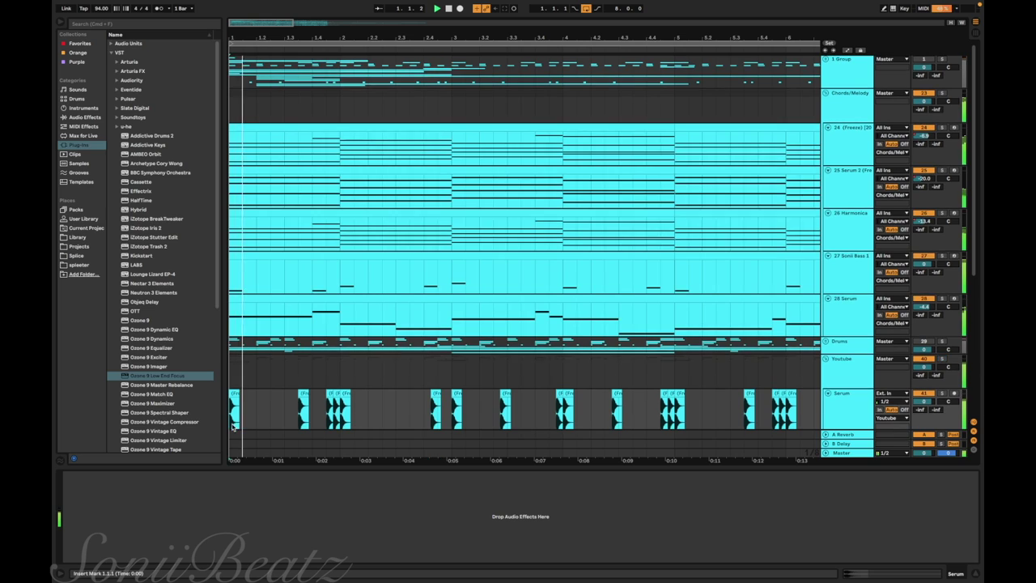
# Follow the playback through bar 8 and examine the Youtube group's drum clips beneath the melody tracks.
pyautogui.scroll(-4, 232, 427)
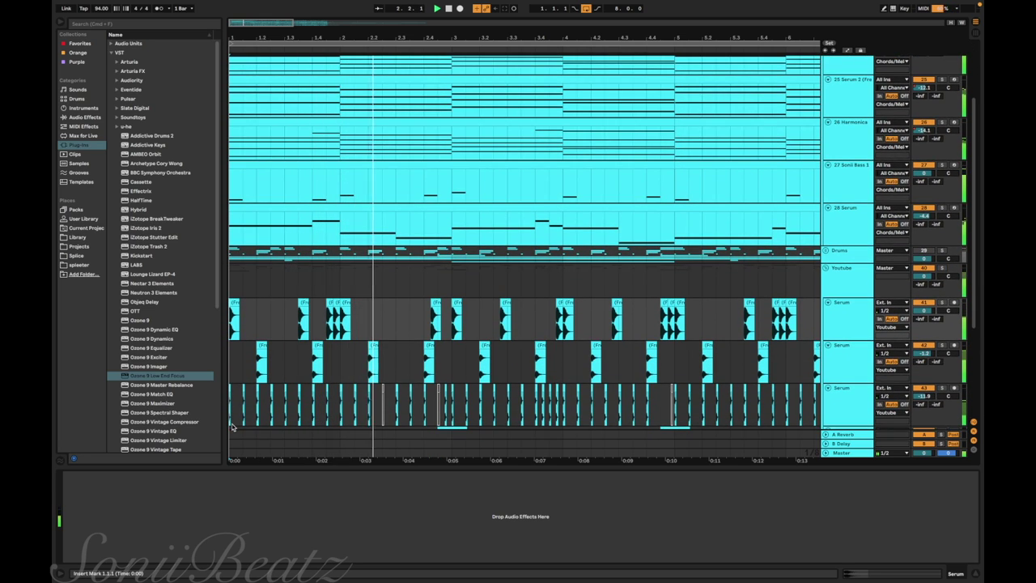
pyautogui.hscroll(3, 364, 426)
pyautogui.scroll(-1, 363, 426)
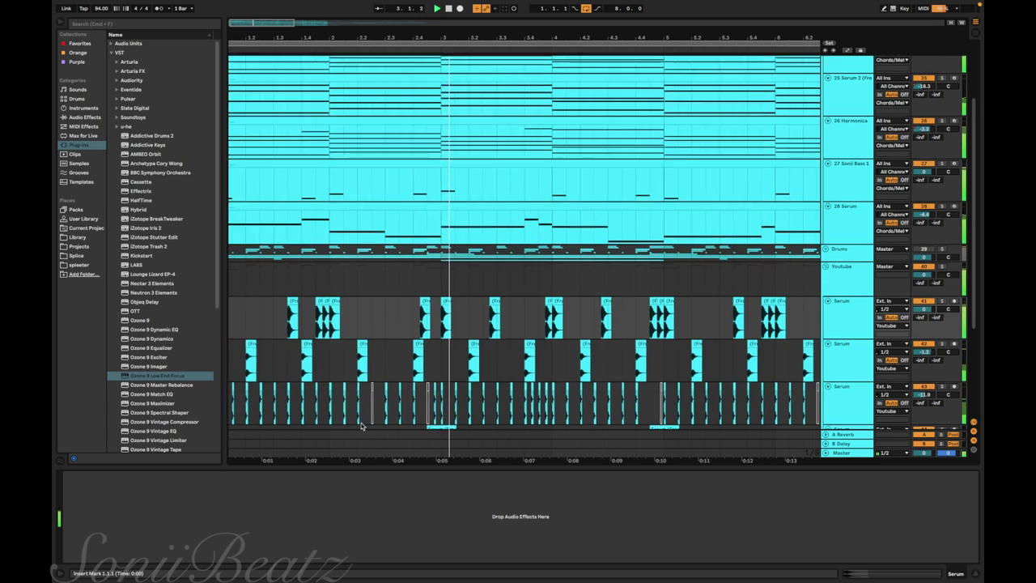
pyautogui.hscroll(8, 363, 424)
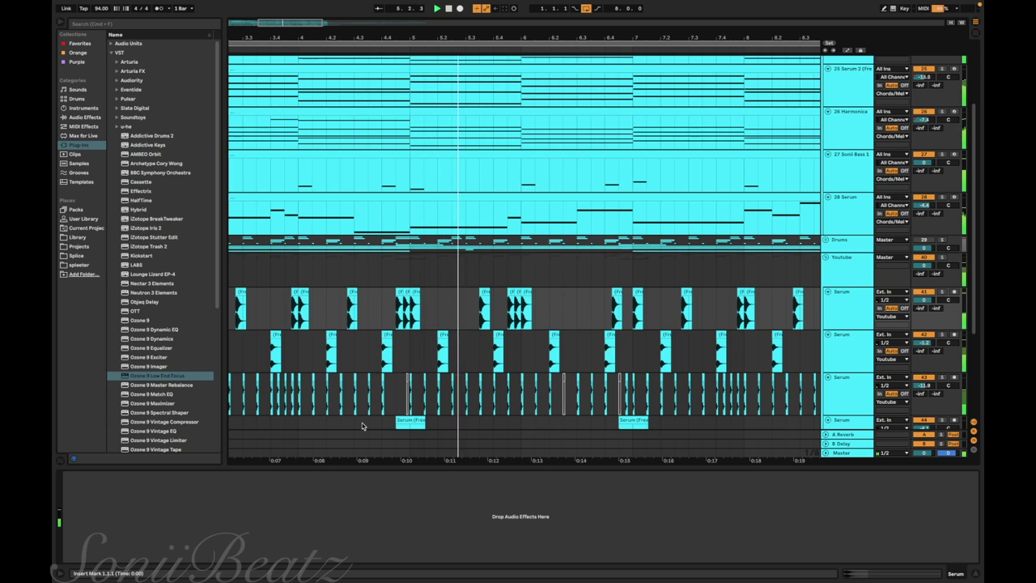
pyautogui.hscroll(3, 363, 427)
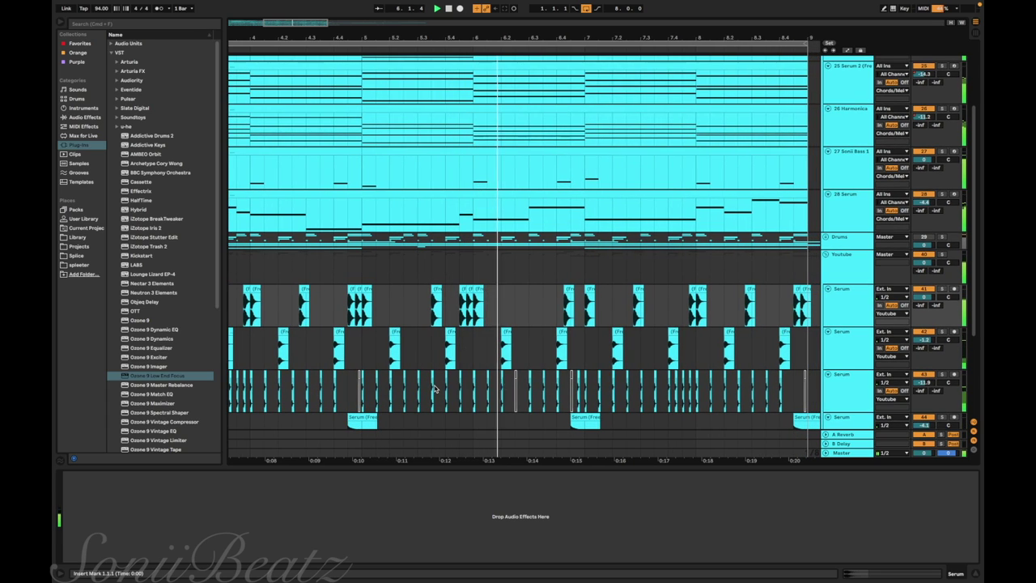
pyautogui.scroll(-3, 438, 402)
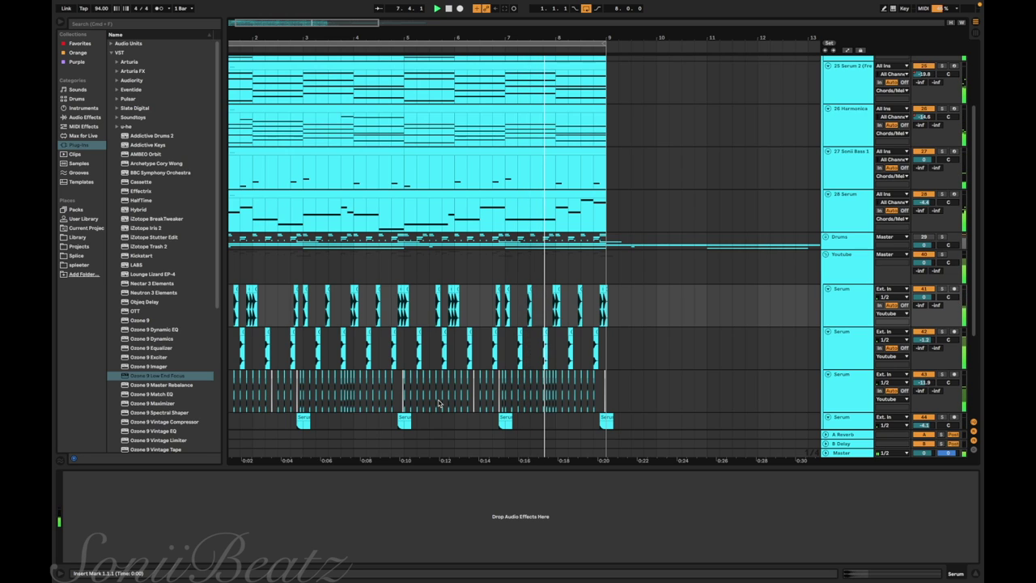
pyautogui.scroll(-3, 437, 403)
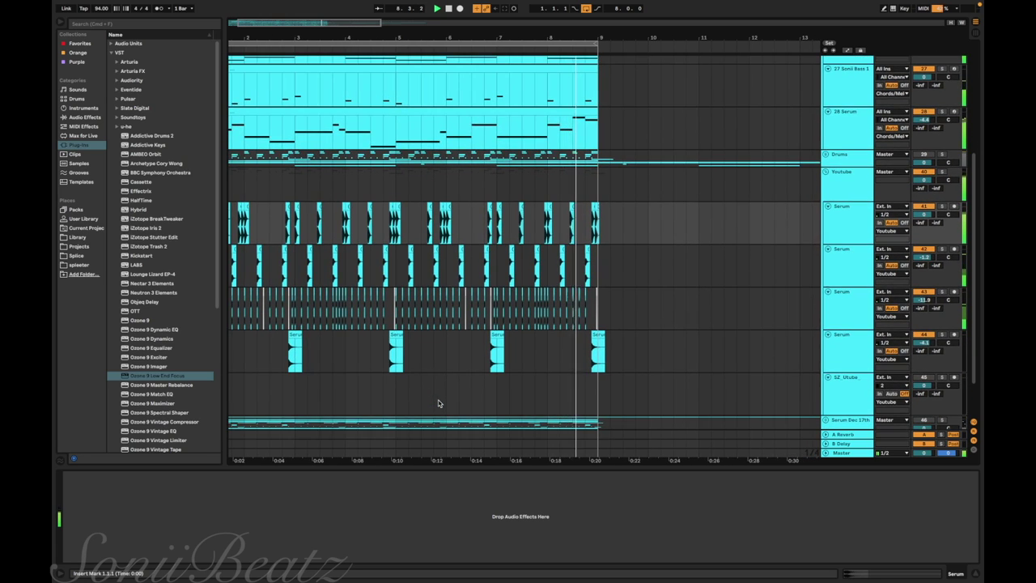
pyautogui.scroll(-1, 438, 402)
pyautogui.scroll(-1, 439, 403)
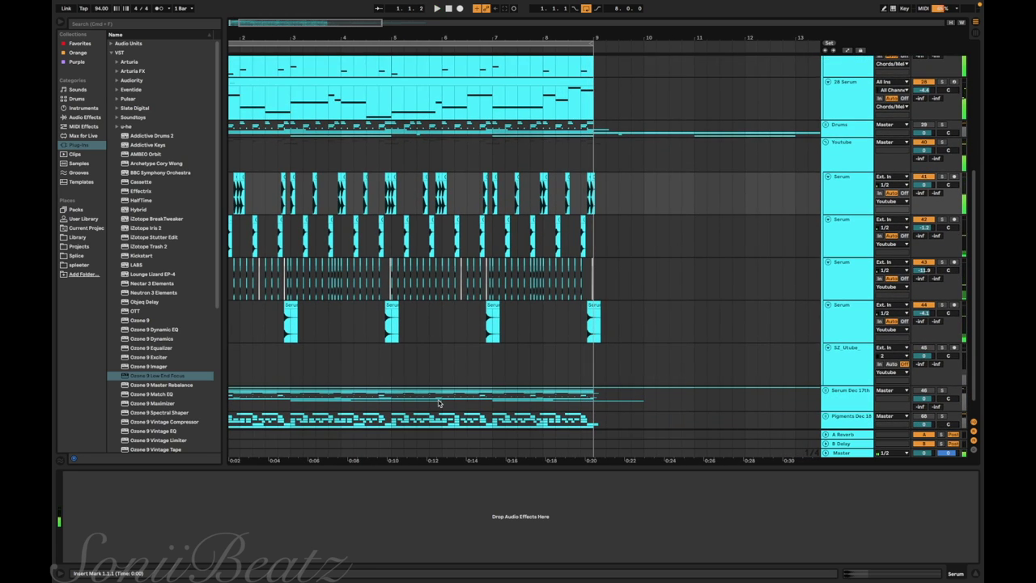
# Fold and deactivate the Youtube group, and unfold the Serum Dec 17th group to look over its tracks.
pyautogui.scroll(2, 439, 403)
pyautogui.click(825, 196)
pyautogui.click(826, 207)
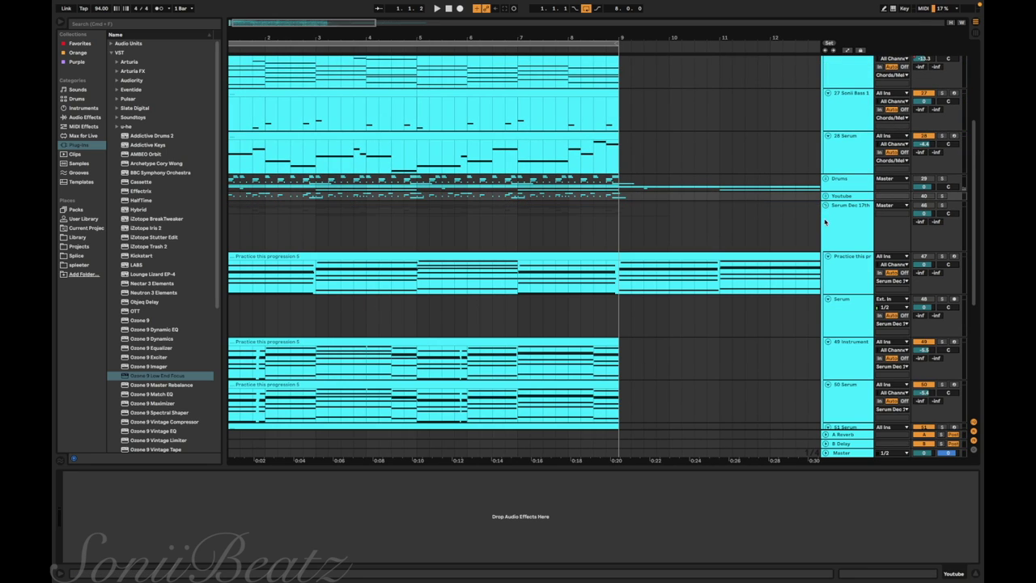
pyautogui.scroll(-3, 538, 370)
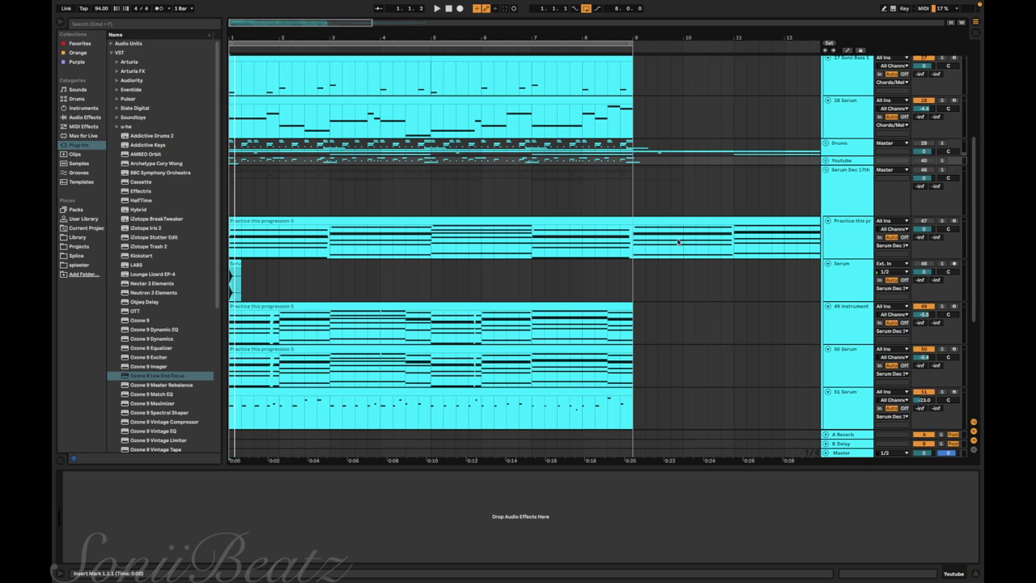
pyautogui.scroll(-3, 726, 246)
pyautogui.scroll(3, 329, 238)
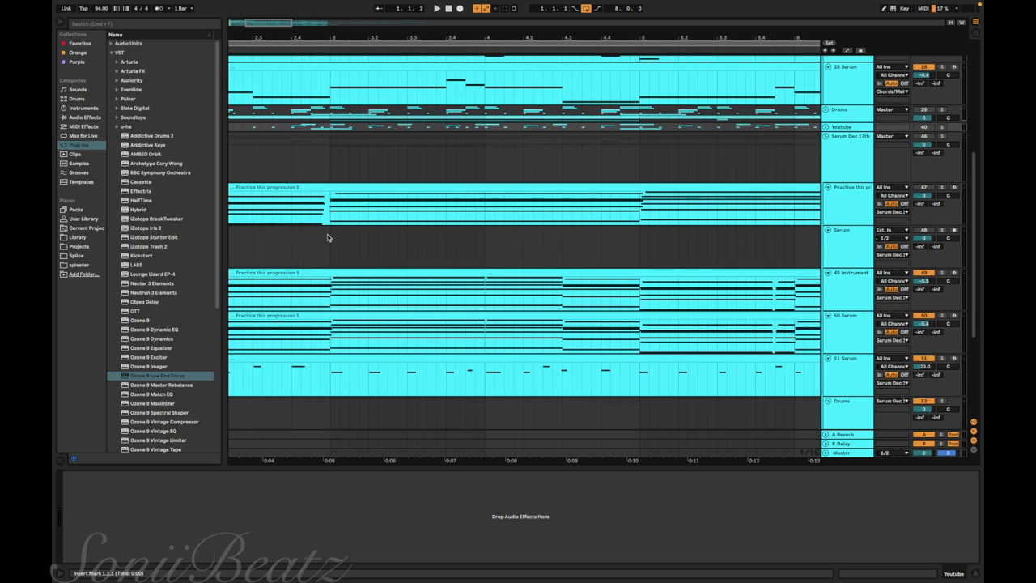
pyautogui.hscroll(-3, 328, 238)
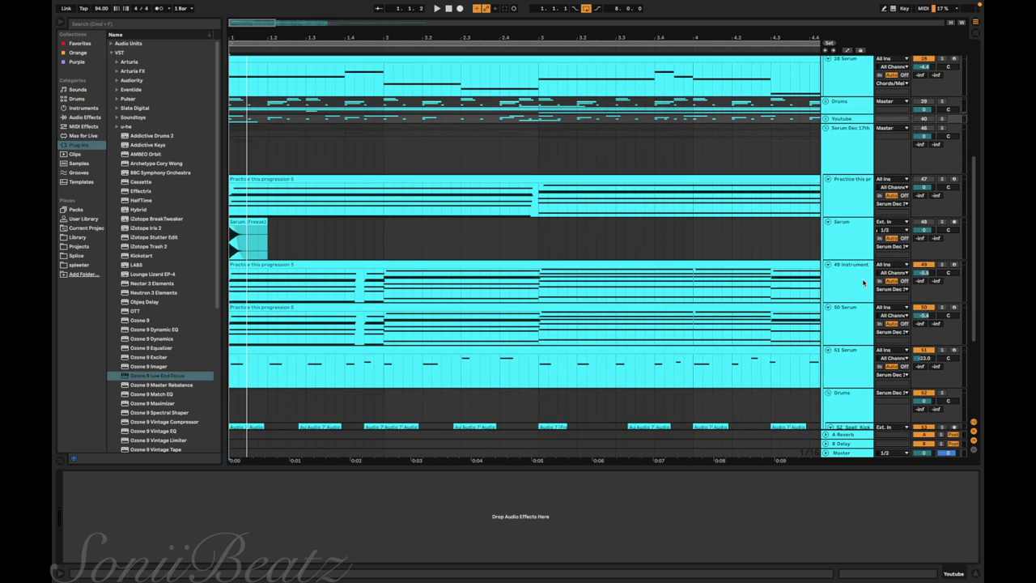
# Switch off Effectrix, Rev PLATE-140 and both EQ SITRAL-295 devices on the 49 Instrument Rack track, and open its Serum synth.
pyautogui.click(860, 283)
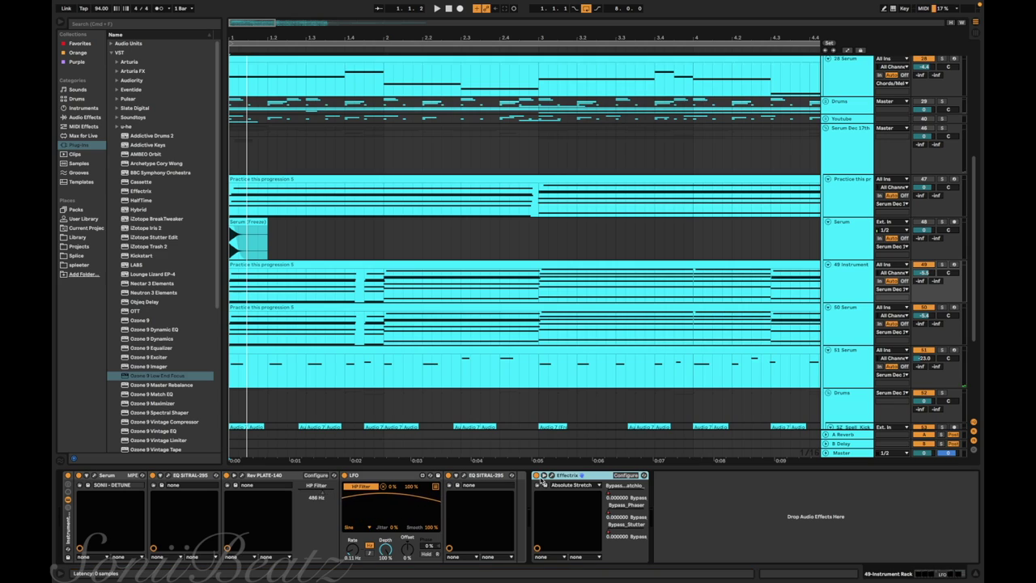
pyautogui.click(449, 476)
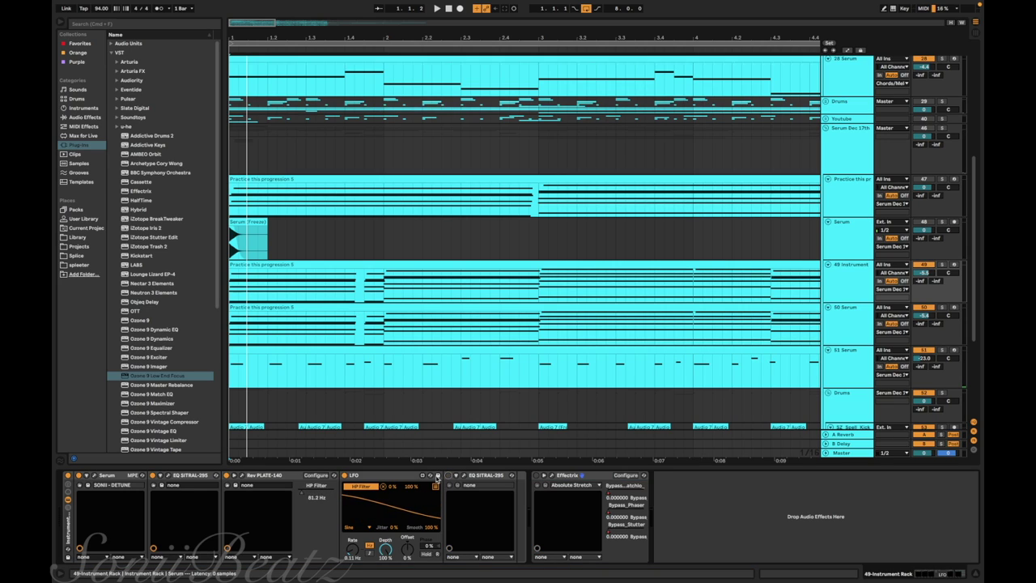
pyautogui.click(227, 475)
pyautogui.click(153, 475)
pyautogui.click(94, 476)
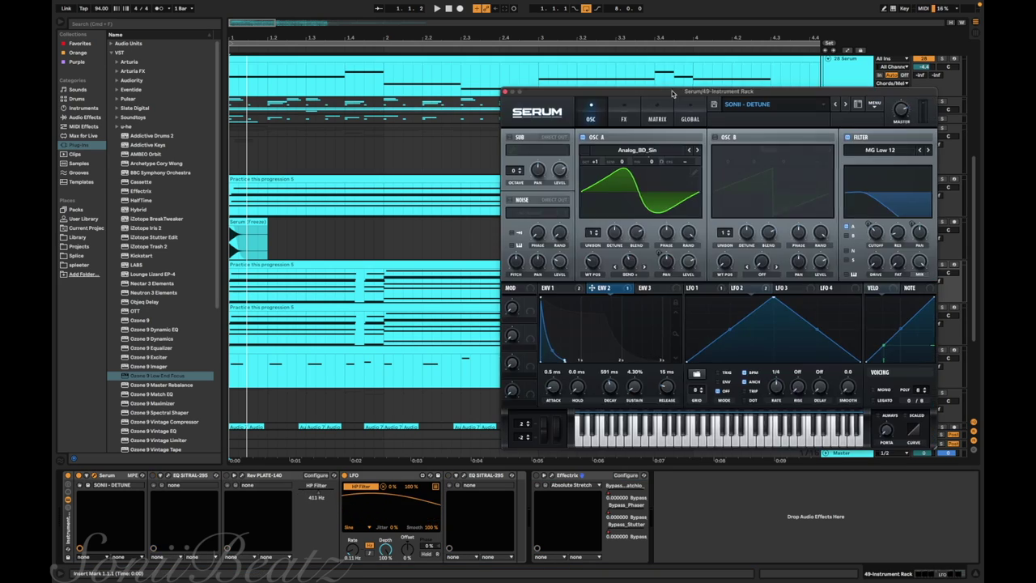
pyautogui.moveTo(671, 91); pyautogui.dragTo(645, 77)
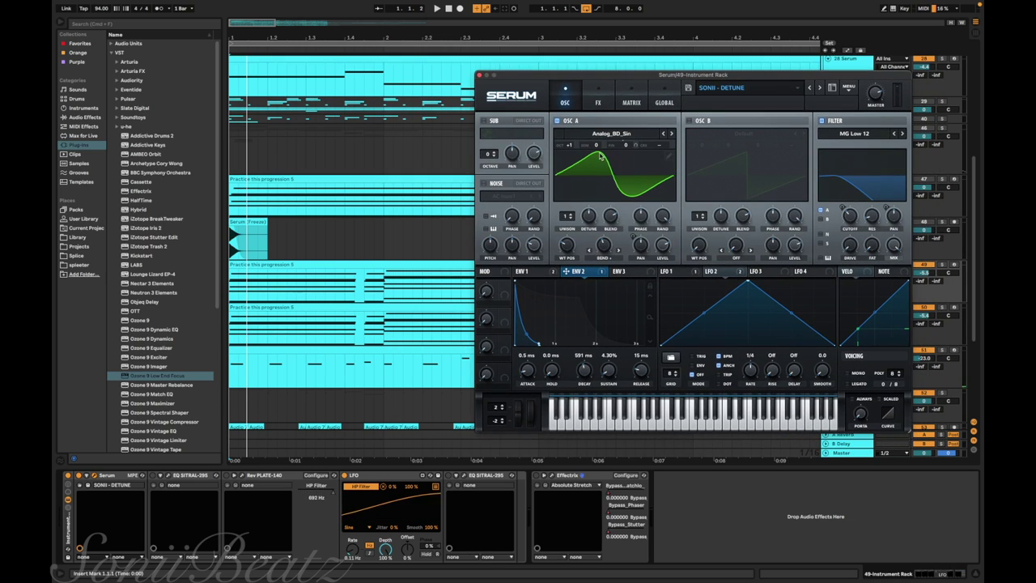
# Set the playback start to 1.1.1 and examine the SONII - DETUNE patch's envelopes, effects, LFO 1 and LFO 2.
pyautogui.click(230, 280)
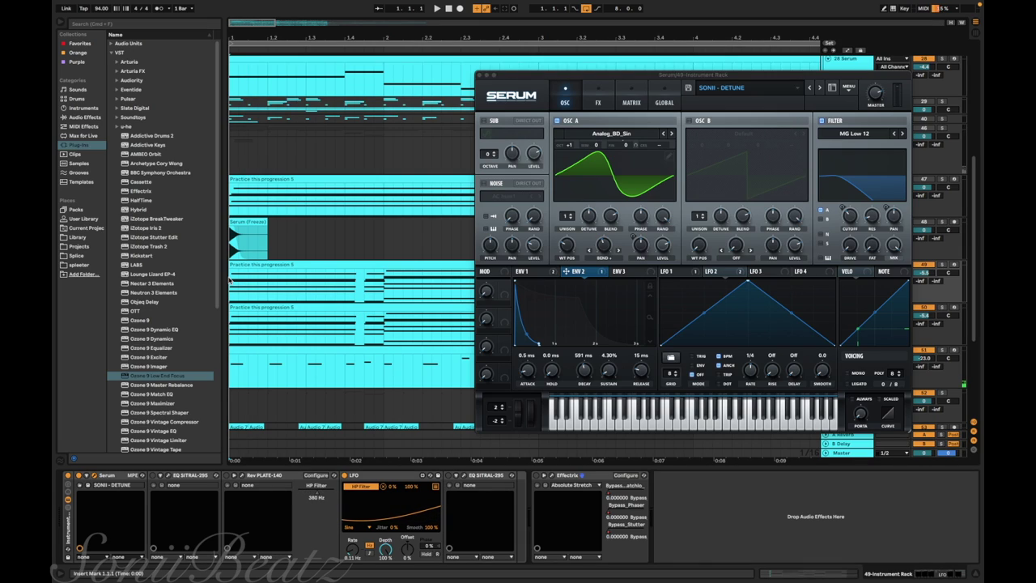
pyautogui.click(557, 271)
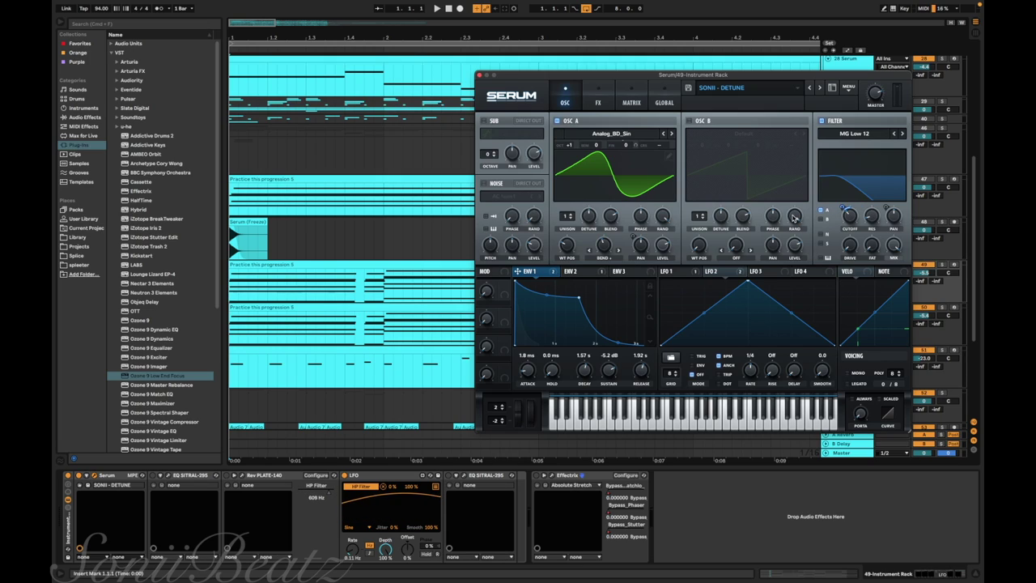
pyautogui.click(598, 96)
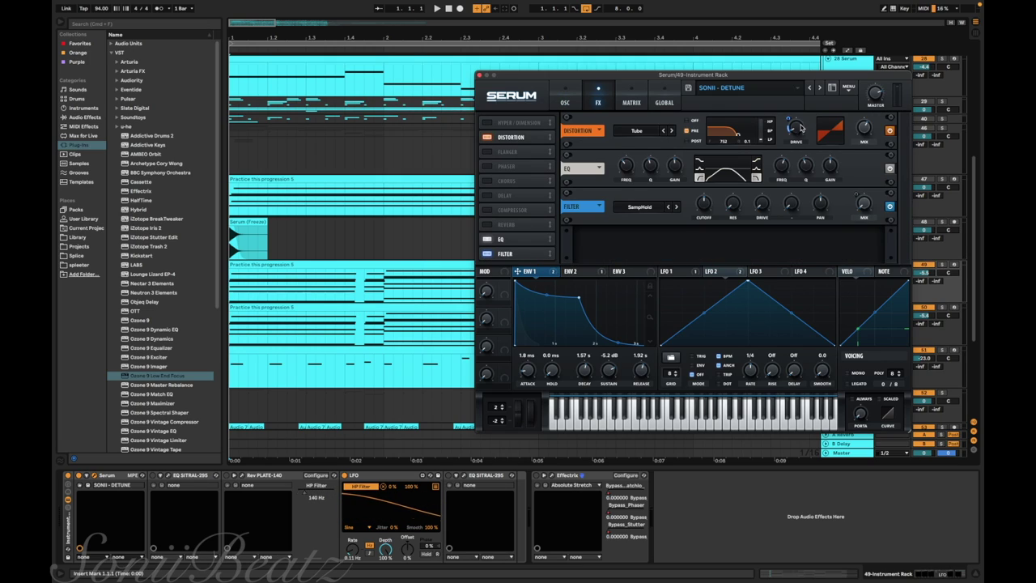
pyautogui.click(568, 102)
pyautogui.click(578, 271)
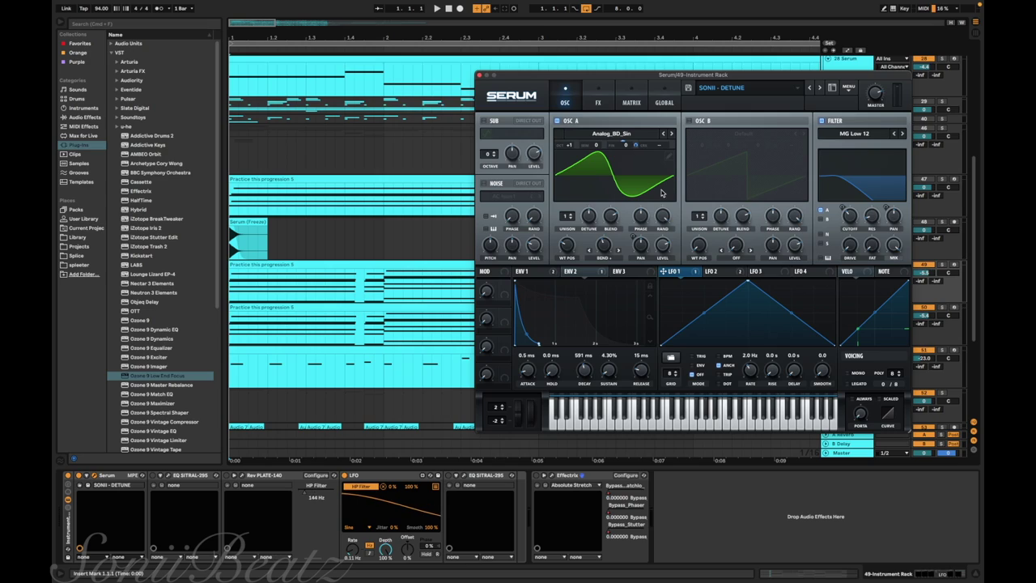
pyautogui.moveTo(719, 271); pyautogui.dragTo(645, 243)
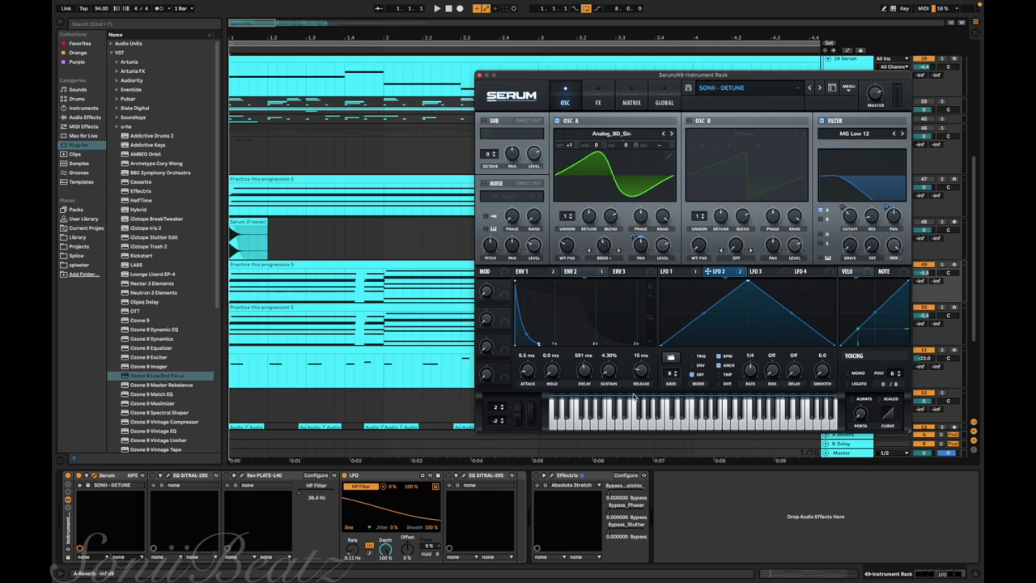
# Play the arrangement from 1.1.1 with the rack's effects bypassed, and close the Serum window.
pyautogui.click(236, 283)
pyautogui.press('space')
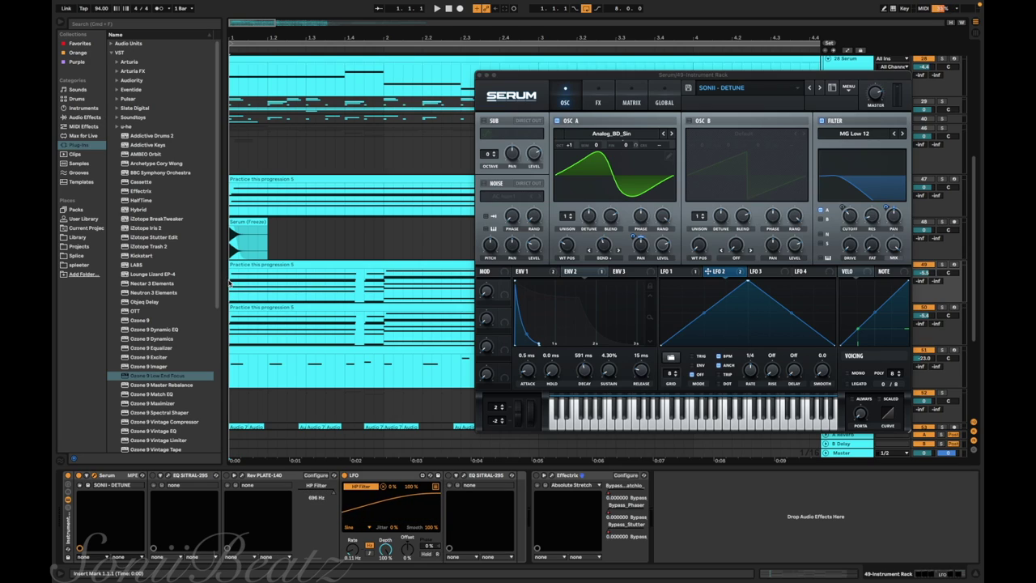
pyautogui.press('space')
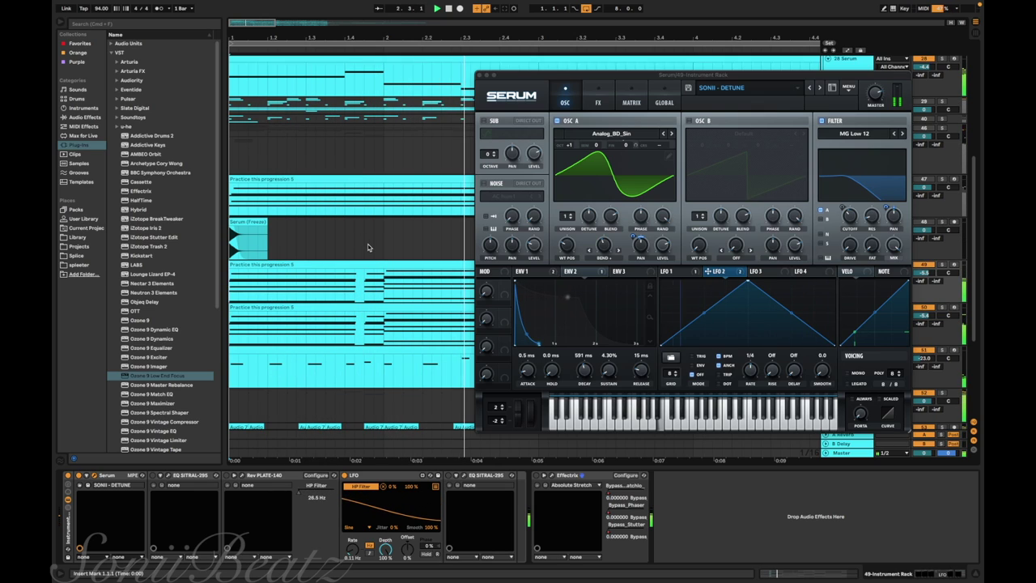
pyautogui.press('-')
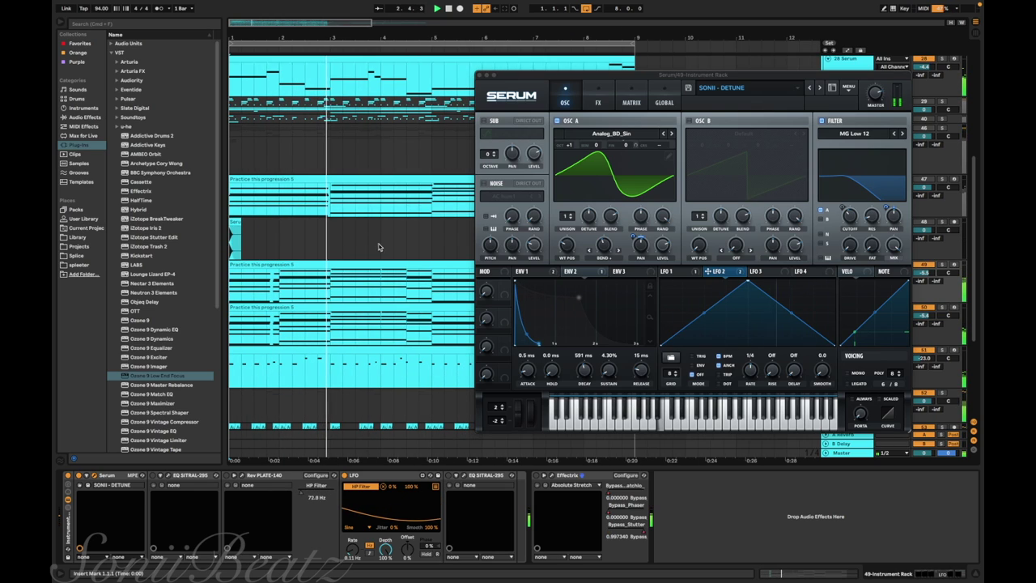
pyautogui.click(480, 75)
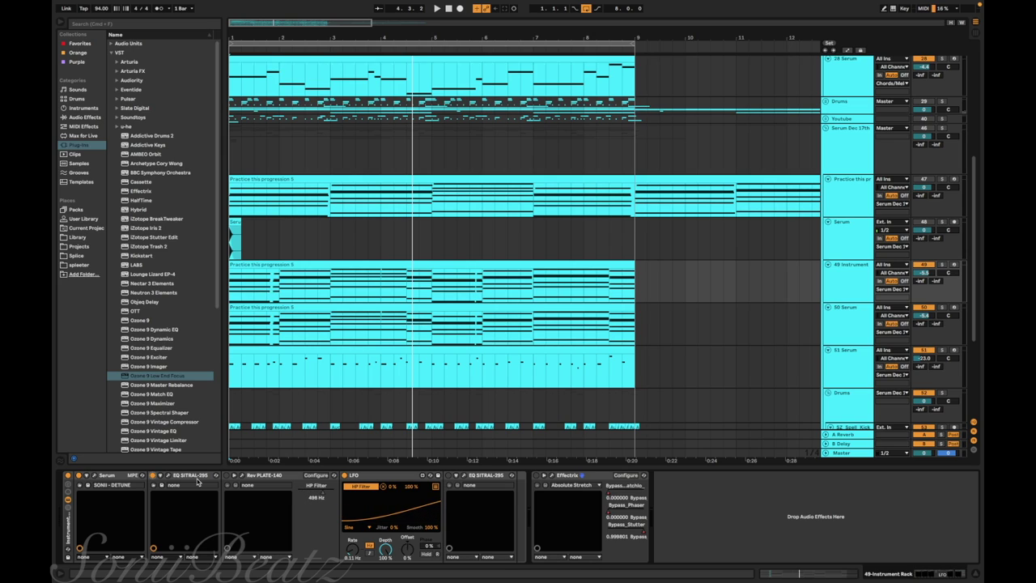
# Inspect the Smooth EQ curve of the rack's first EQ SITRAL-295, close it and play the arrangement with it.
pyautogui.press('space')
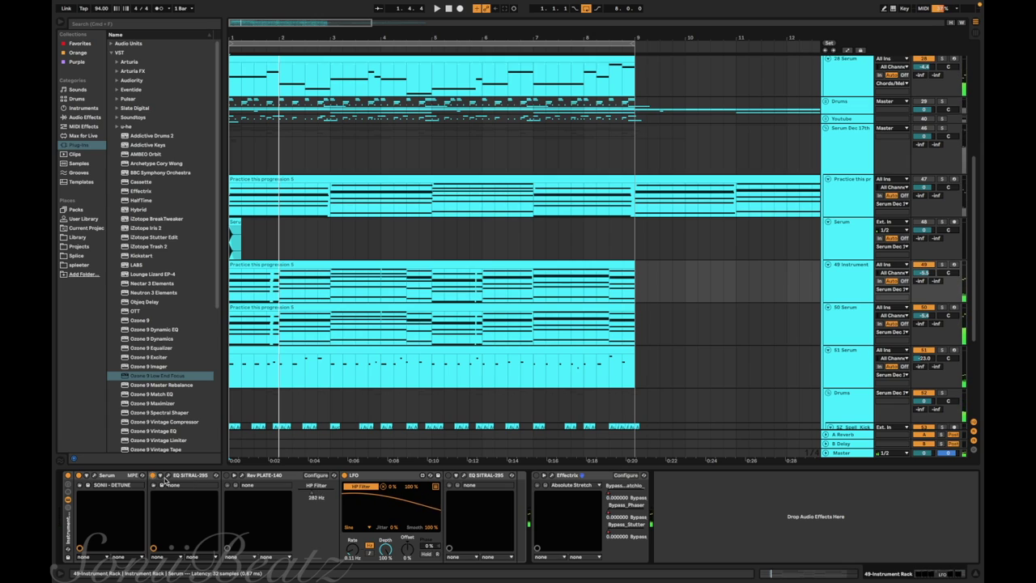
pyautogui.click(167, 477)
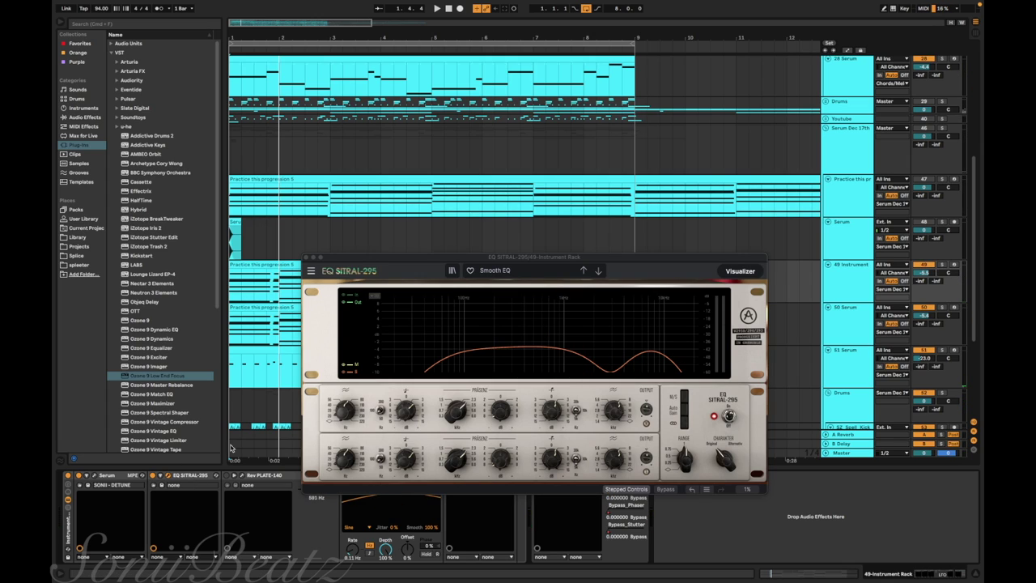
pyautogui.click(306, 257)
pyautogui.press('space')
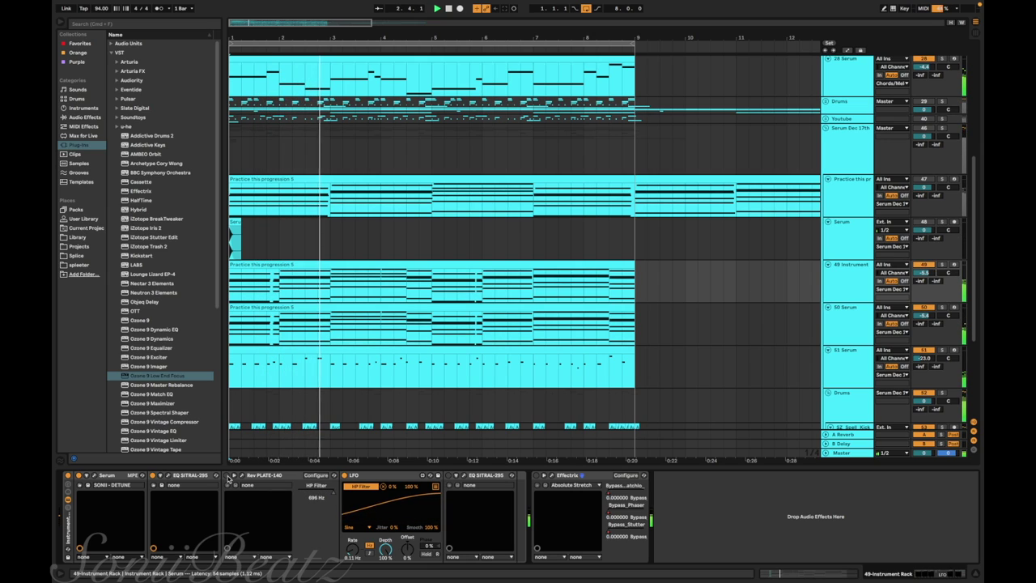
# Switch on the rack's second EQ SITRAL-295 during playback and inspect its curve, as well as Effectrix's stutter and phaser pattern.
pyautogui.click(450, 476)
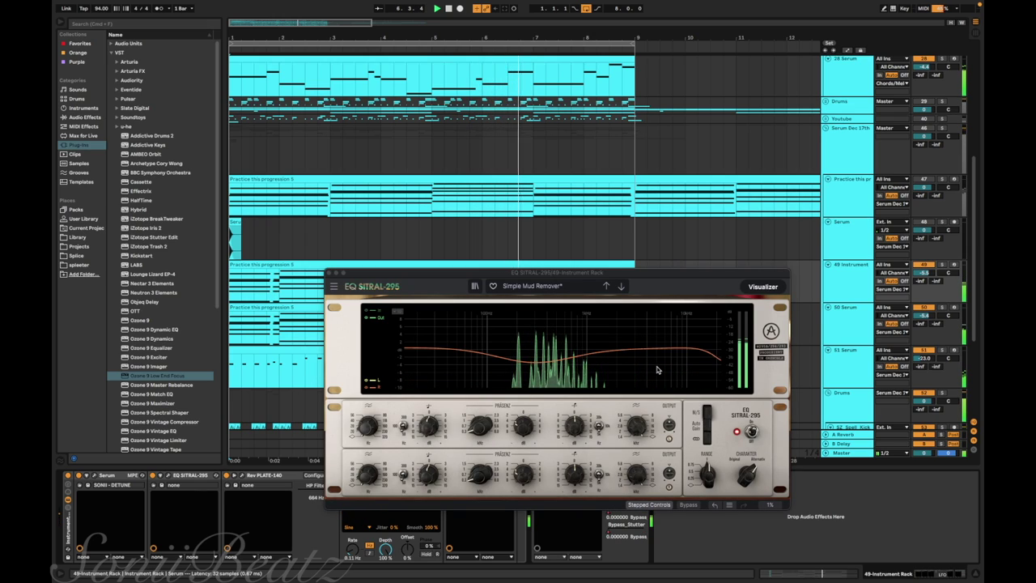
pyautogui.click(331, 274)
pyautogui.click(329, 275)
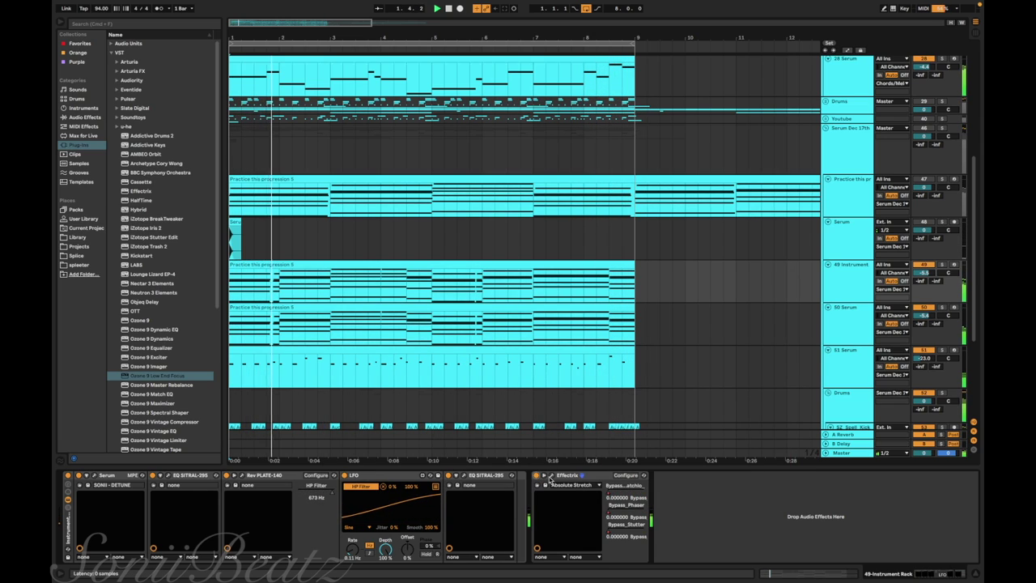
pyautogui.click(551, 476)
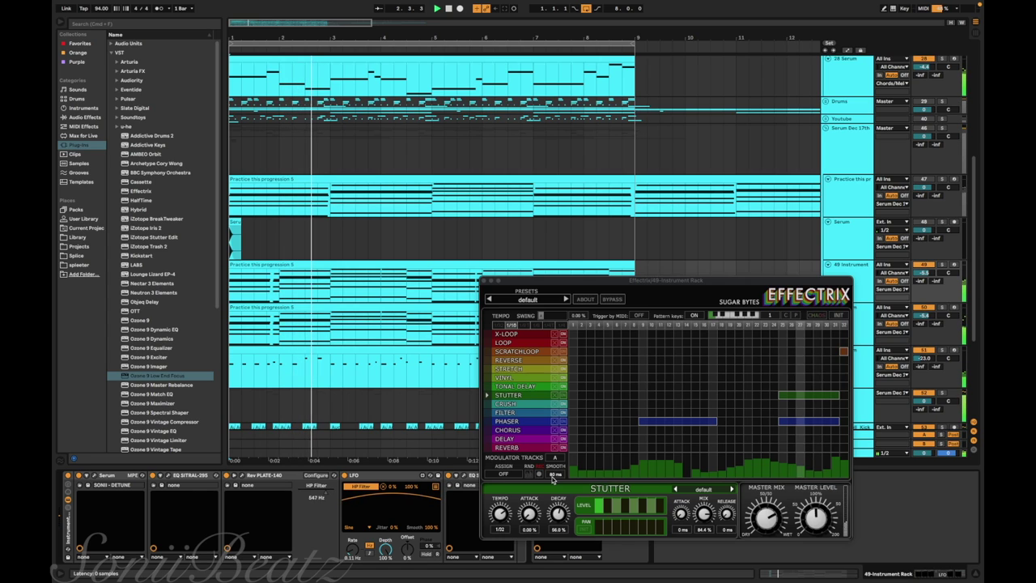
pyautogui.click(484, 281)
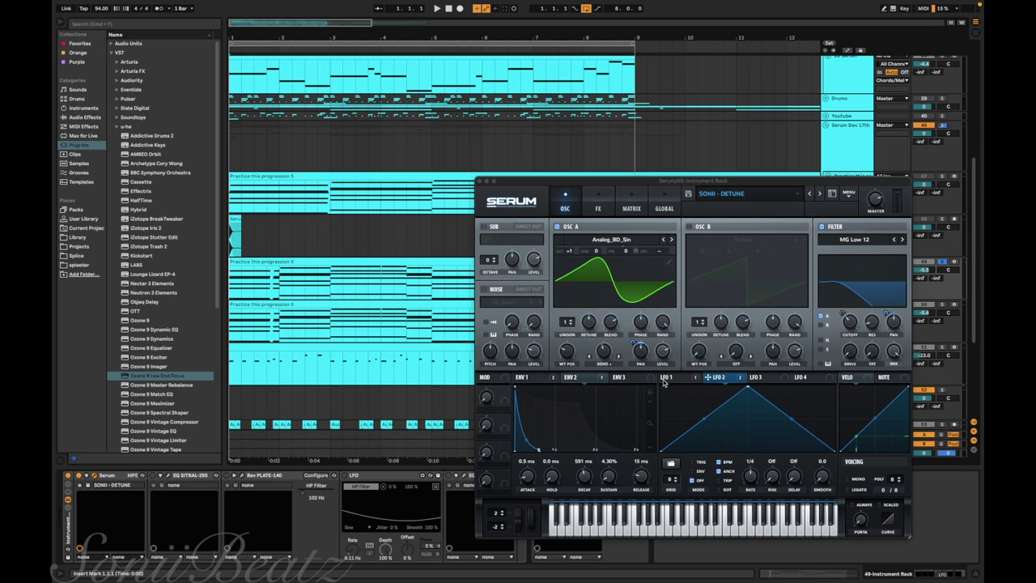
# Examine the SONII - DETUNE patch's envelopes 1 and 2, effects page, oscillators and LFO 2.
pyautogui.click(548, 381)
pyautogui.click(599, 211)
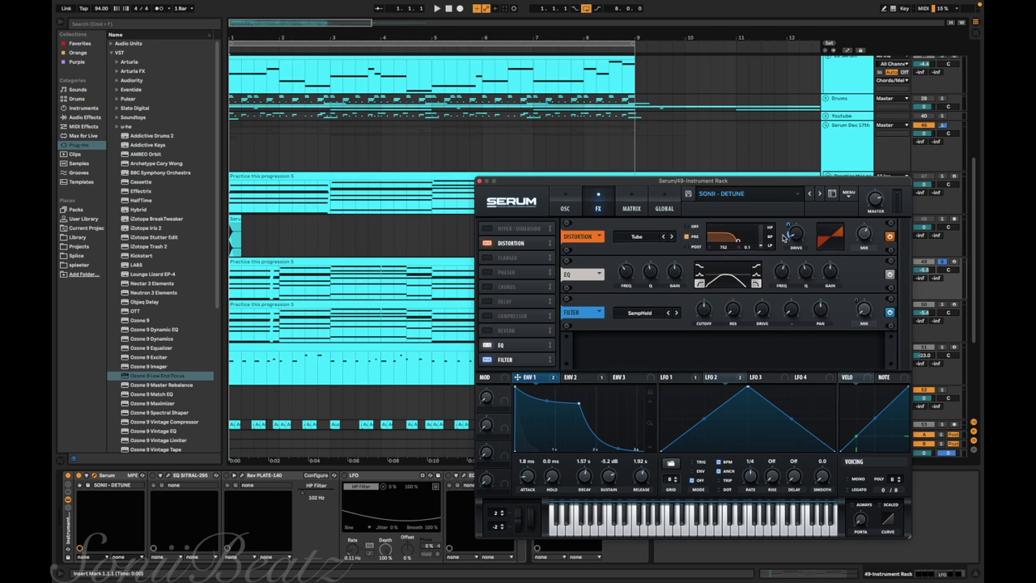
pyautogui.click(565, 204)
pyautogui.click(570, 377)
pyautogui.click(599, 206)
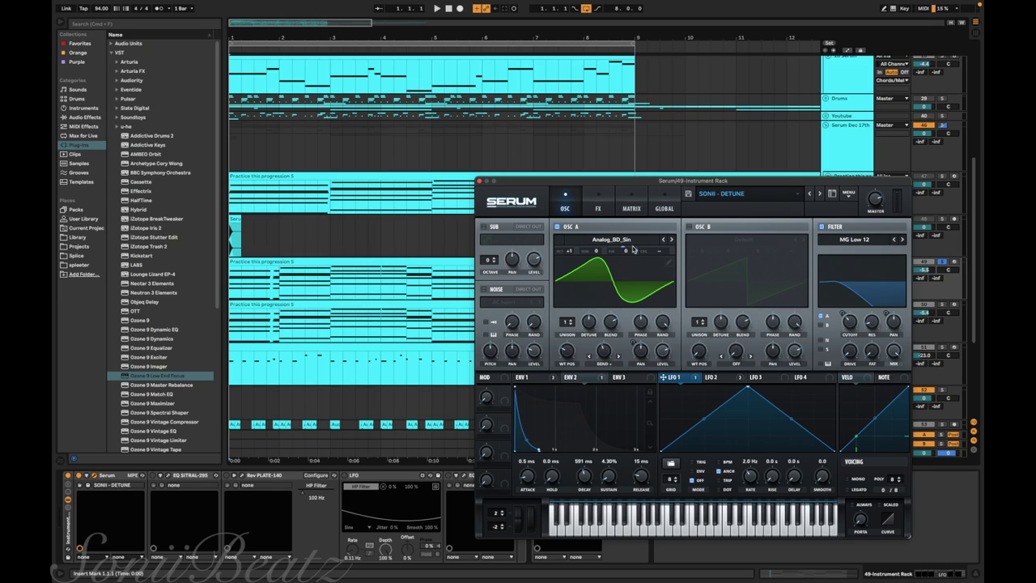
pyautogui.click(711, 377)
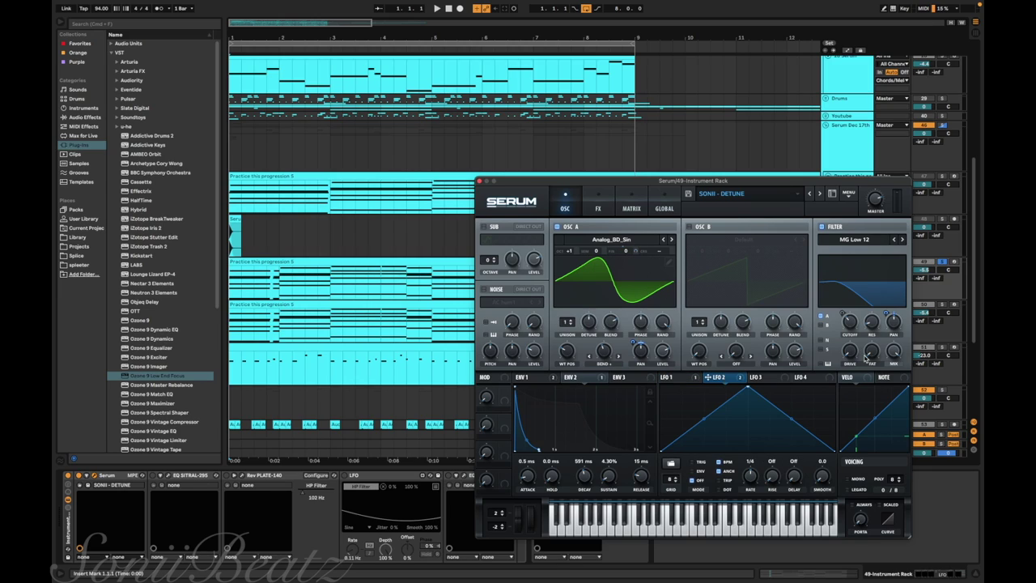
# Play the arrangement from 1.1.1 with the rack's first EQ SITRAL-295 switched on, and close the Serum window.
pyautogui.click(232, 287)
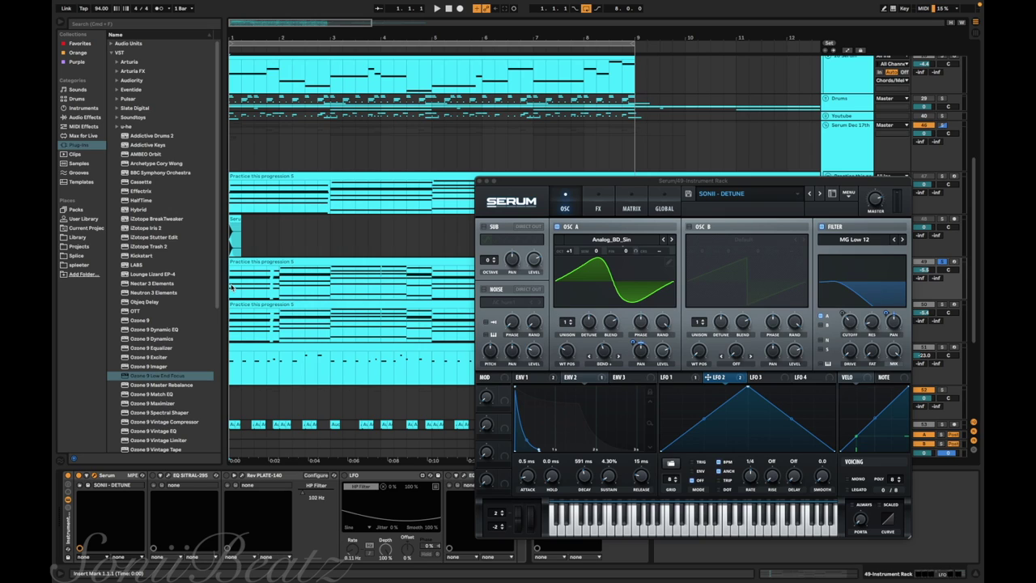
pyautogui.press('space')
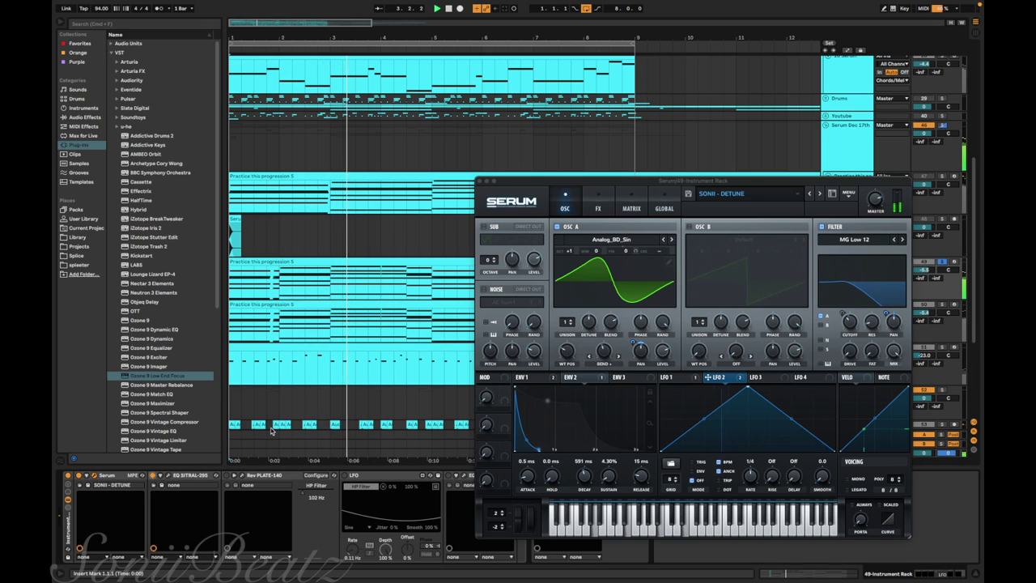
pyautogui.click(480, 182)
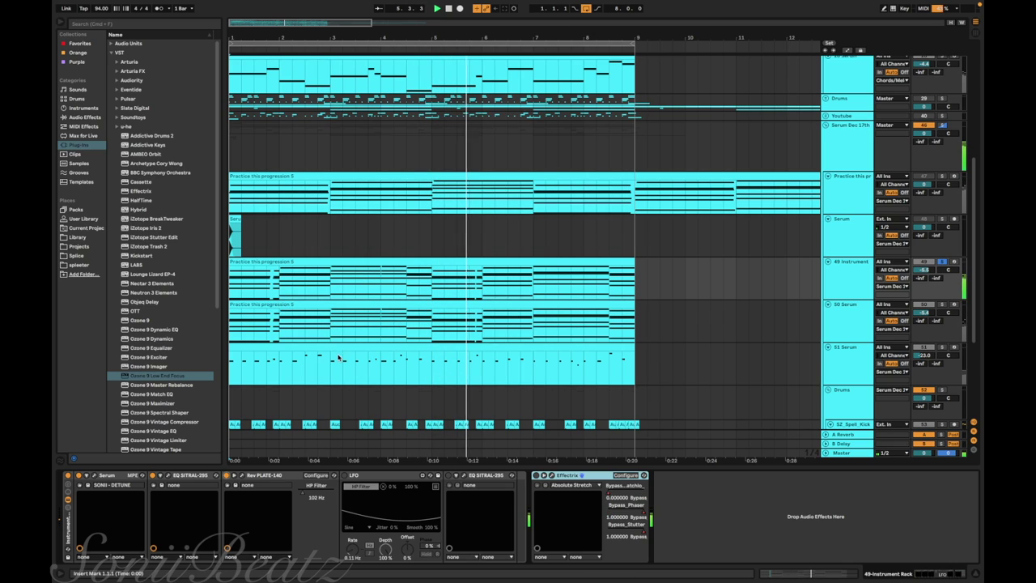
# Switch on the LFO that modulates Rev PLATE-140's HP Filter, inspect the reverb and play the arrangement with it.
pyautogui.click(347, 476)
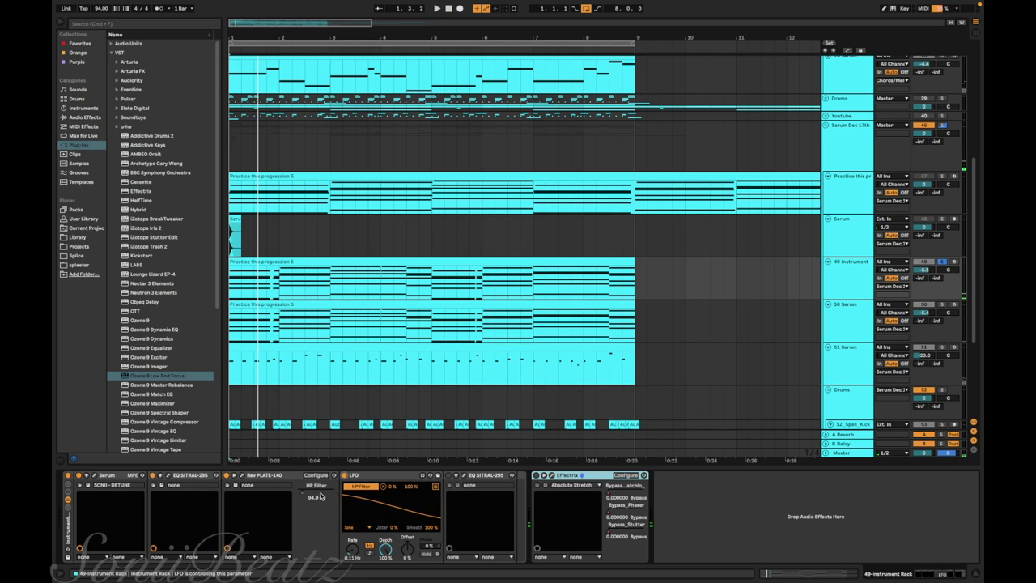
pyautogui.click(241, 475)
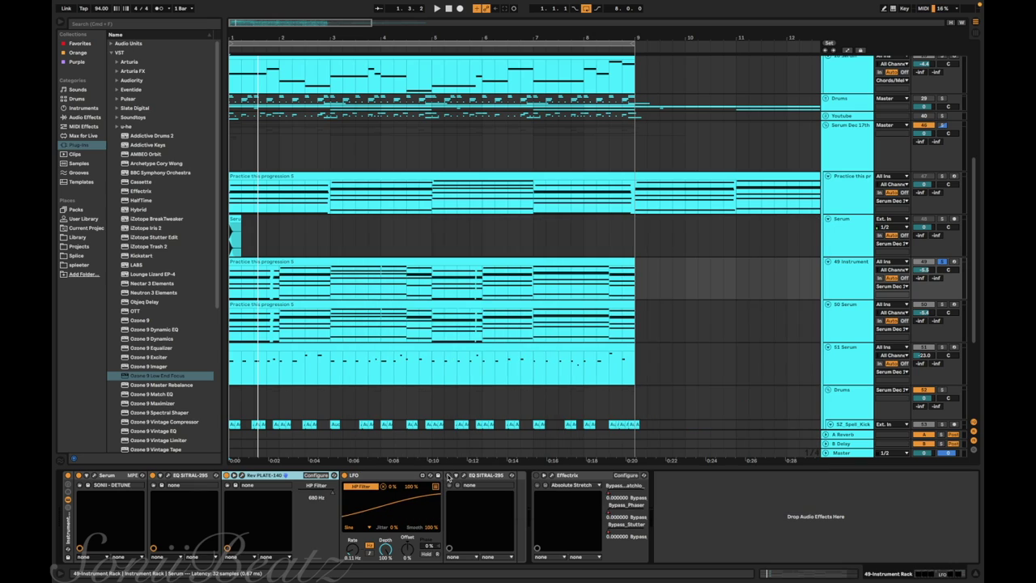
pyautogui.press('space')
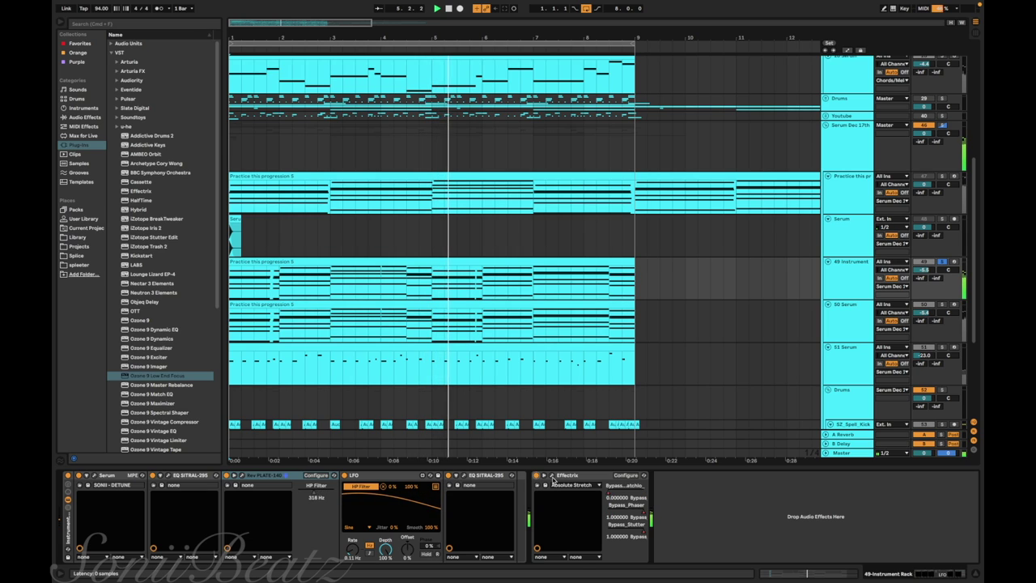
# Inspect the rack's Effectrix stutter and phaser pattern during playback and close its window.
pyautogui.click(551, 476)
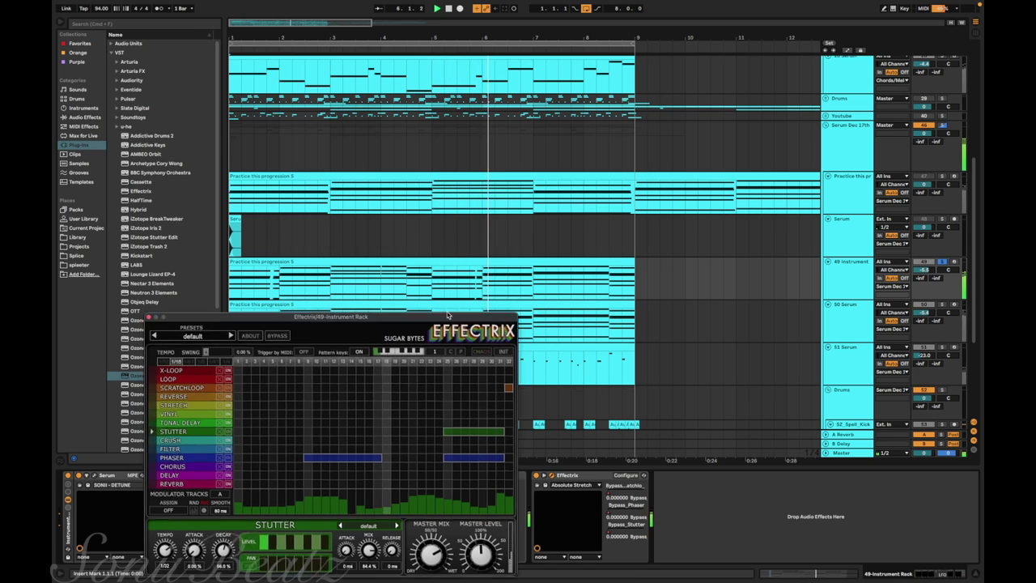
pyautogui.moveTo(431, 322); pyautogui.dragTo(883, 113)
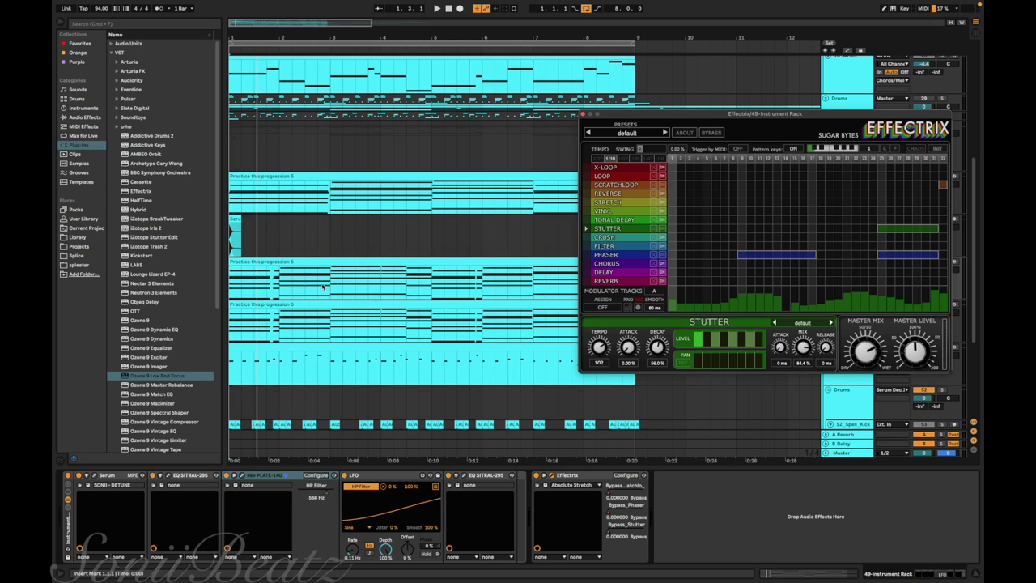
pyautogui.click(583, 113)
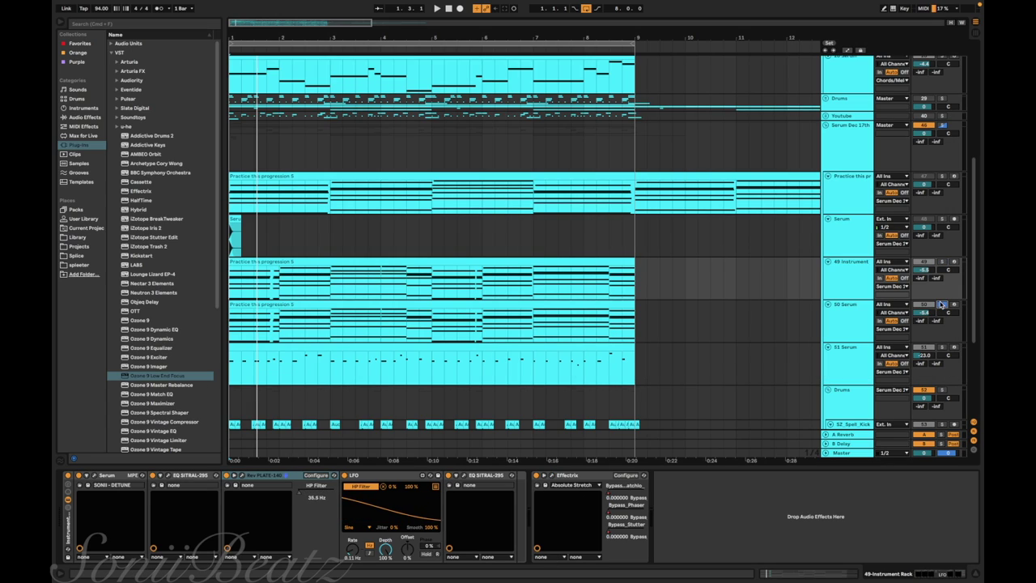
# Solo the 50 Serum track and select it to show its device chain.
pyautogui.click(842, 326)
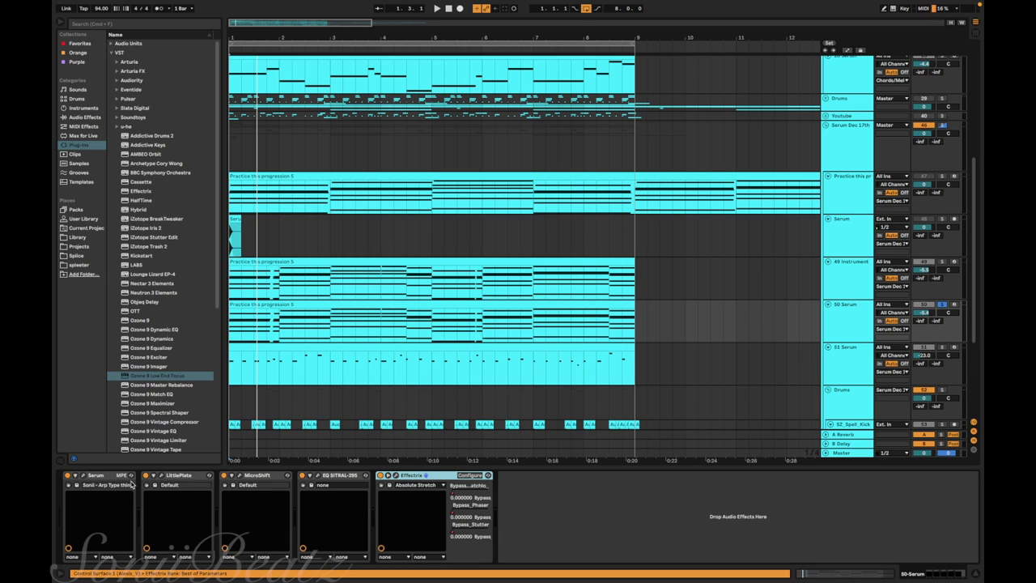
pyautogui.scroll(-3, 351, 280)
pyautogui.scroll(4, 351, 280)
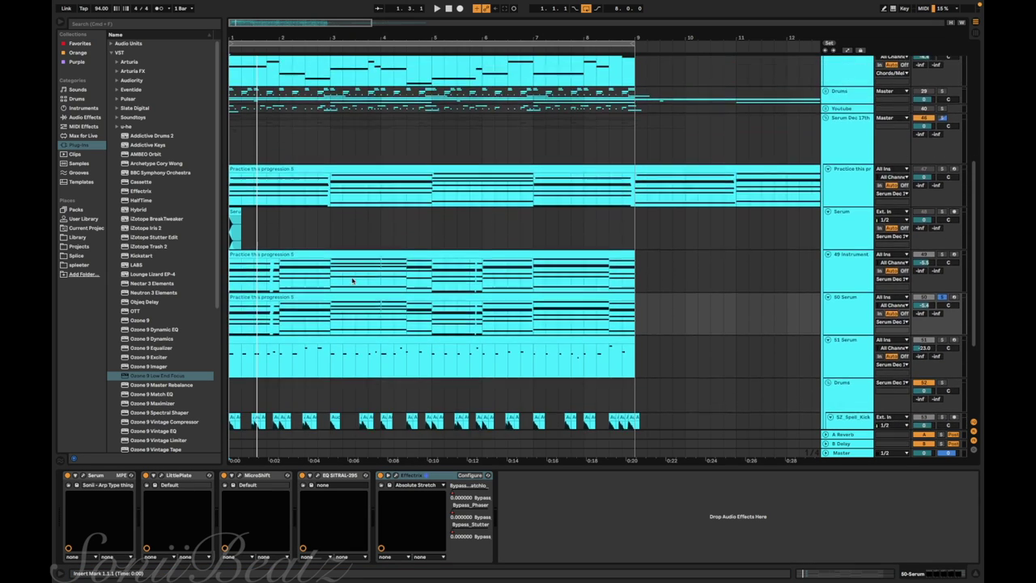
# Open the track's Sonii - Arp Type thing patch, bypass the effects behind Serum and examine LFO 1.
pyautogui.click(84, 476)
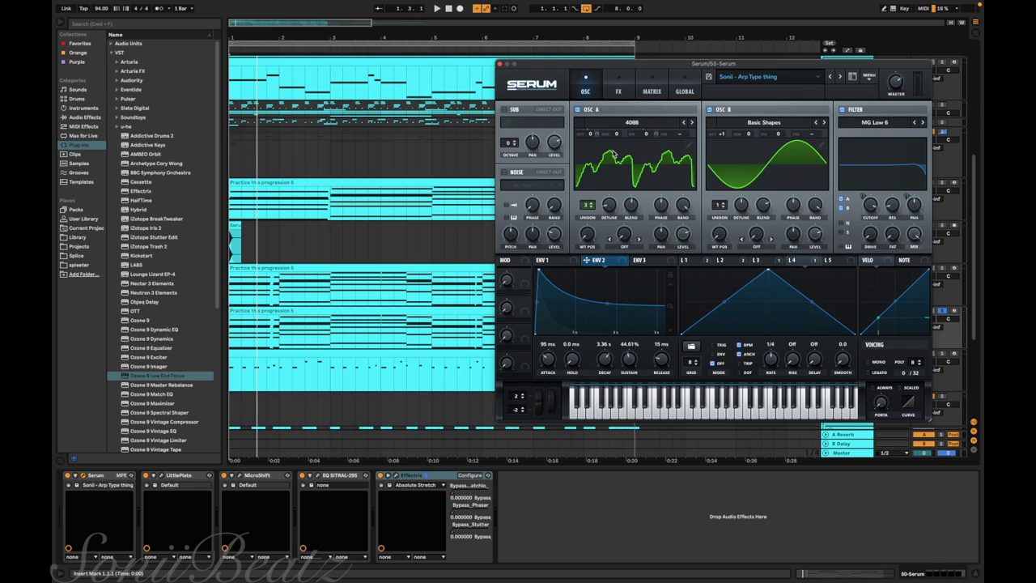
pyautogui.click(149, 476)
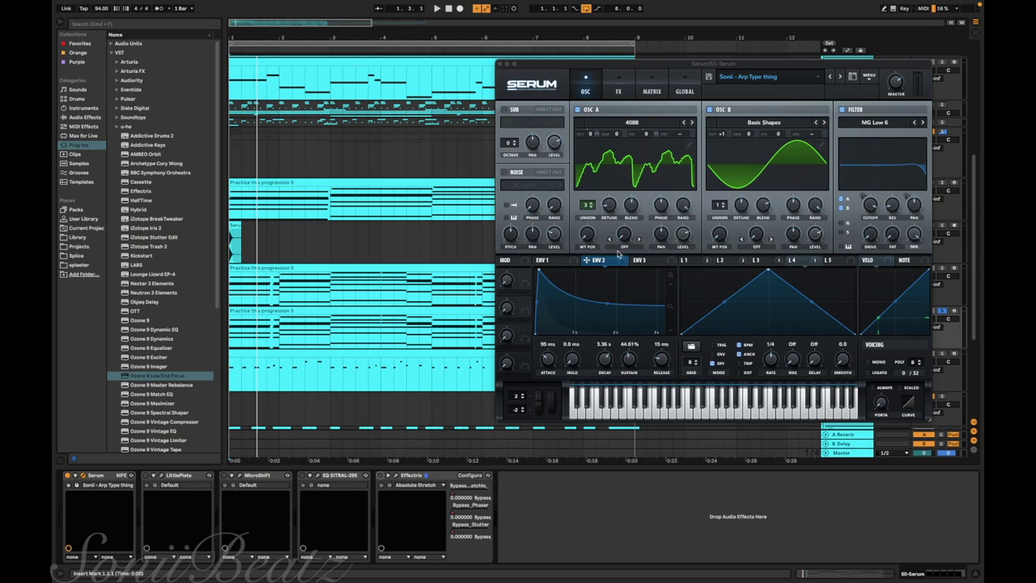
pyautogui.click(698, 261)
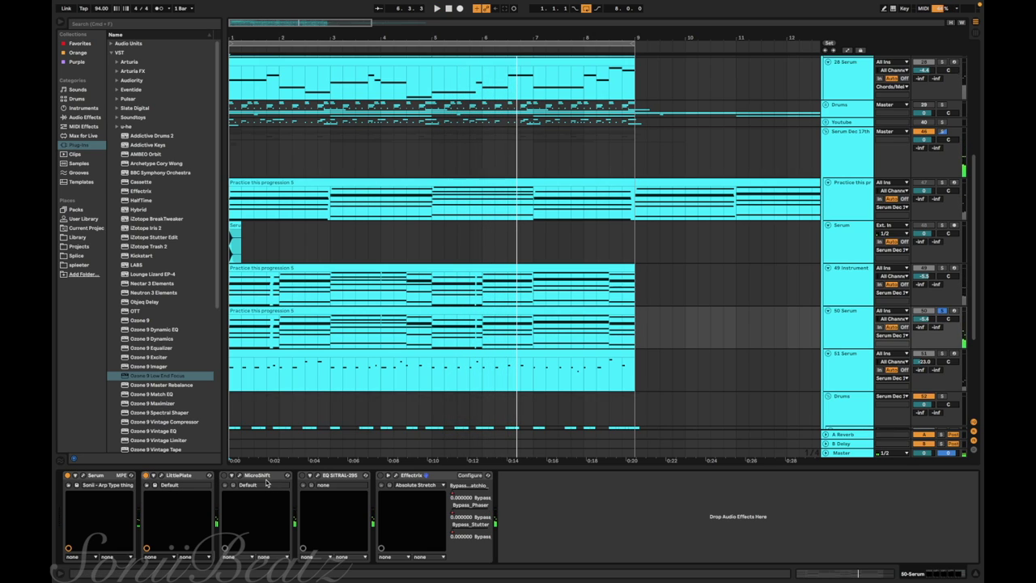
# Restart playback of the 50 Serum track from 1.1.1 with MicroShift switched on, and inspect its EQ SITRAL-295 curve.
pyautogui.press('space')
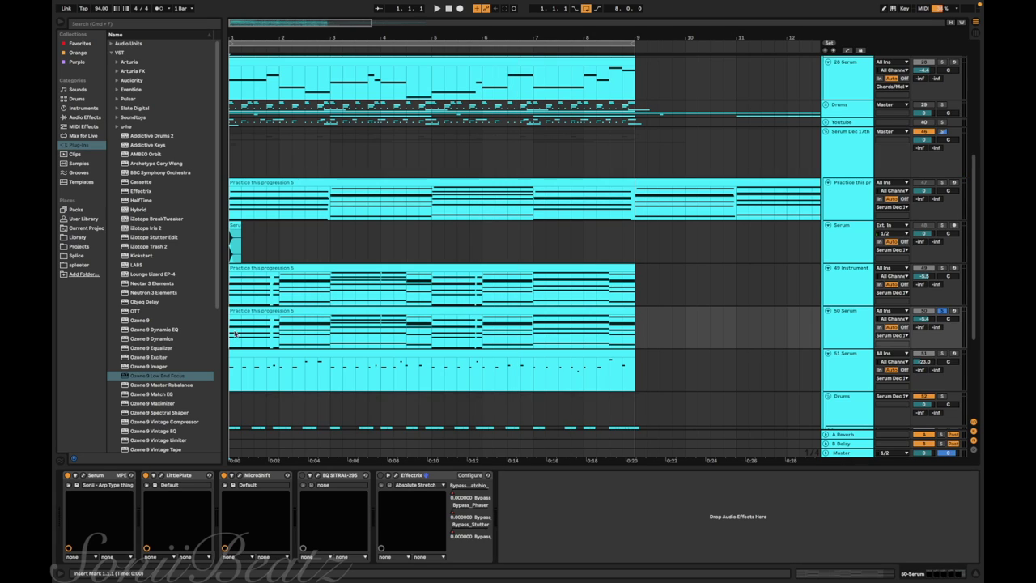
pyautogui.press('space')
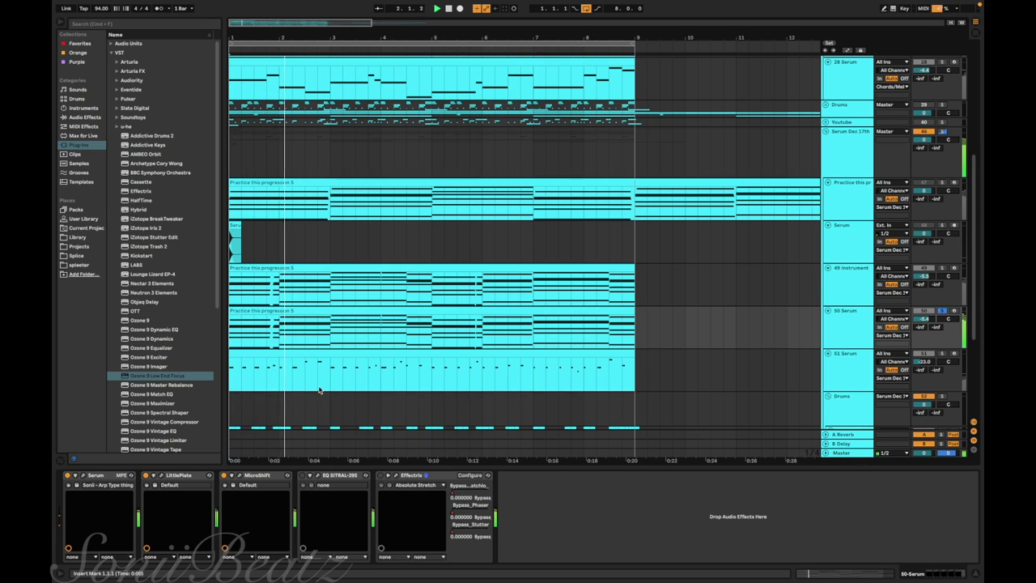
pyautogui.click(310, 476)
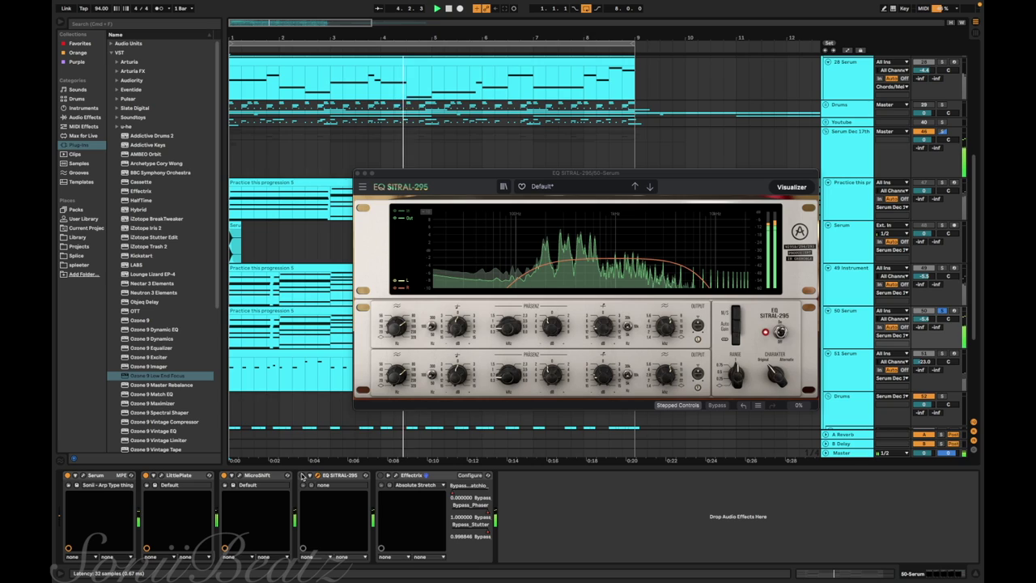
pyautogui.click(361, 173)
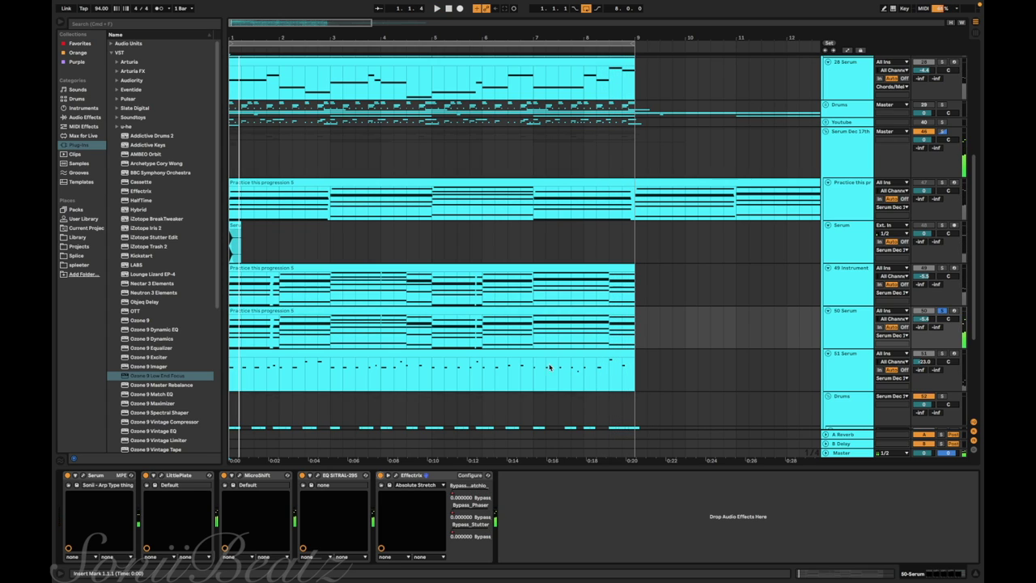
# Solo the 51 Serum track and examine the oscillators, noise and filter of its Sonii - ohhh patch.
pyautogui.scroll(-3, 536, 360)
pyautogui.press('Down')
pyautogui.press('s')
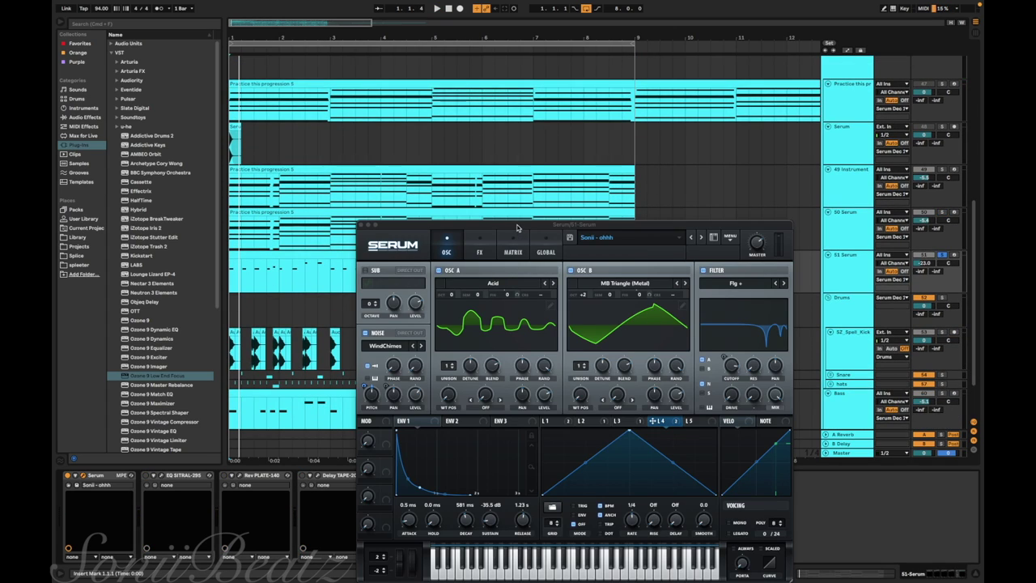
pyautogui.moveTo(518, 229); pyautogui.dragTo(607, 113)
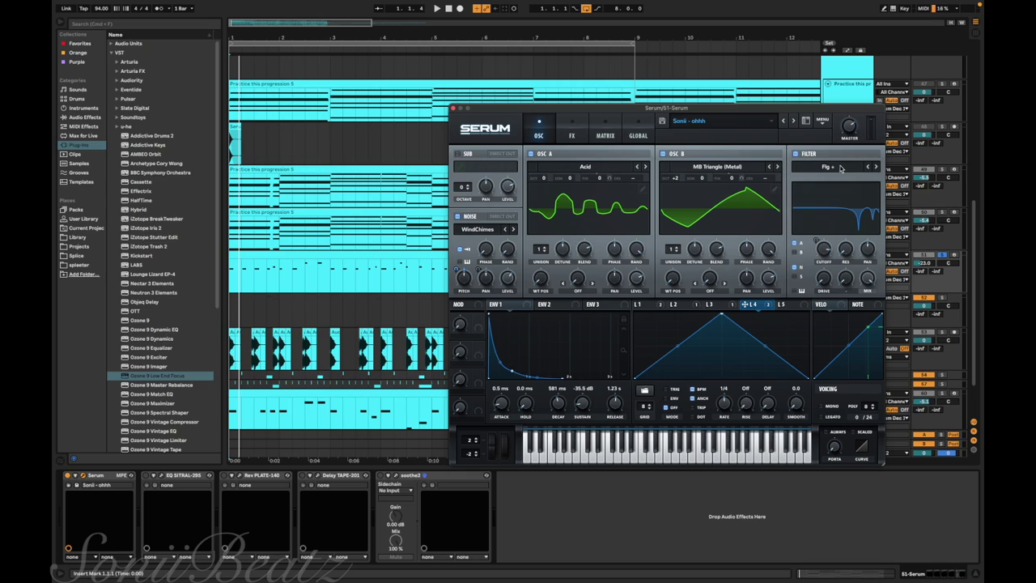
pyautogui.click(576, 136)
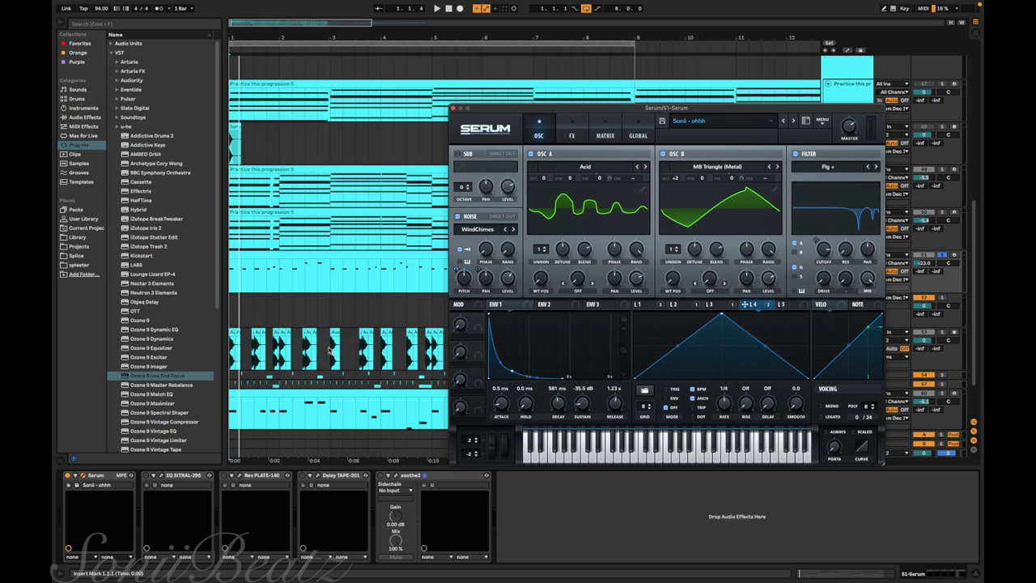
# Play the 51 Serum track from 1.1.1 with its effects bypassed, stop playback and close the Serum window.
pyautogui.click(231, 282)
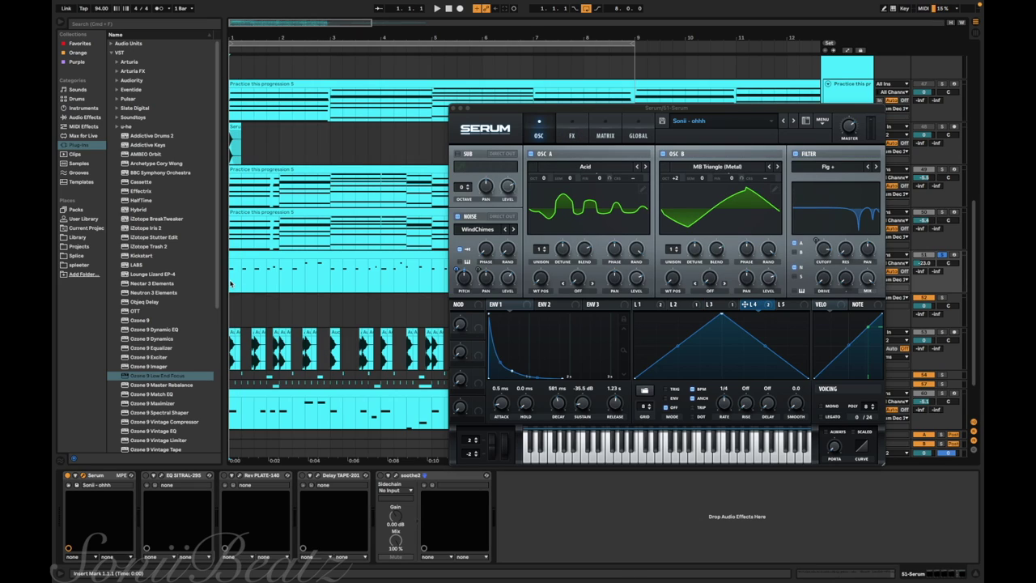
pyautogui.press('space')
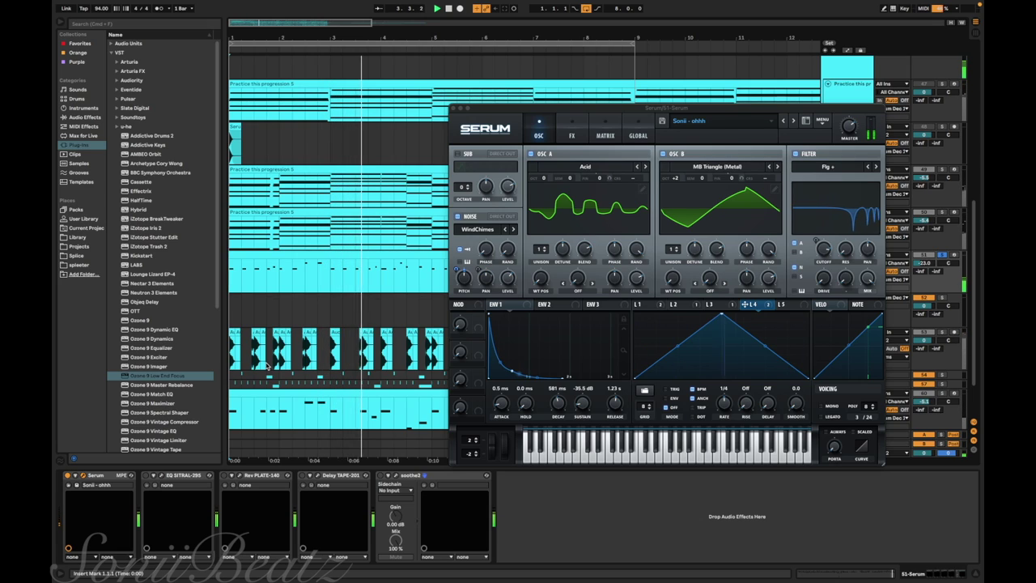
pyautogui.press('space')
pyautogui.click(83, 475)
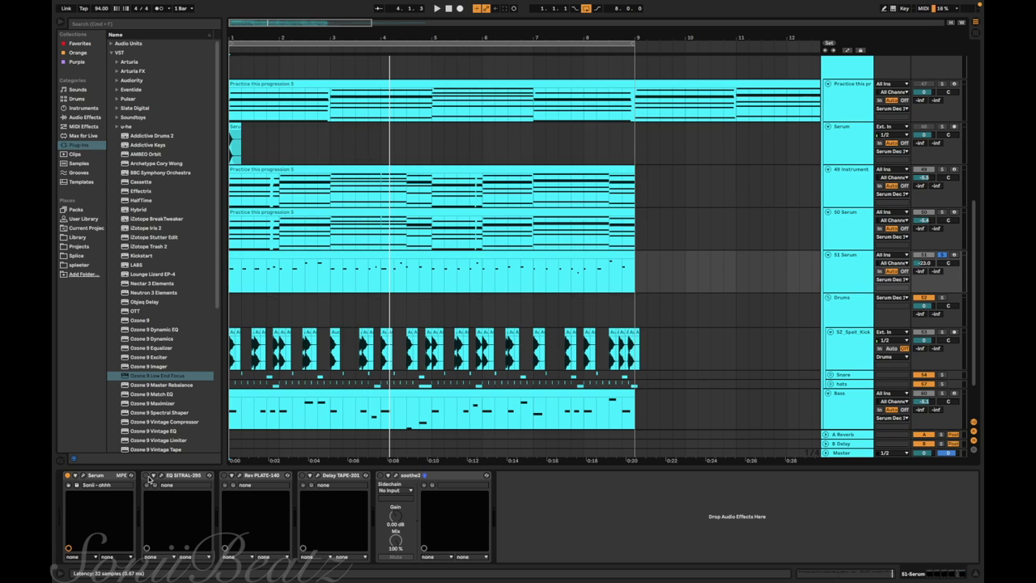
# Play the 51 Serum track with its EQ SITRAL-295 switched on, inspect the EQ curve and close the window.
pyautogui.press('space')
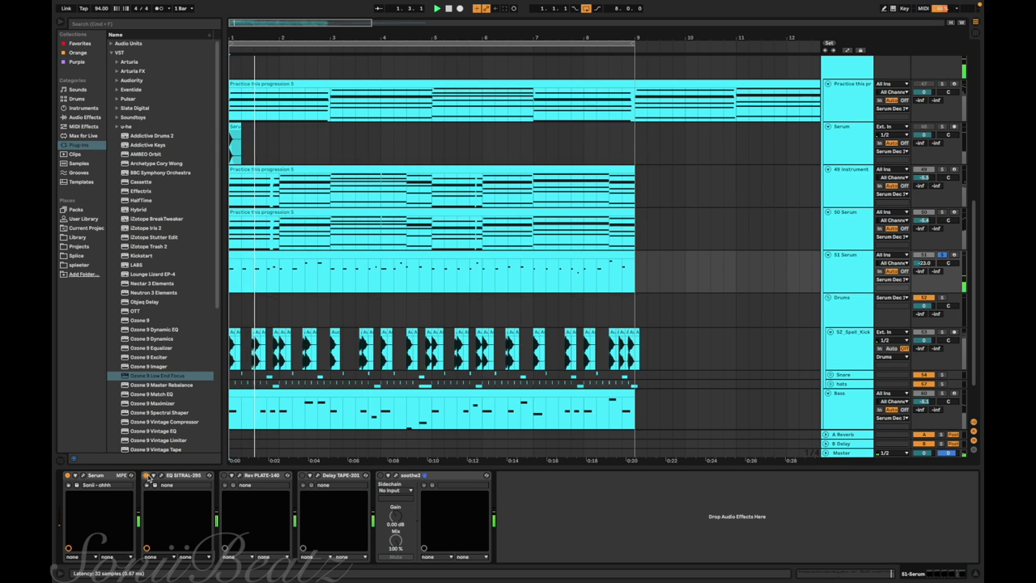
pyautogui.click(161, 477)
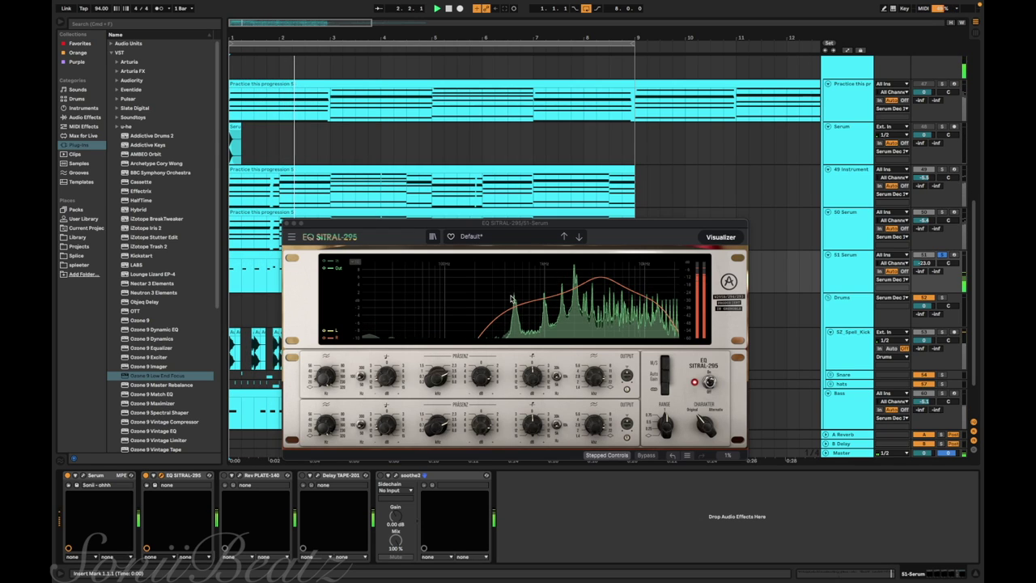
pyautogui.moveTo(486, 224); pyautogui.dragTo(727, 119)
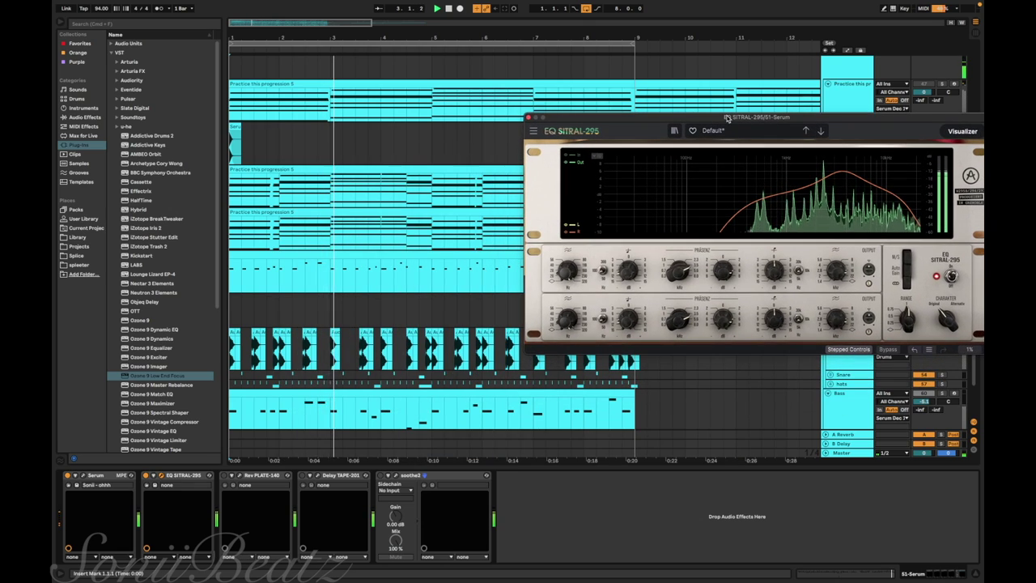
pyautogui.click(529, 117)
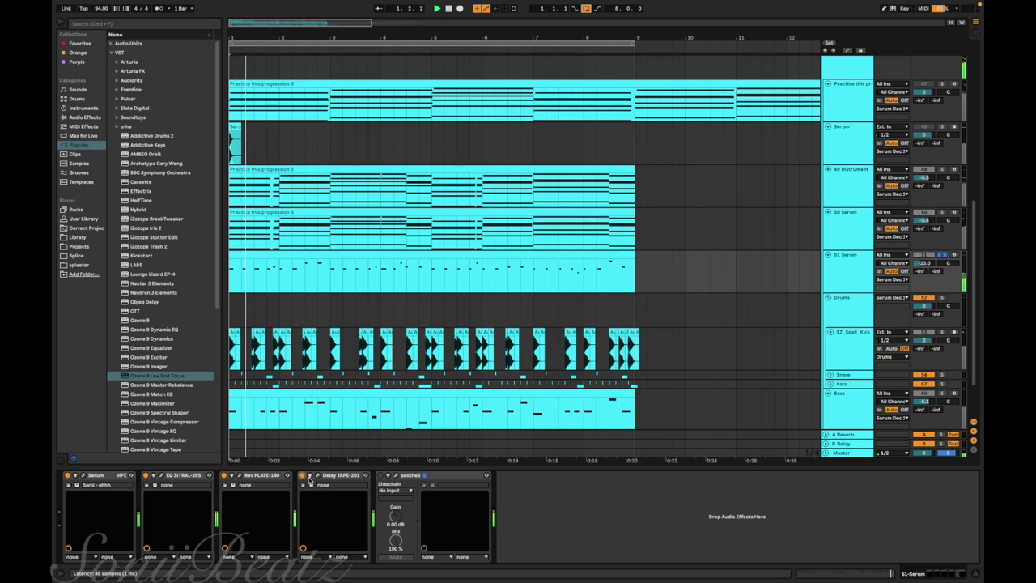
# Inspect the Delay TAPE-201's Crazy Delays settings during playback, close it and restart from 1.1.1 to audition soothe2.
pyautogui.click(316, 476)
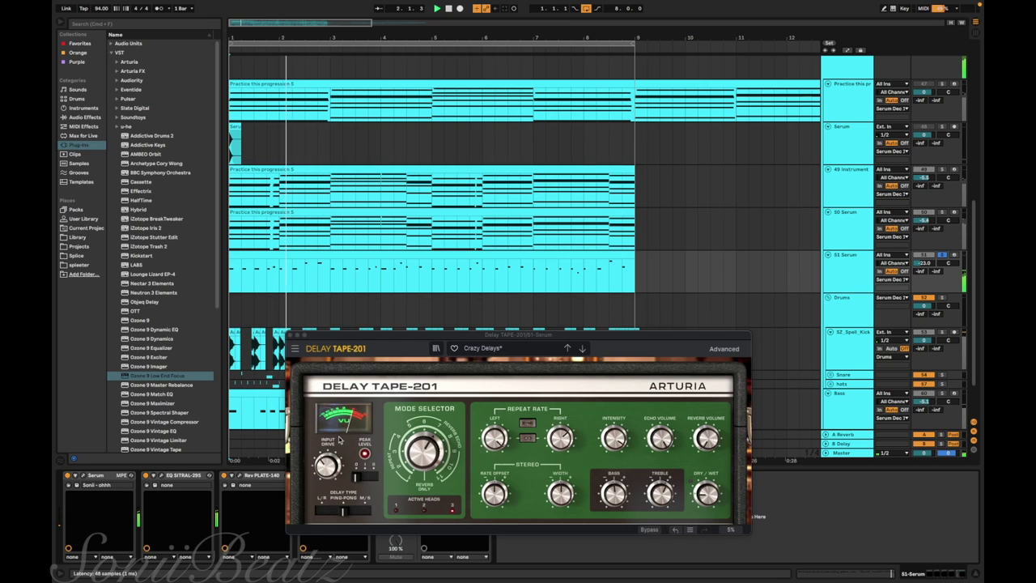
pyautogui.click(290, 336)
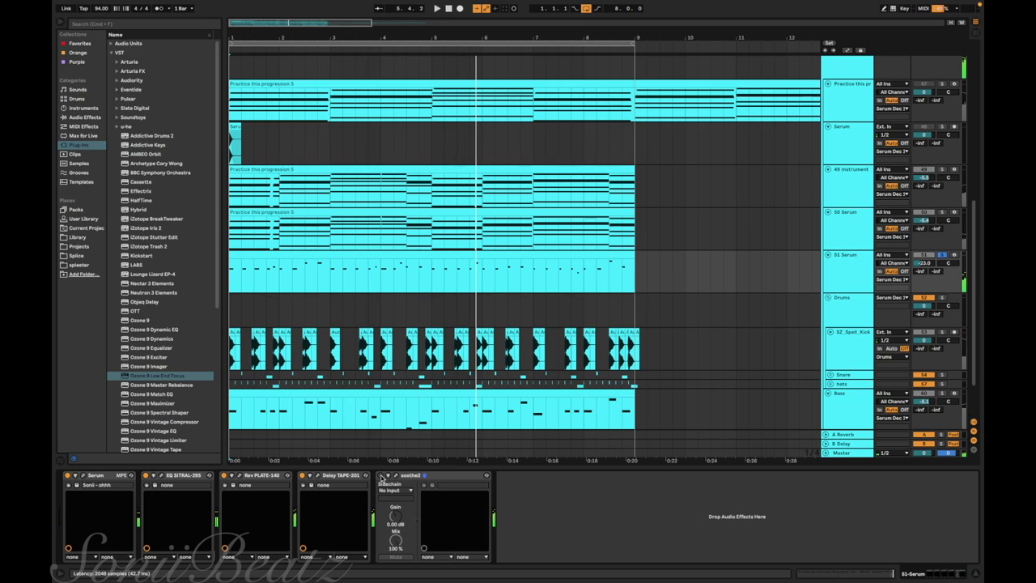
pyautogui.press('space')
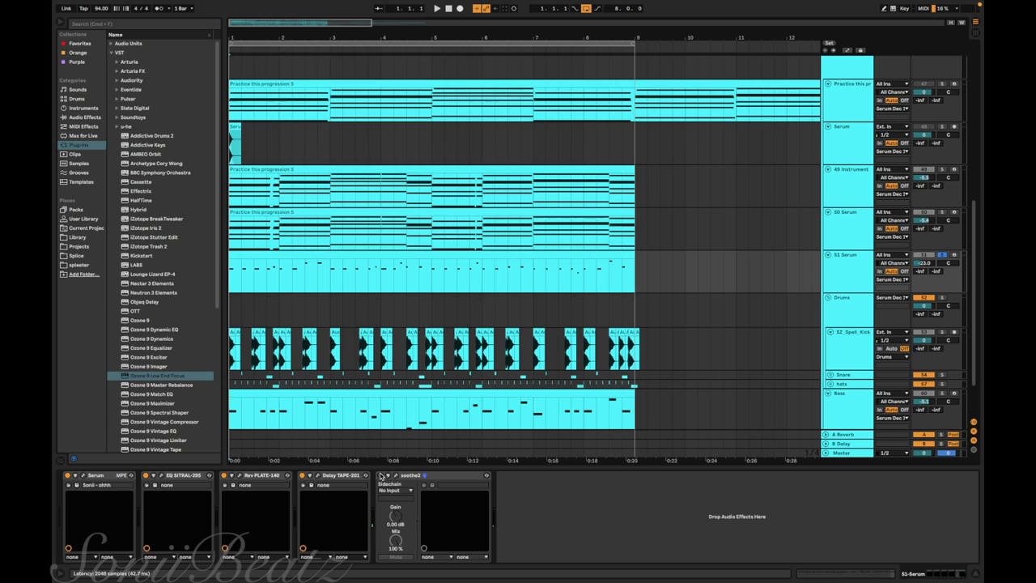
pyautogui.press('space')
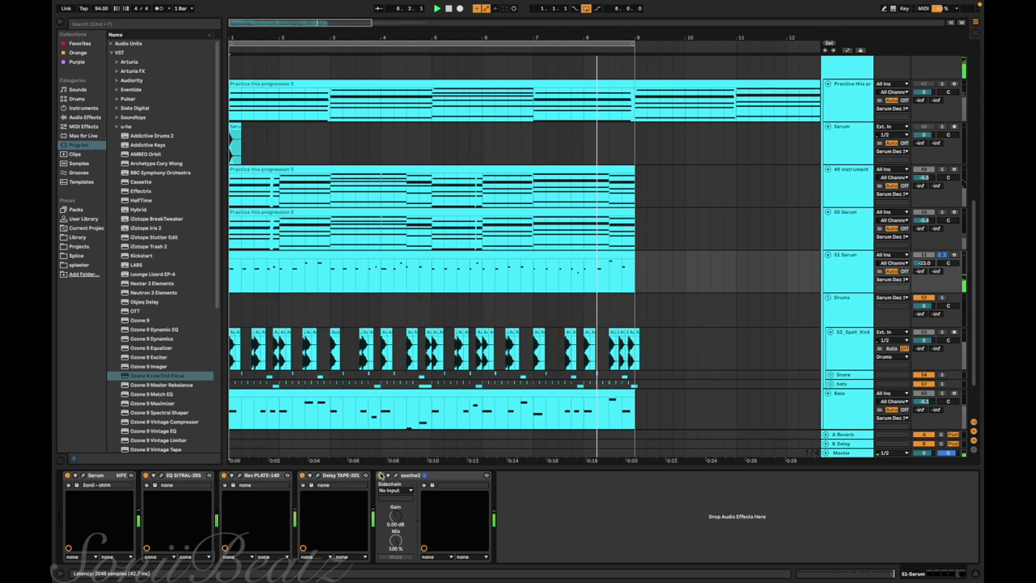
# Stop the 51 Serum playback and solo the Drums group.
pyautogui.press('space')
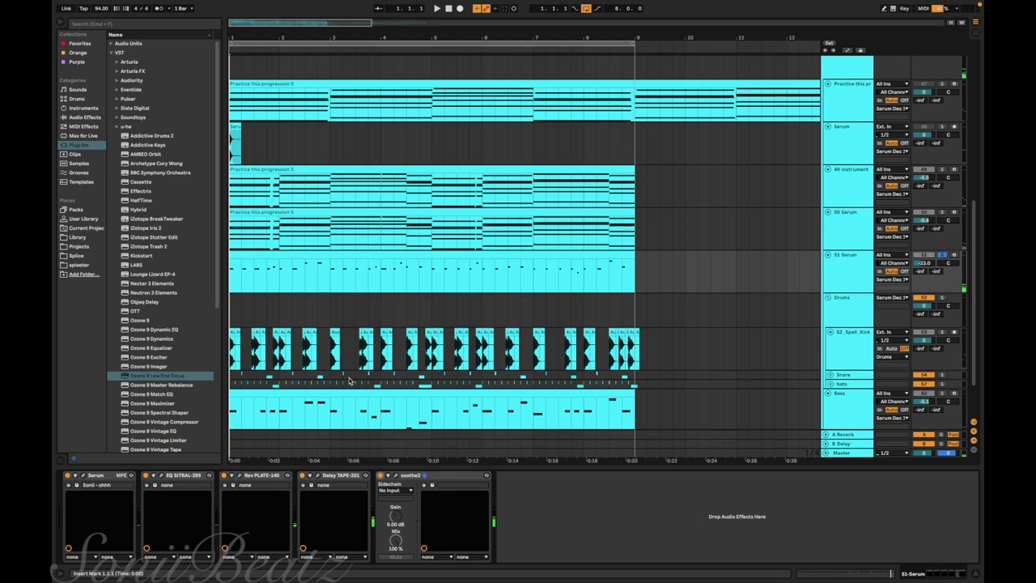
pyautogui.scroll(-3, 349, 380)
pyautogui.scroll(4, 669, 345)
pyautogui.press('Down')
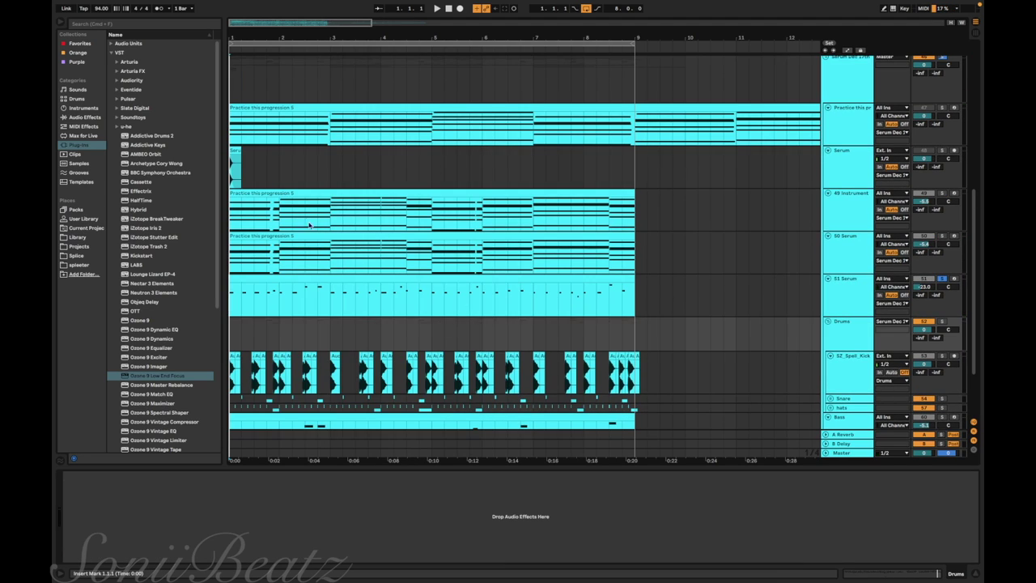
pyautogui.scroll(-3, 537, 257)
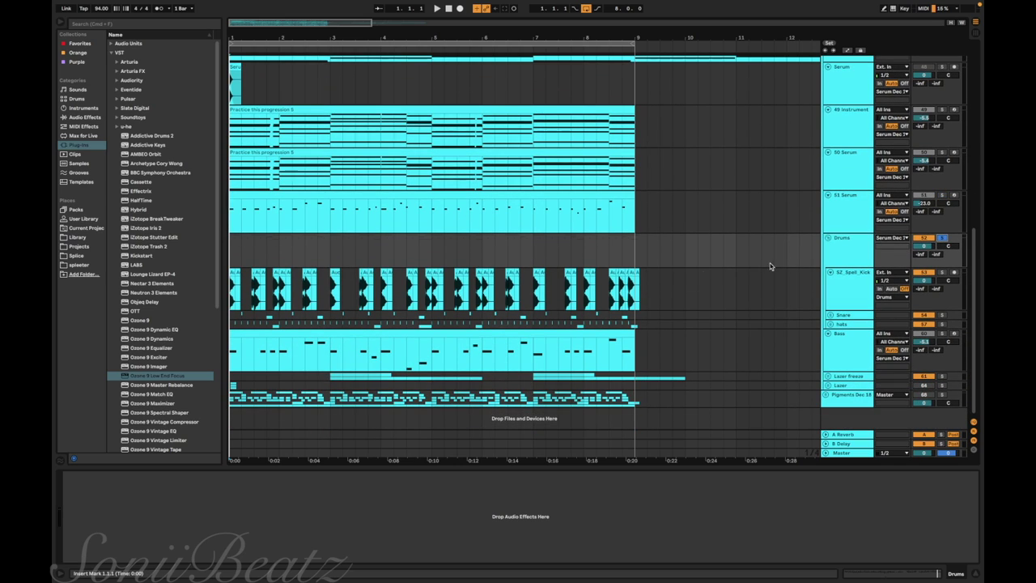
# Play the soloed drums from 1.1.3 and examine the audio clips on the SZ_Spell_Kick track.
pyautogui.click(233, 287)
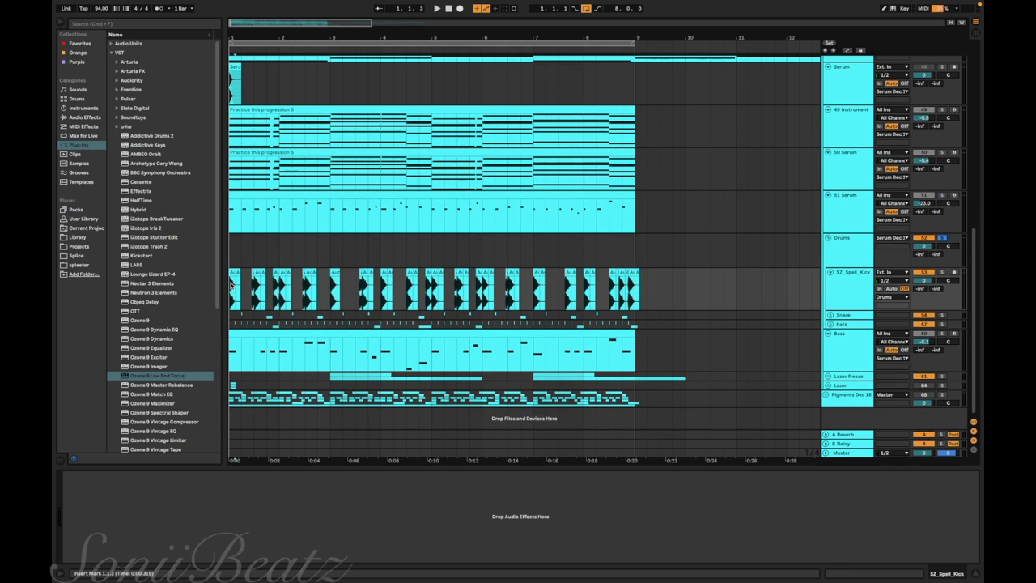
pyautogui.press('space')
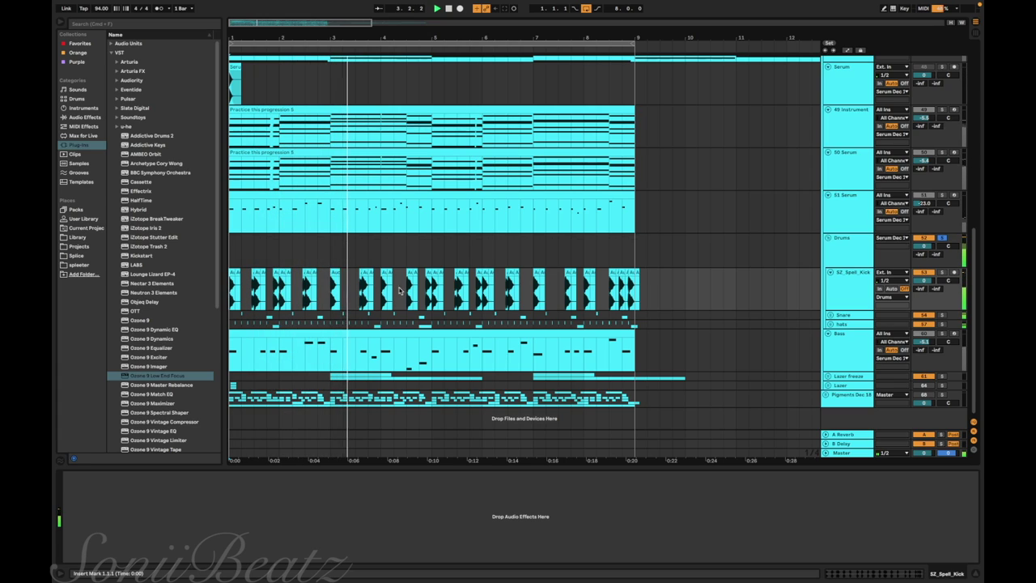
pyautogui.scroll(5, 403, 294)
pyautogui.scroll(-1, 403, 293)
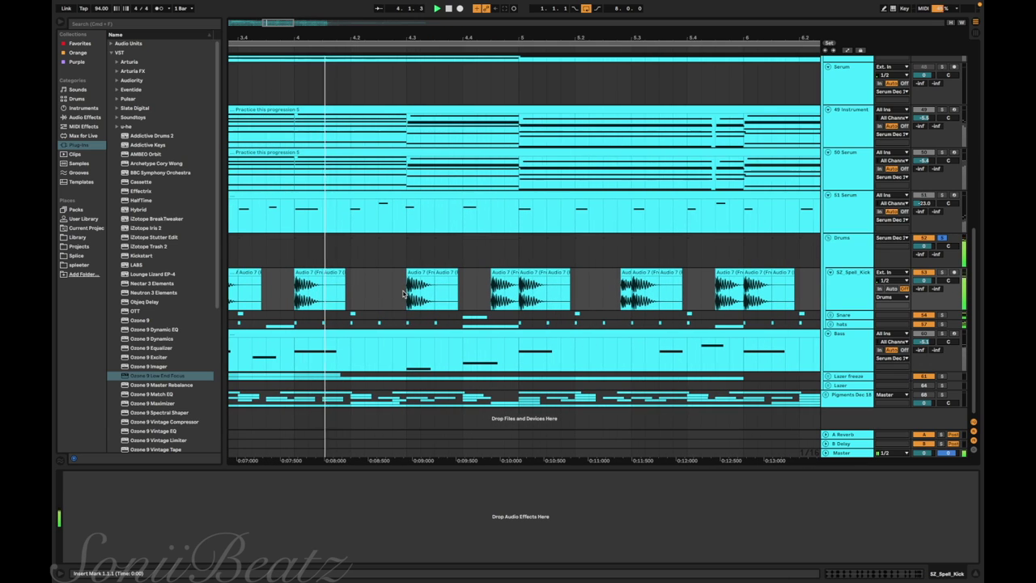
pyautogui.press('-')
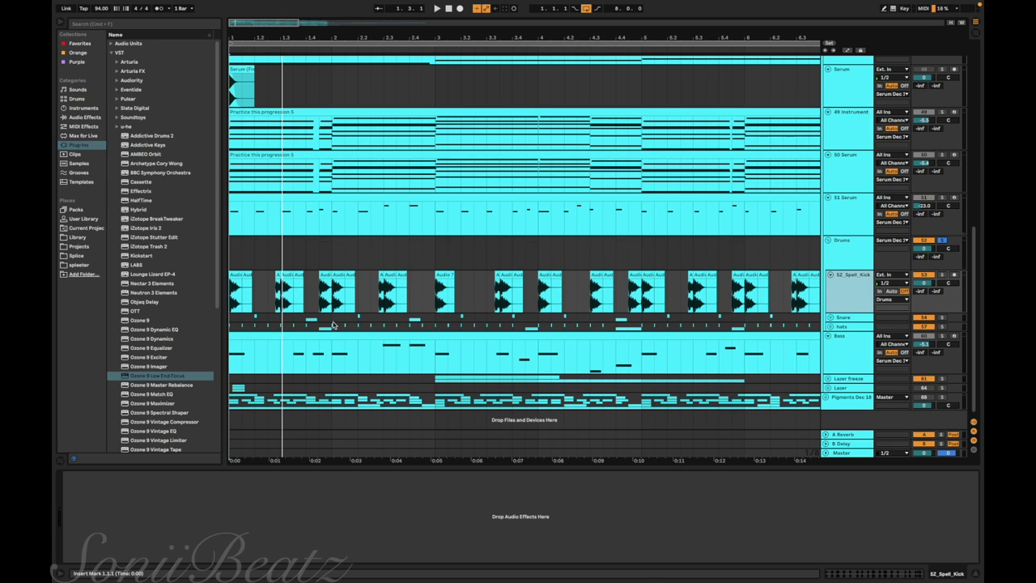
# Unfold the Snare group and play the SZ_Hydro_Snare hit at 1.2.1 and the SZ_Hydroroll_Snare clip at 1.4.1.
pyautogui.click(830, 318)
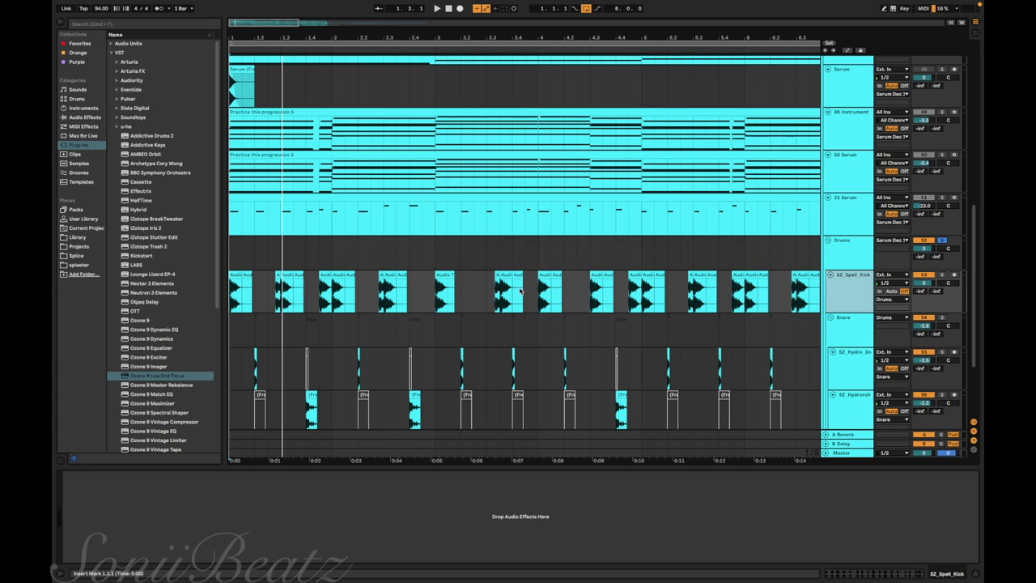
pyautogui.scroll(-3, 234, 292)
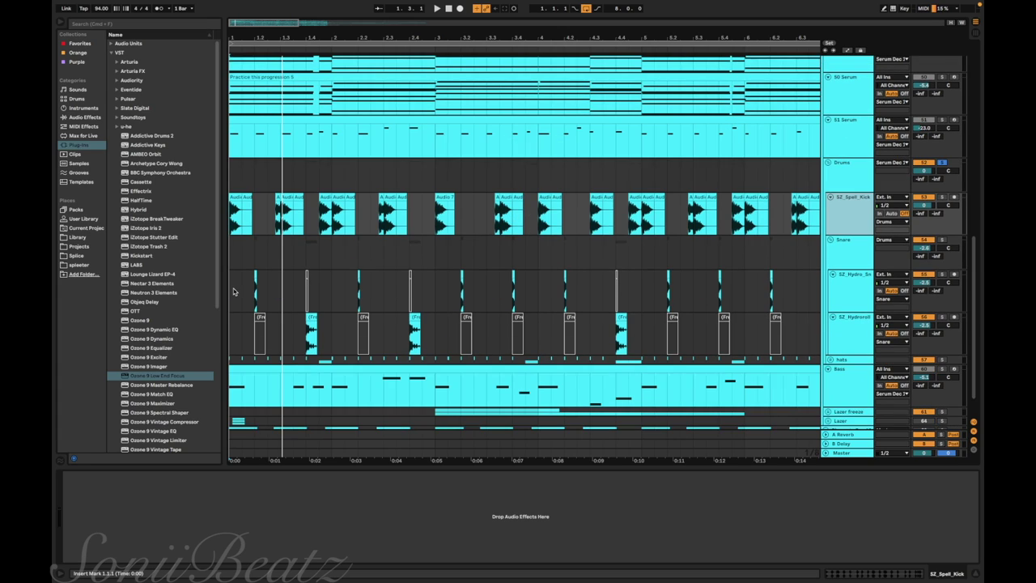
pyautogui.click(323, 287)
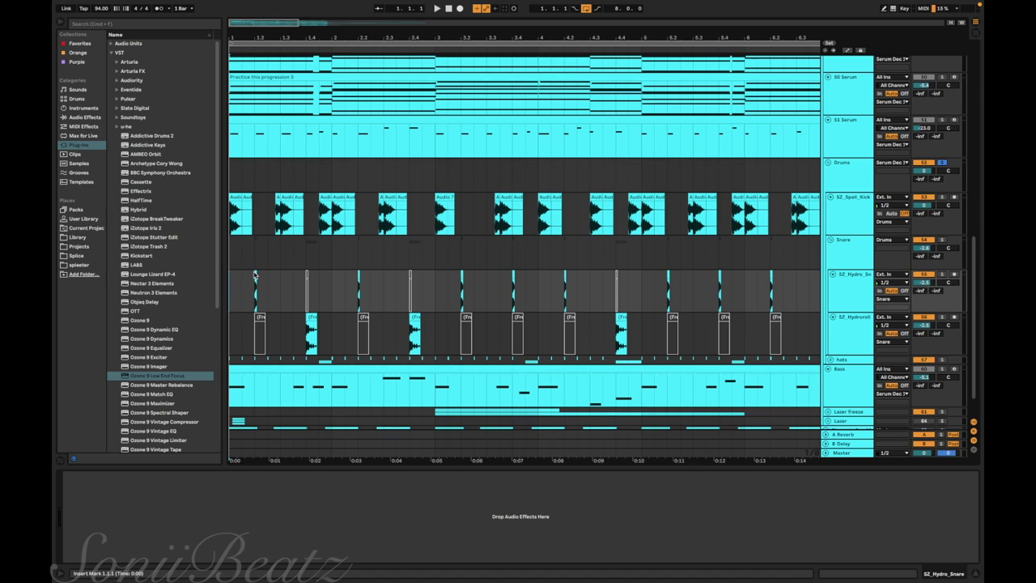
pyautogui.scroll(5, 255, 275)
pyautogui.scroll(-5, 255, 275)
pyautogui.scroll(1, 255, 275)
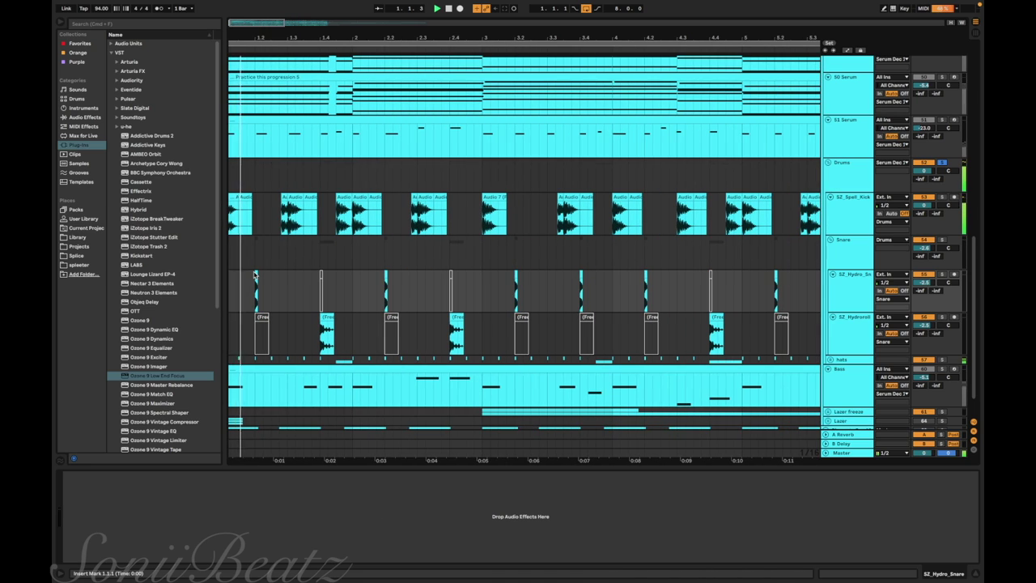
pyautogui.scroll(-1, 255, 275)
pyautogui.hscroll(-1, 257, 279)
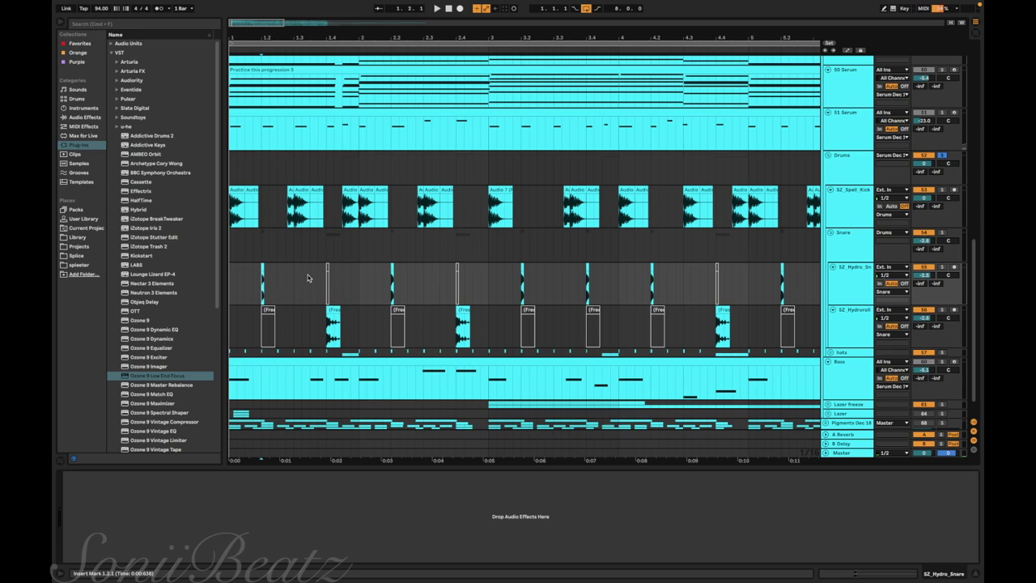
pyautogui.click(330, 328)
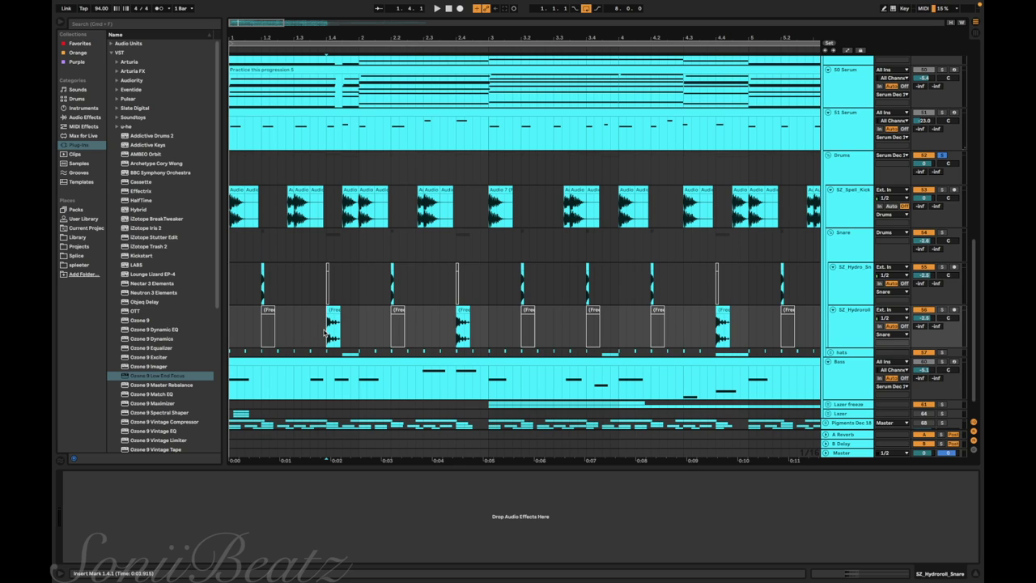
pyautogui.press('space')
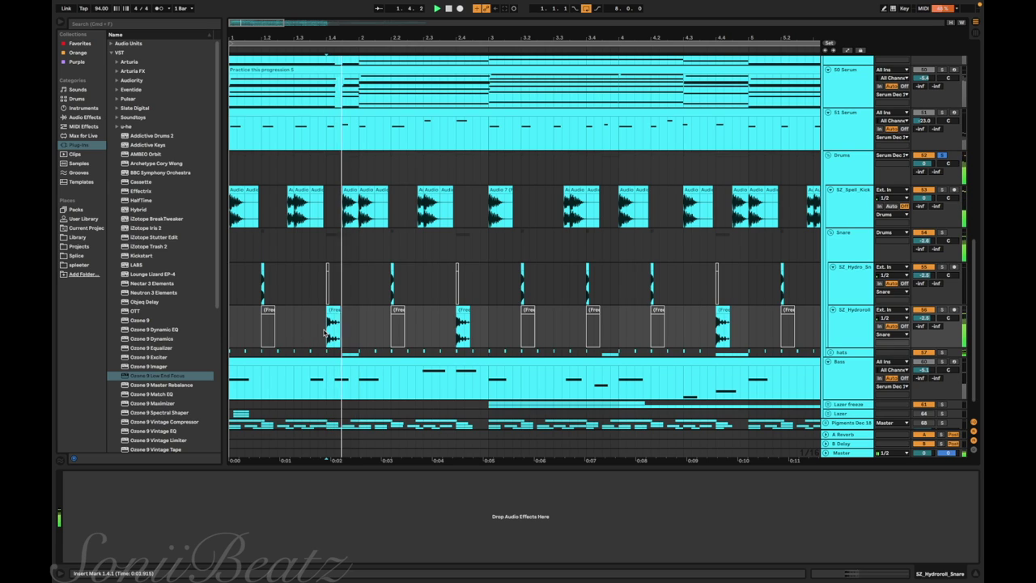
# Unfold and solo the hats group, and play its SZ_Hydro hat and 59 (Freeze) tracks.
pyautogui.scroll(-3, 541, 258)
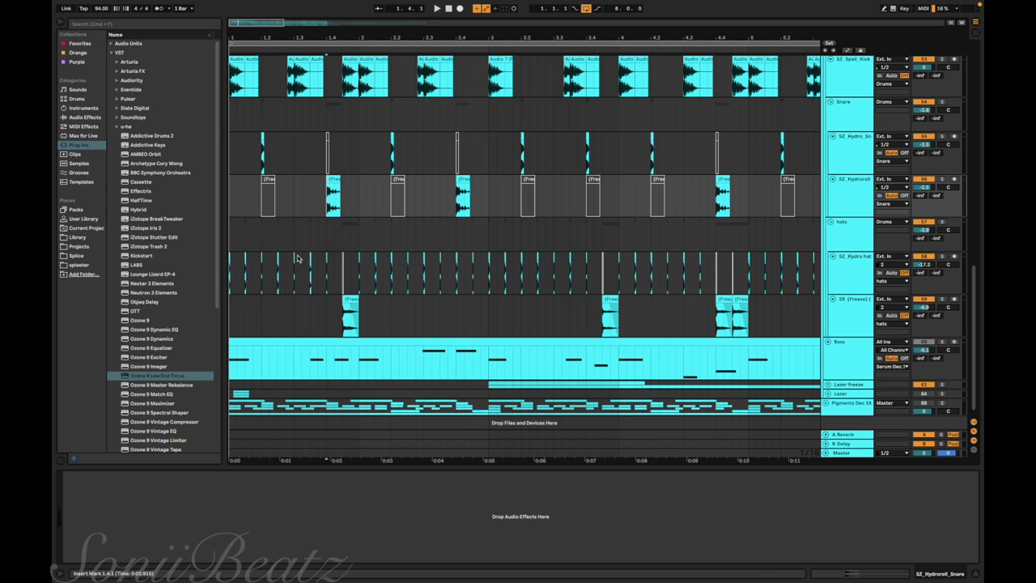
pyautogui.click(851, 226)
pyautogui.click(351, 254)
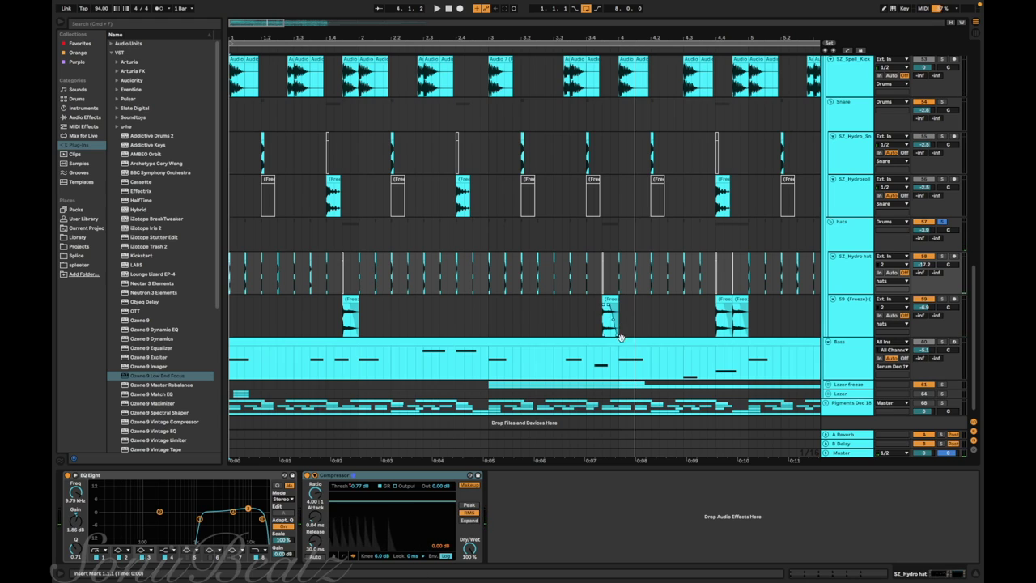
# Inspect the Bass track's Serum, Ozone 9 Low End Focus and Decapitator settings, and hide the plug-in windows.
pyautogui.scroll(-1, 649, 307)
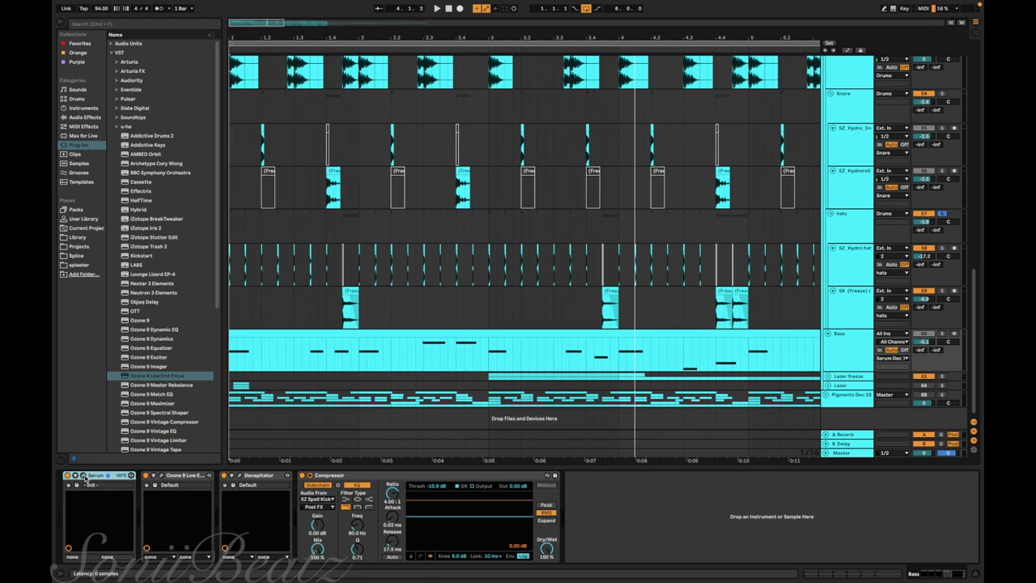
pyautogui.click(84, 476)
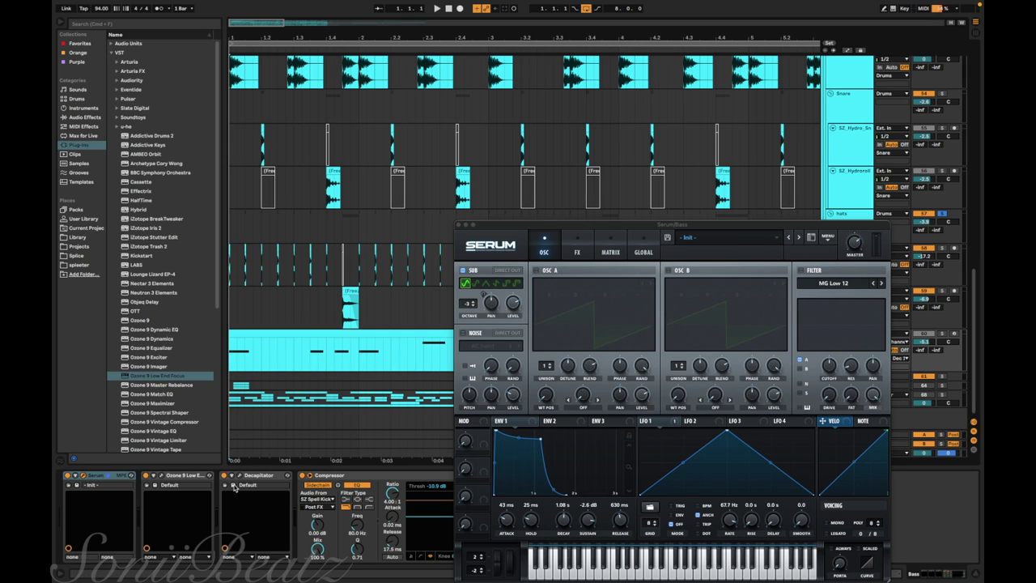
pyautogui.click(162, 476)
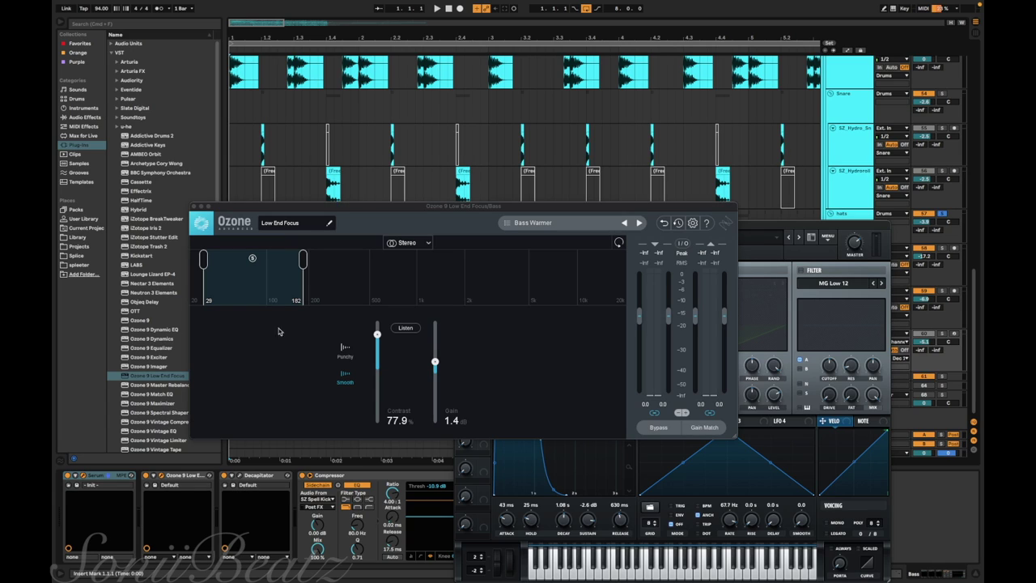
pyautogui.click(237, 476)
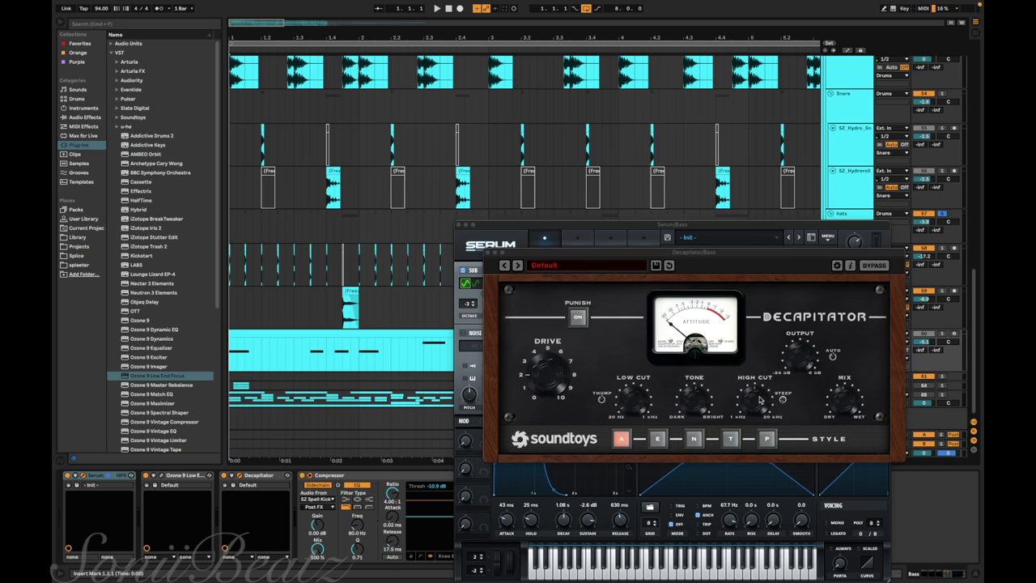
pyautogui.press('super+alt+p')
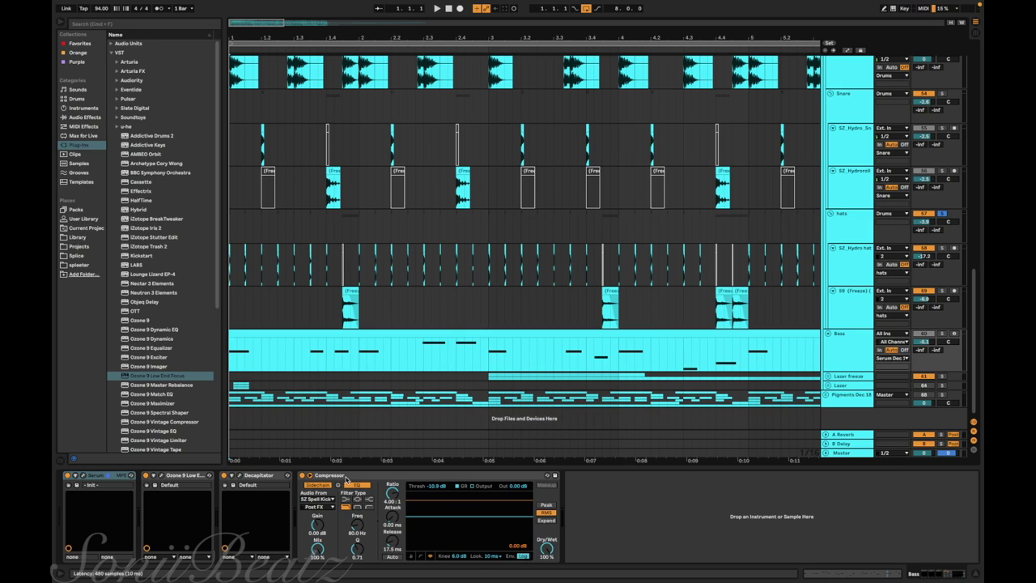
# Solo the Bass track, play it through its sidechained Compressor and stop playback.
pyautogui.press('space')
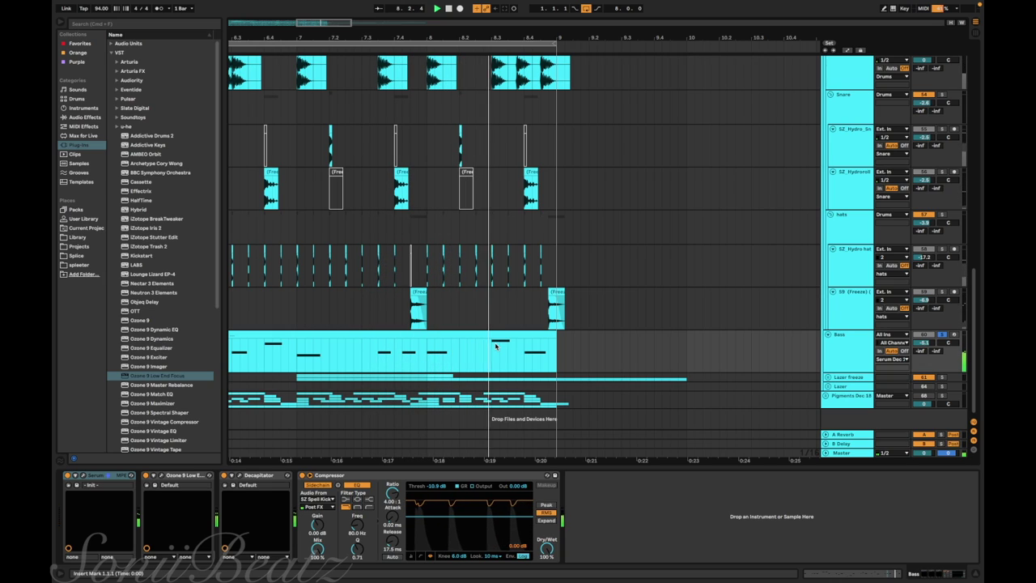
pyautogui.press('space')
pyautogui.hscroll(-3, 655, 330)
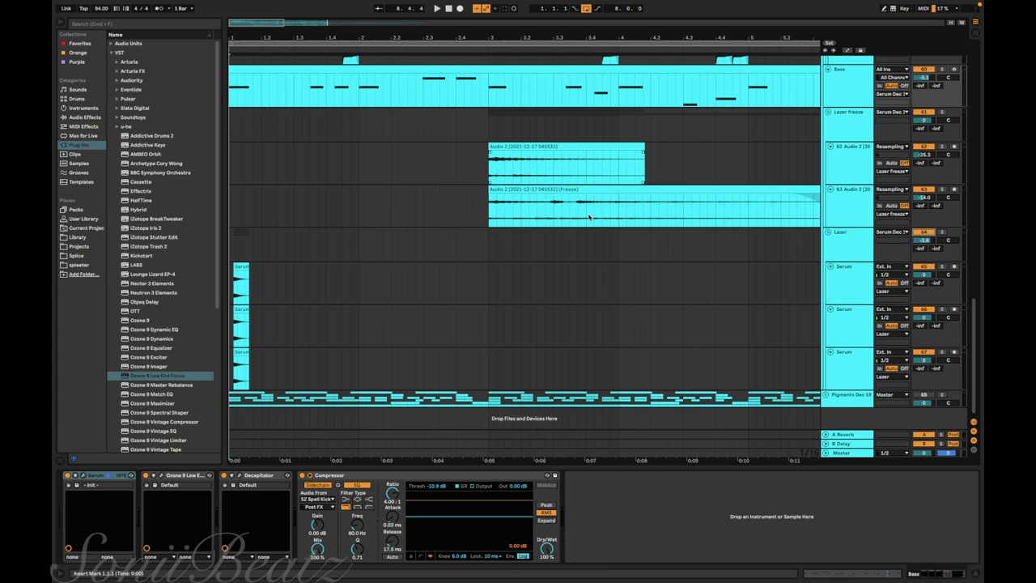
# Solo the Lazer group and its first Serum track, and play that track with its effects bypassed.
pyautogui.click(839, 257)
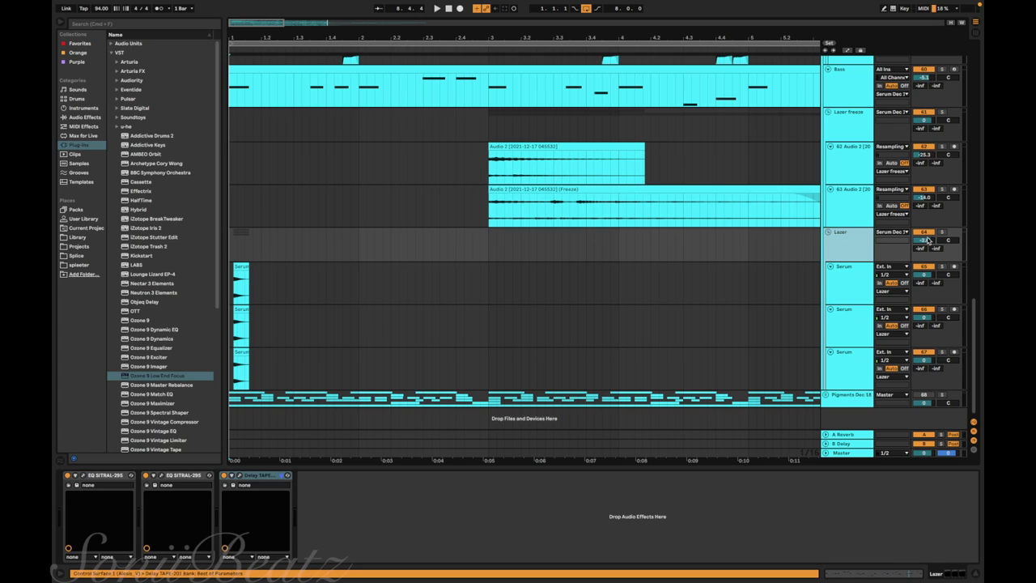
pyautogui.click(941, 232)
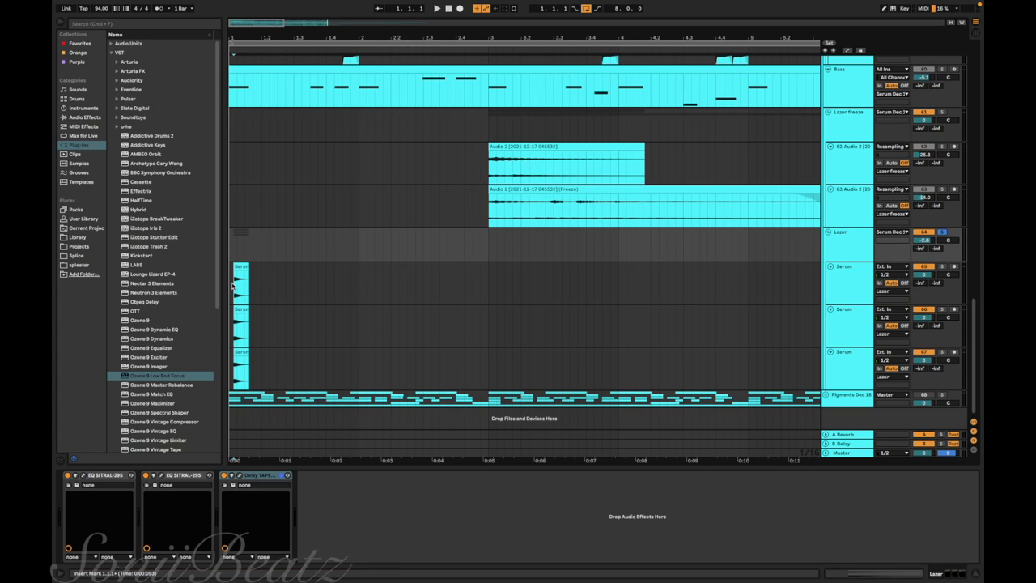
pyautogui.click(837, 289)
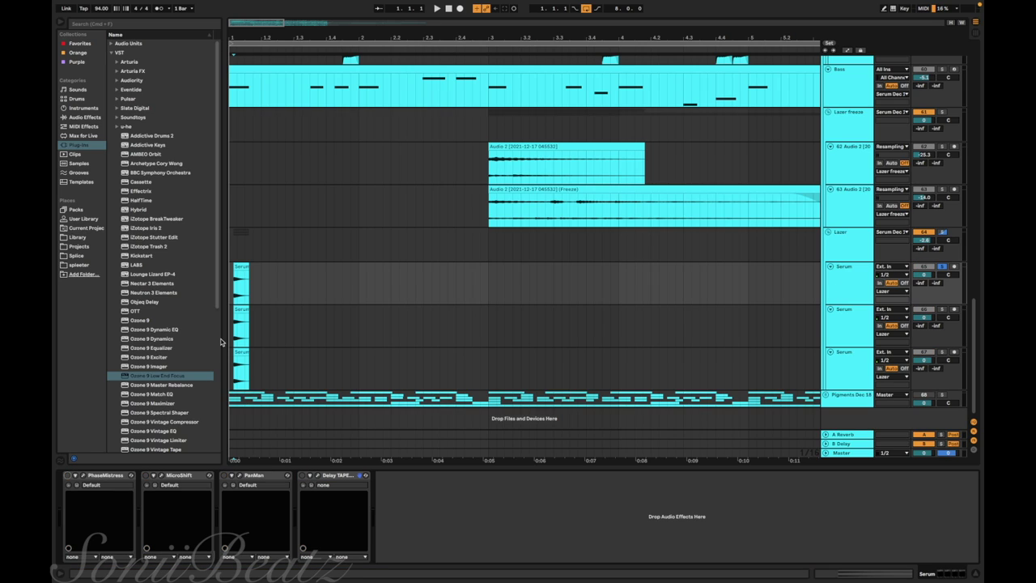
pyautogui.press('space')
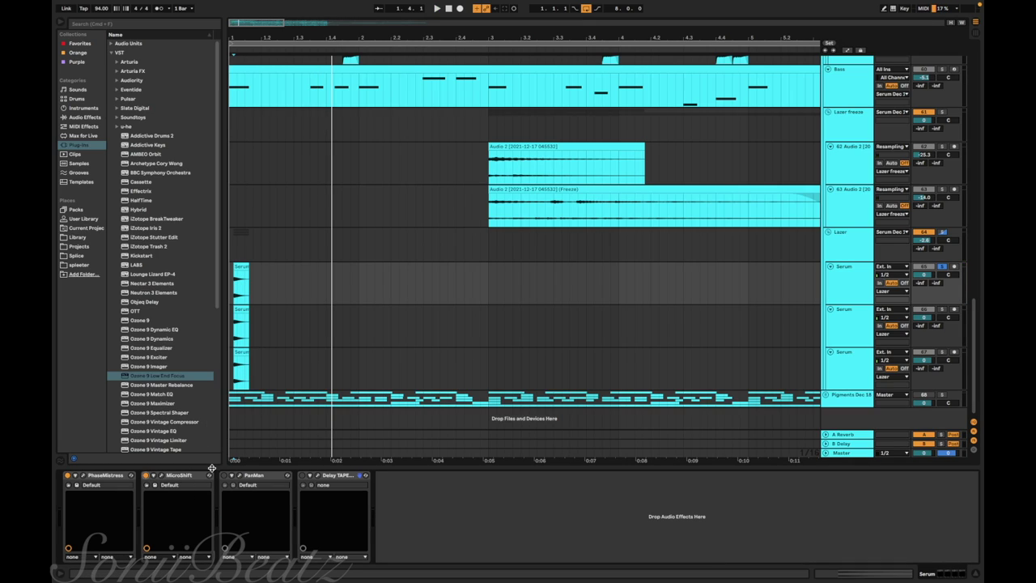
# Inspect the Delay TAPE-201 on the first Lazer Serum track, close it and play the track with all effects switched on.
pyautogui.click(317, 475)
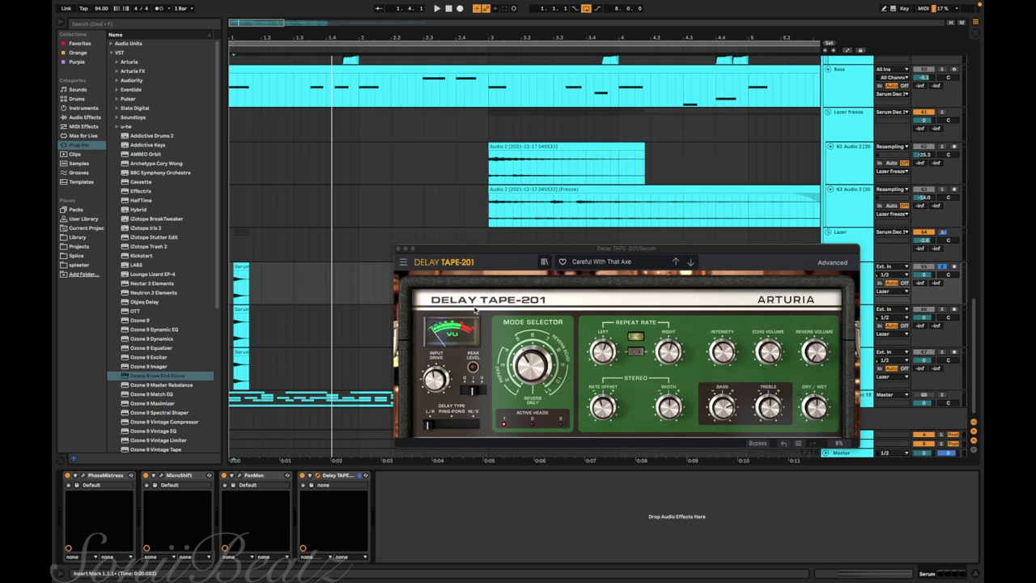
pyautogui.click(400, 249)
pyautogui.press('space')
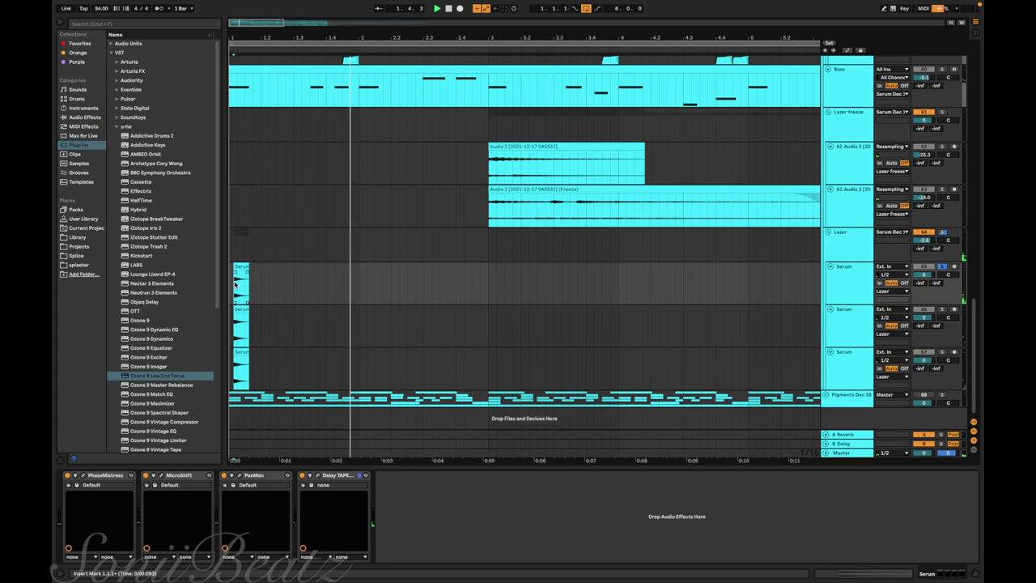
pyautogui.press('space')
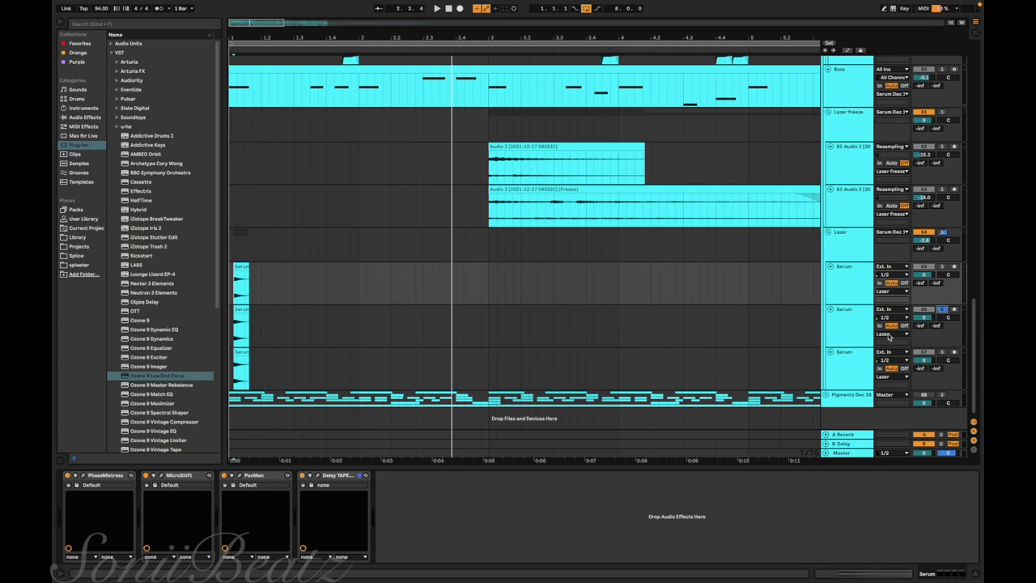
# Solo the second Lazer Serum track, check its PanMan and Delay TAPE-201 windows, and play it with effects on.
pyautogui.click(841, 334)
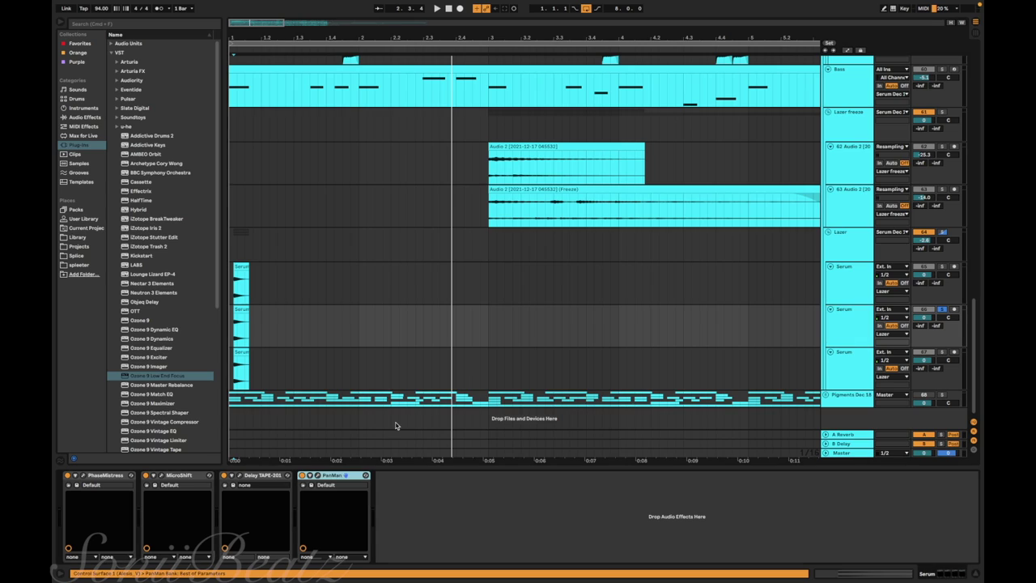
pyautogui.click(317, 476)
pyautogui.click(317, 476)
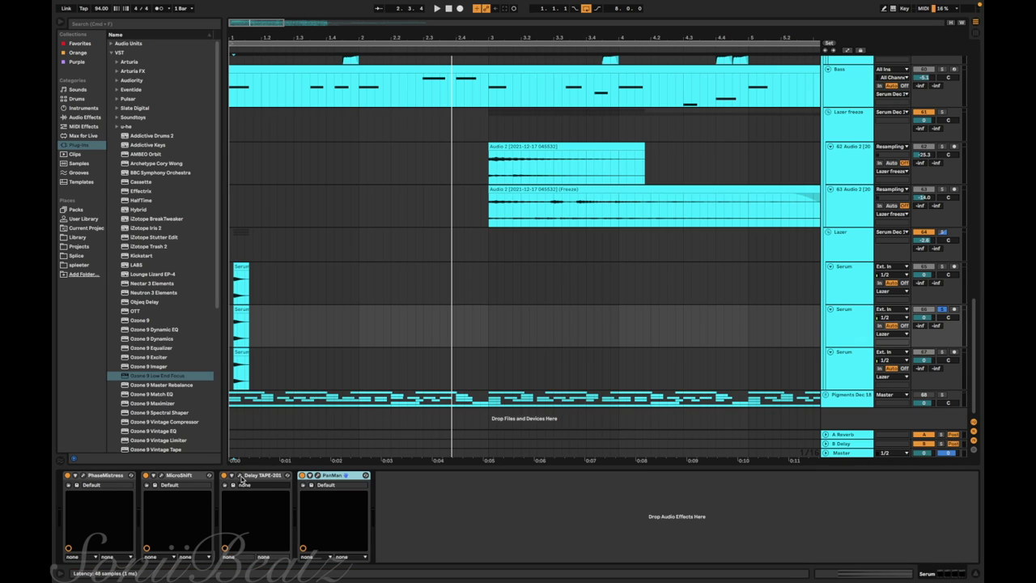
pyautogui.click(240, 477)
pyautogui.click(398, 356)
pyautogui.press('space')
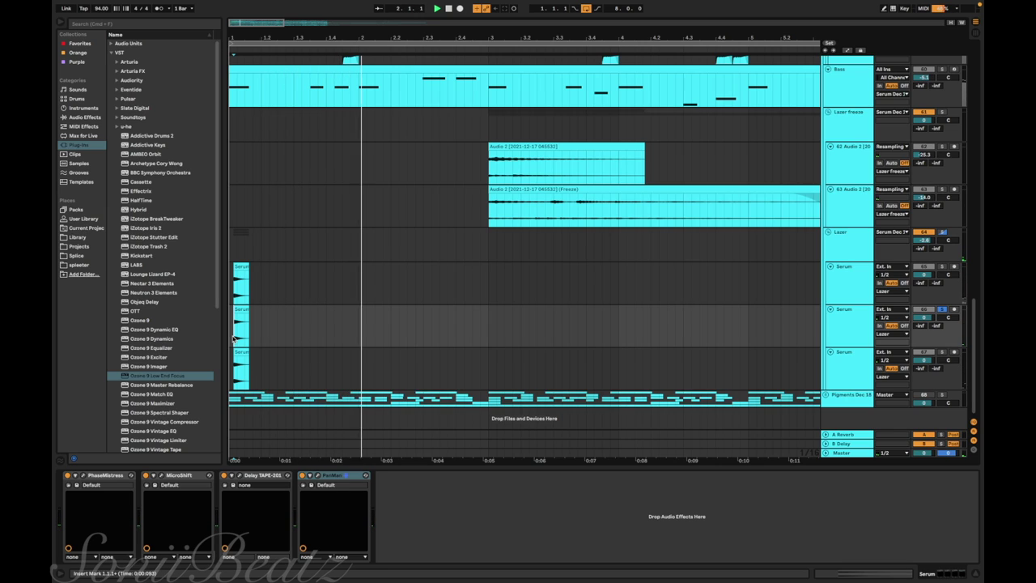
# Solo the third Lazer Serum track, inspect its Delay TAPE-201 and close the plug-in window.
pyautogui.click(920, 364)
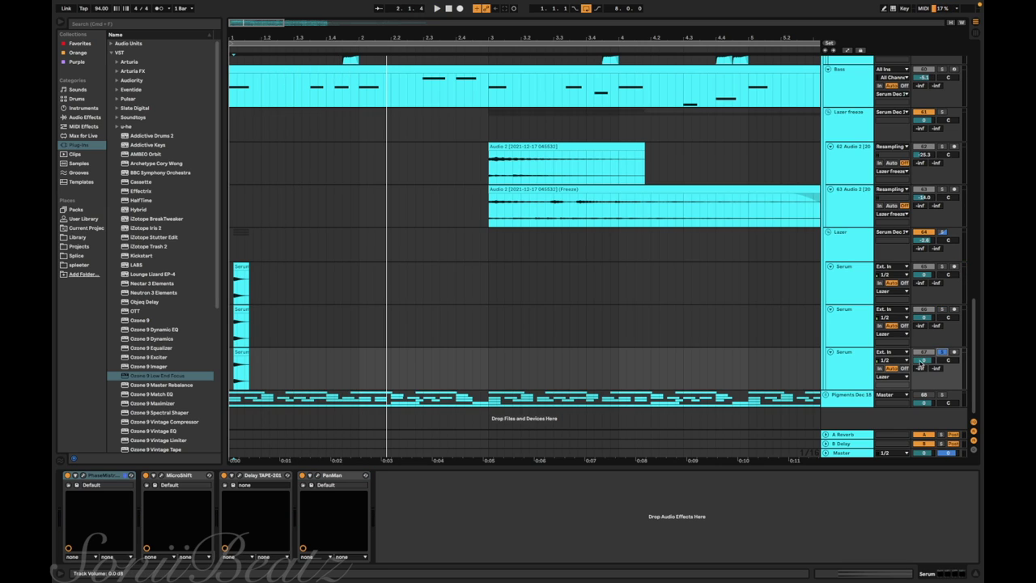
pyautogui.click(860, 371)
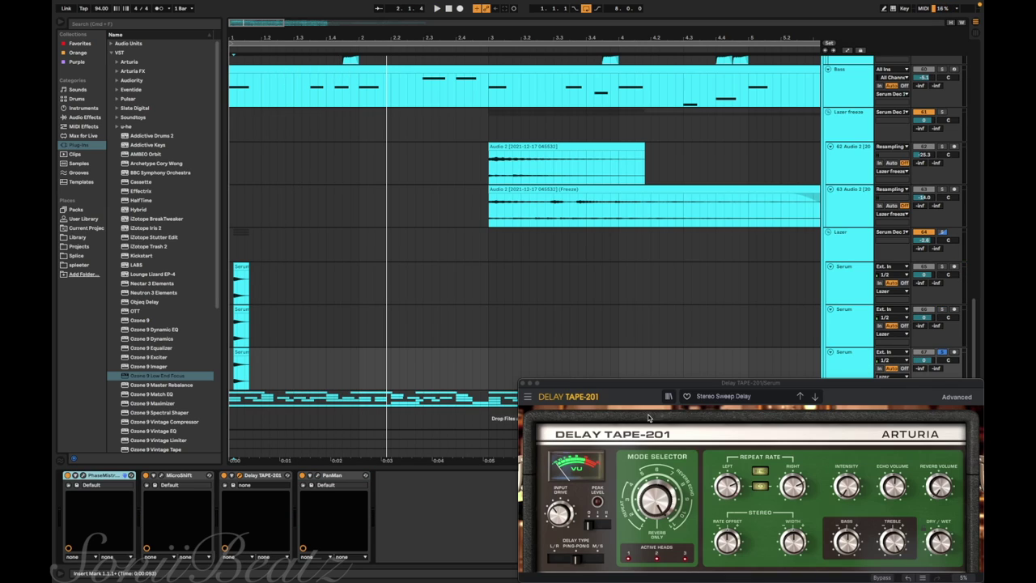
pyautogui.click(523, 383)
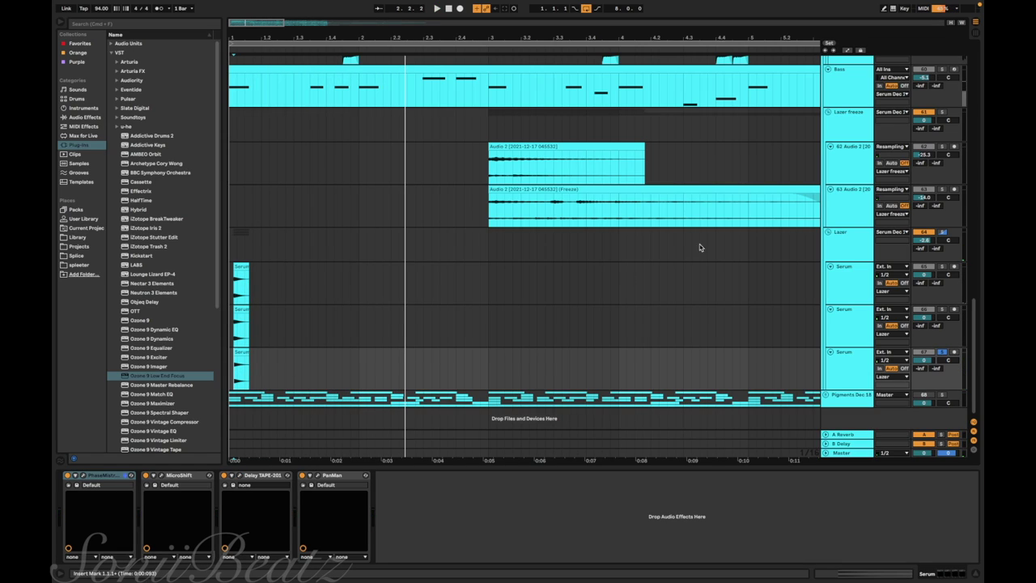
# Collapse the Lazer group and audition the two Lazer freeze audio tracks one after the other, each soloed from bar 3.
pyautogui.click(827, 231)
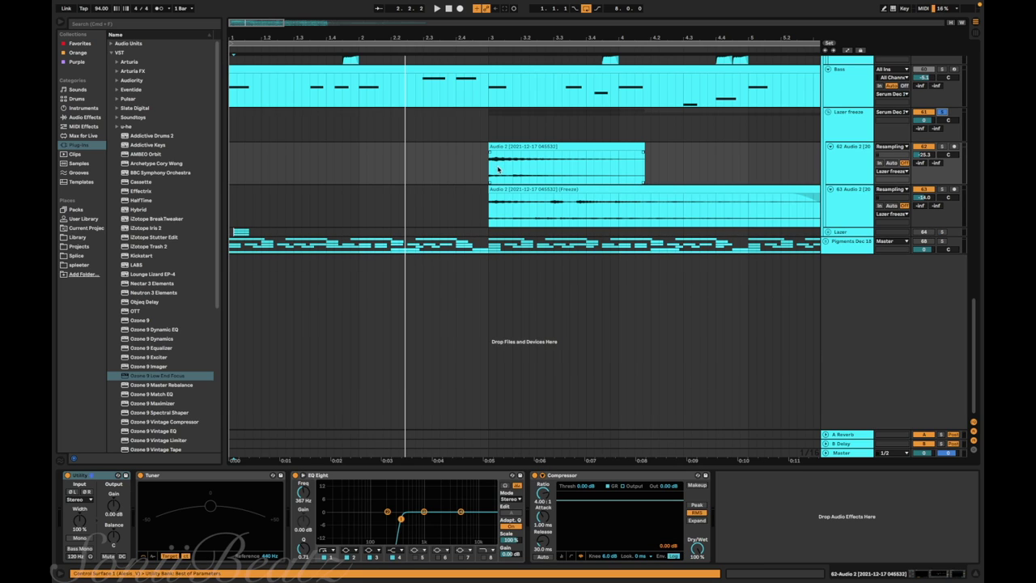
pyautogui.click(488, 166)
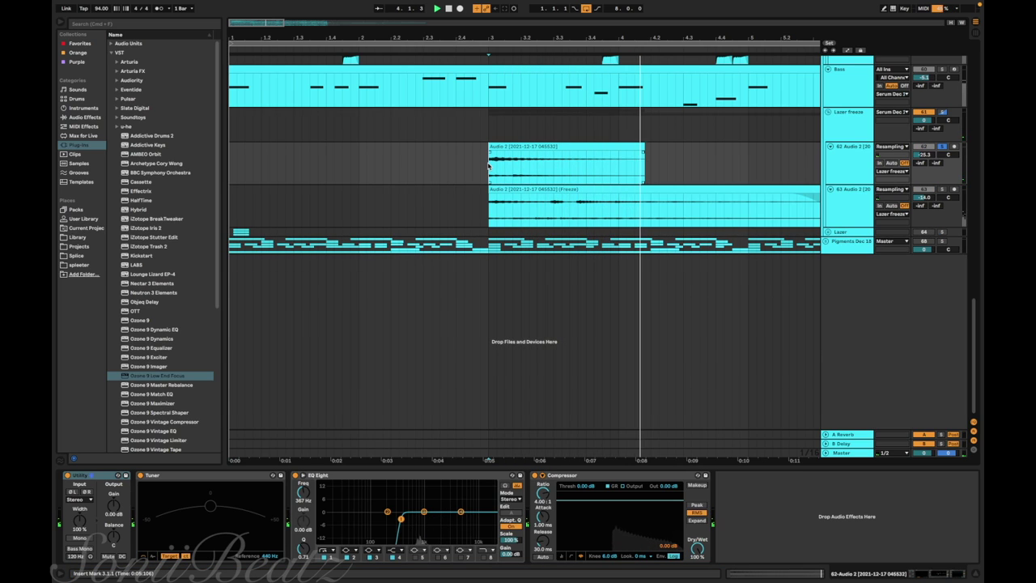
pyautogui.click(489, 210)
pyautogui.press('space')
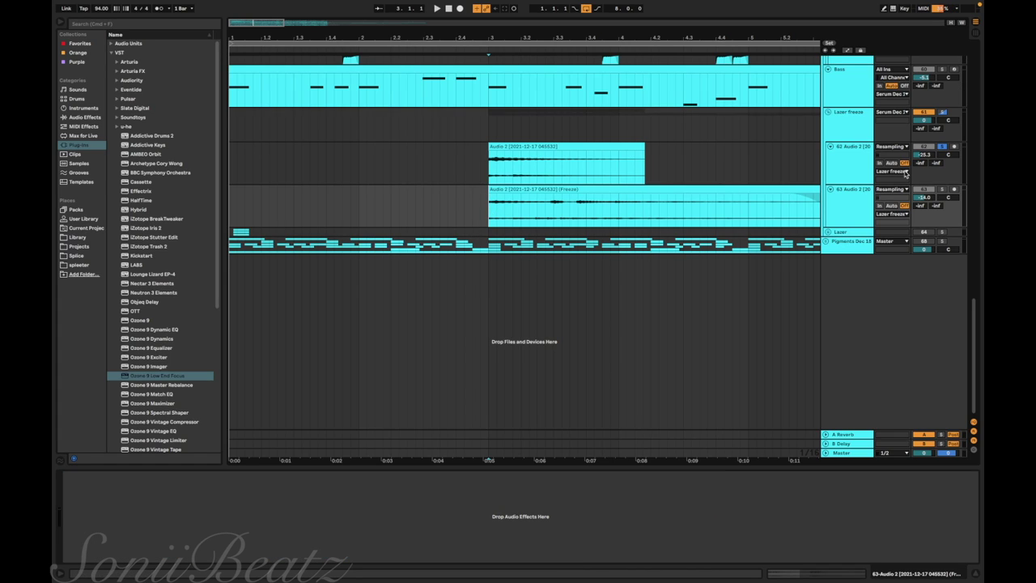
pyautogui.press('space')
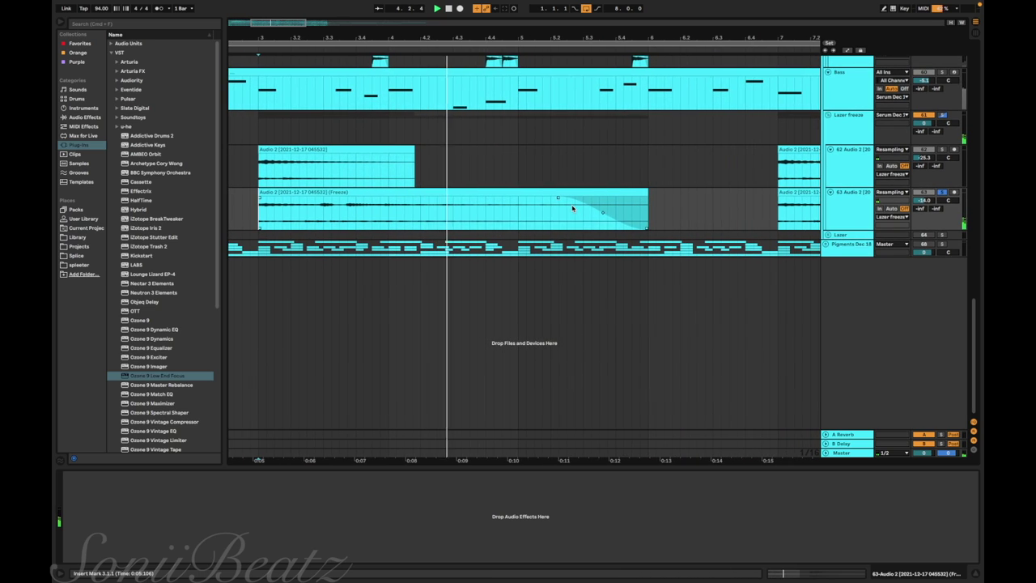
pyautogui.hscroll(3, 573, 208)
pyautogui.scroll(-3, 573, 208)
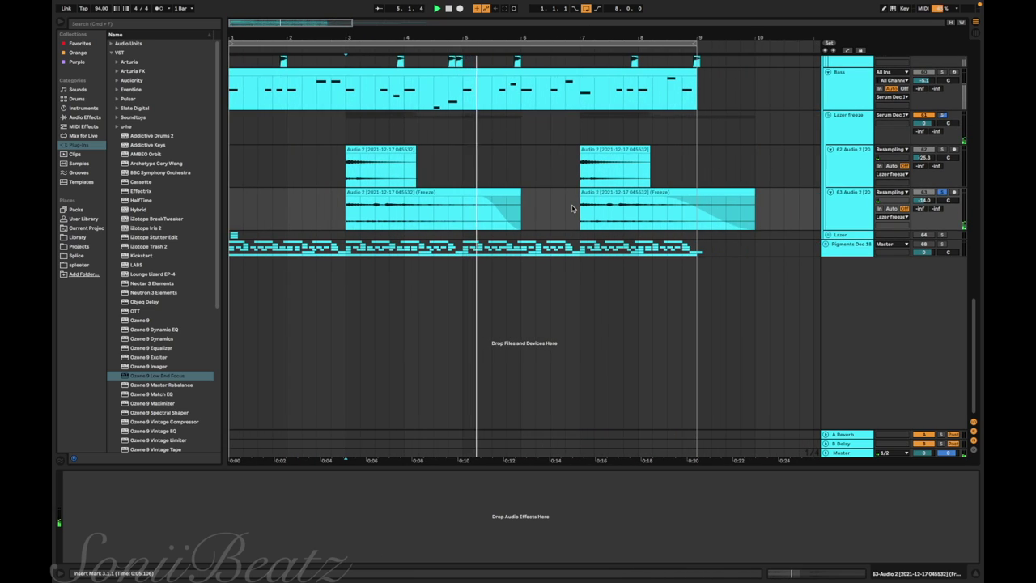
pyautogui.click(347, 170)
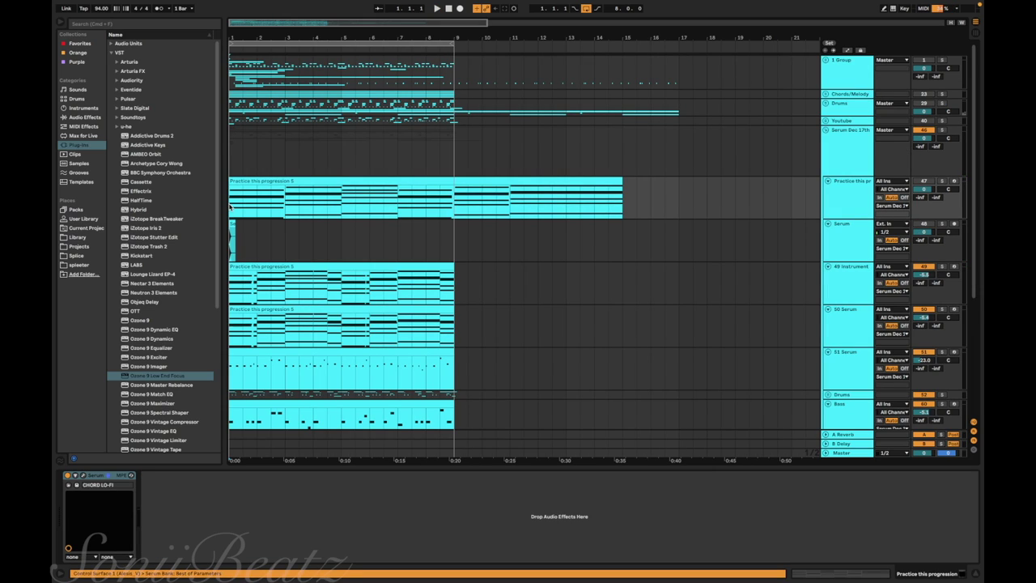
# Play the whole Serum Dec 17th group from bar 1, reviewing its tracks down to the Lazer freeze clips.
pyautogui.press('space')
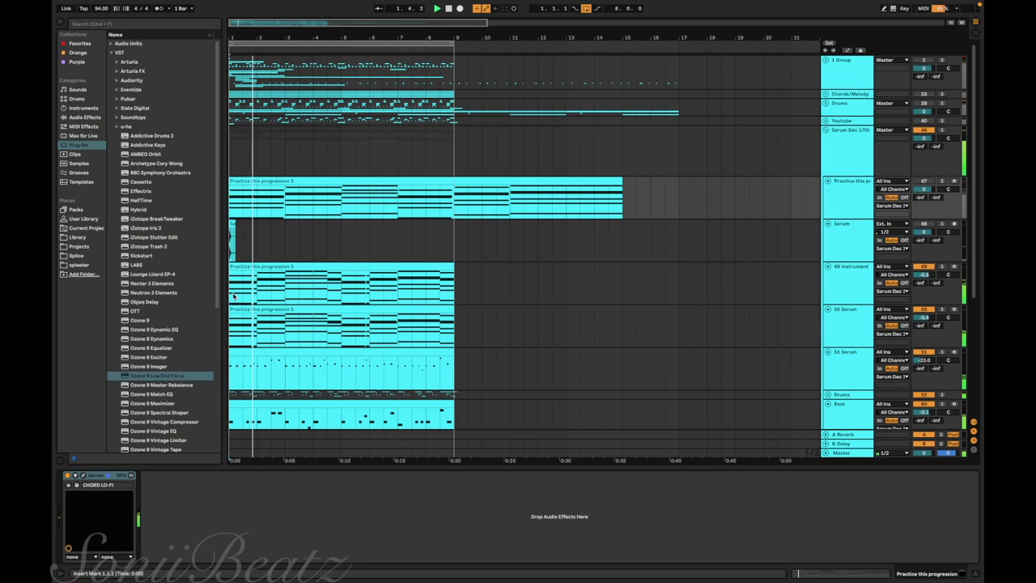
pyautogui.scroll(-5, 251, 292)
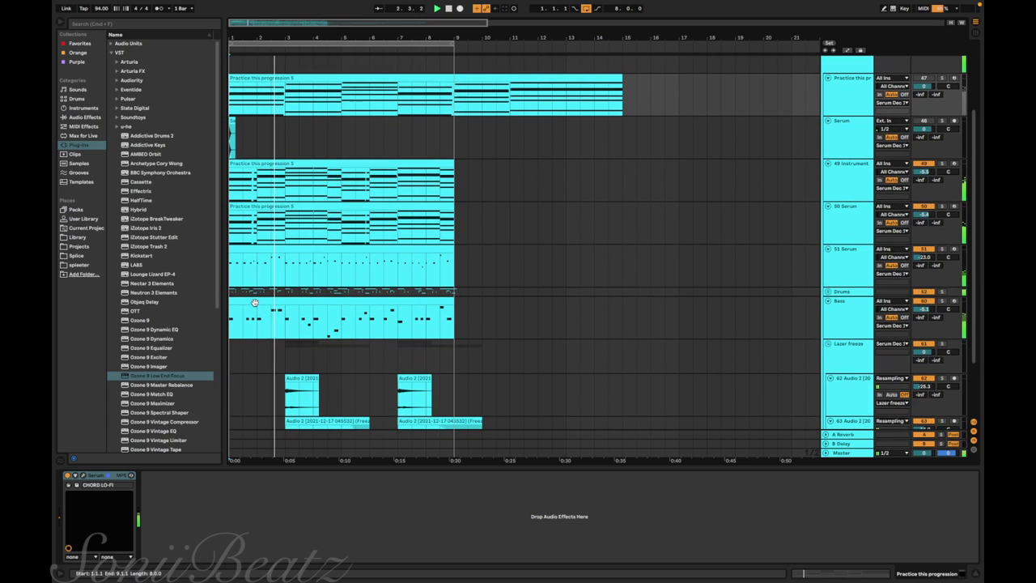
pyautogui.scroll(-4, 254, 303)
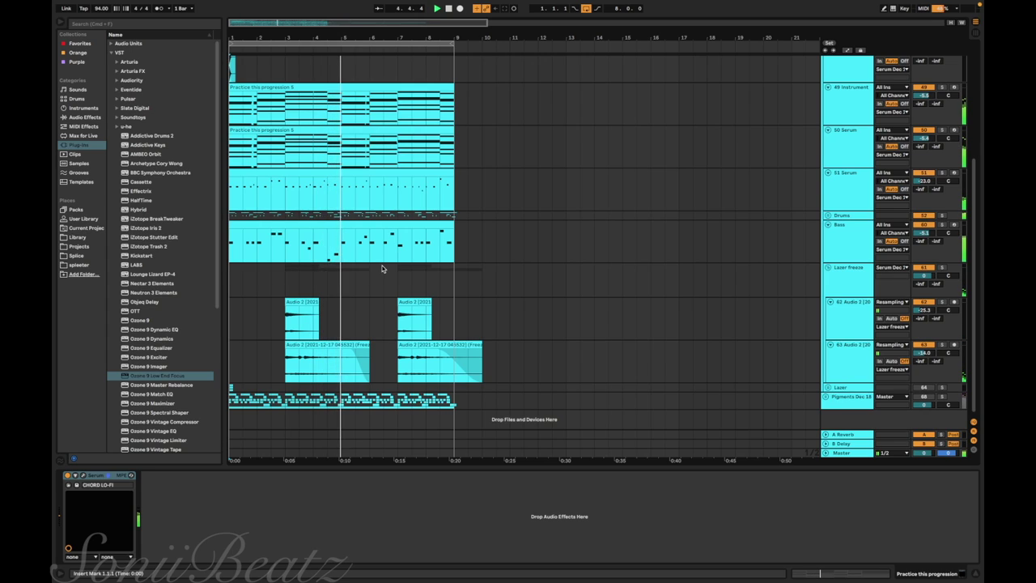
pyautogui.scroll(-1, 383, 269)
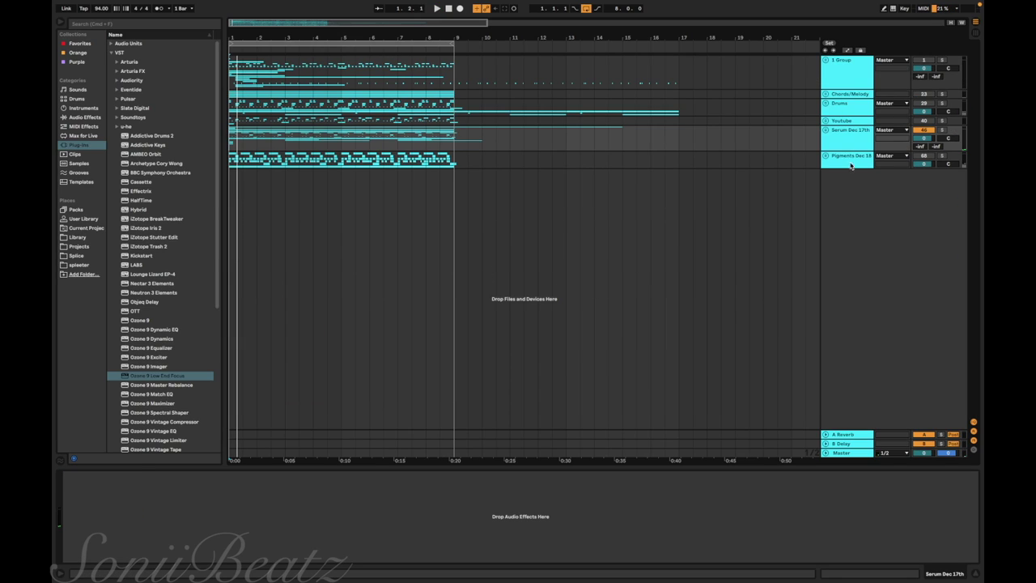
# Select the Pigments Dec 18th group and unfold it into its individual tracks.
pyautogui.click(840, 161)
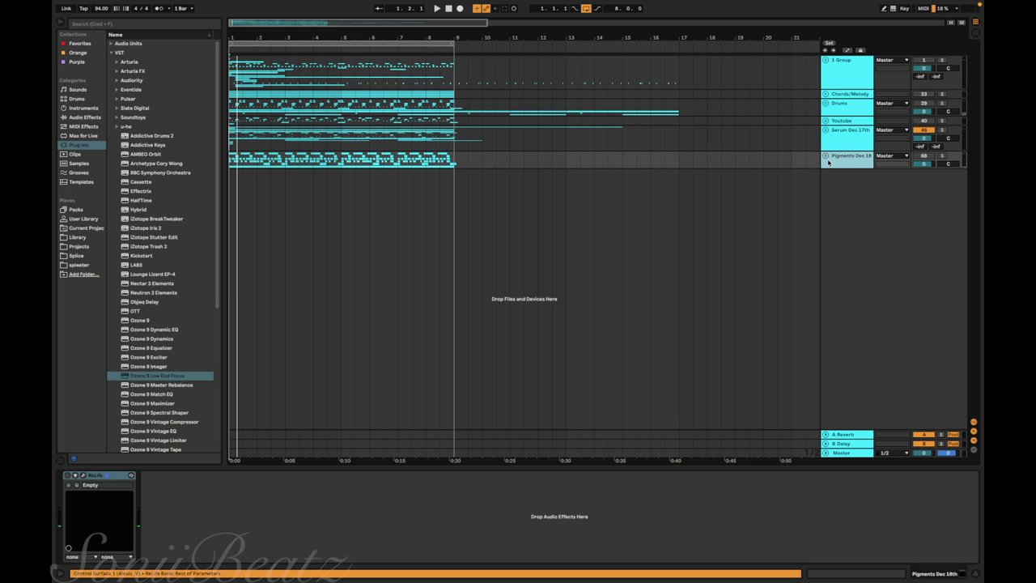
pyautogui.click(825, 156)
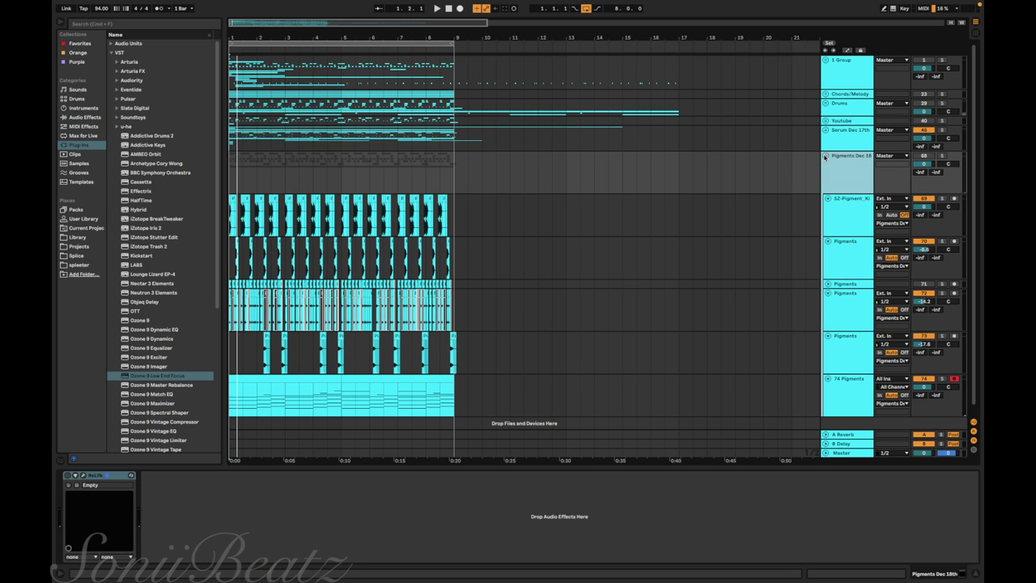